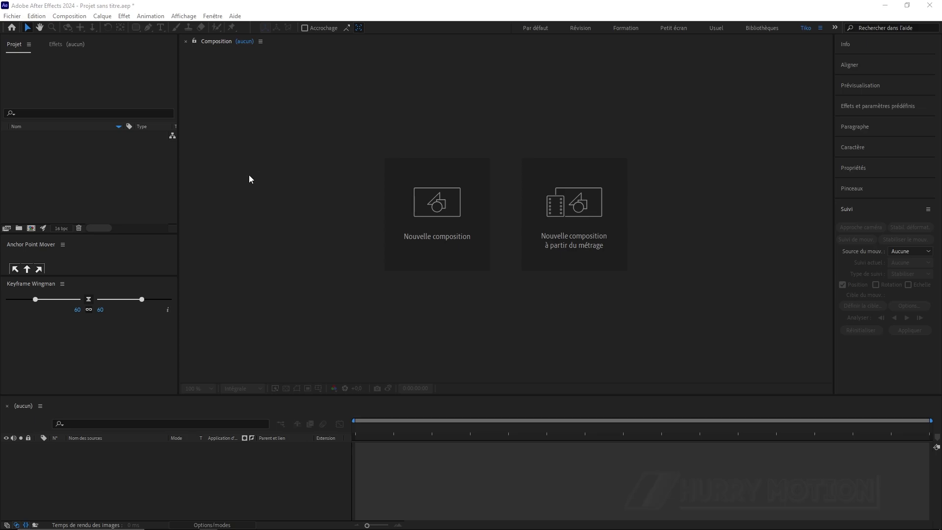
- Import the footage files 8071169-uhd_4096_2160_25fps and HUD_30fps into the project
double_click(88, 170)
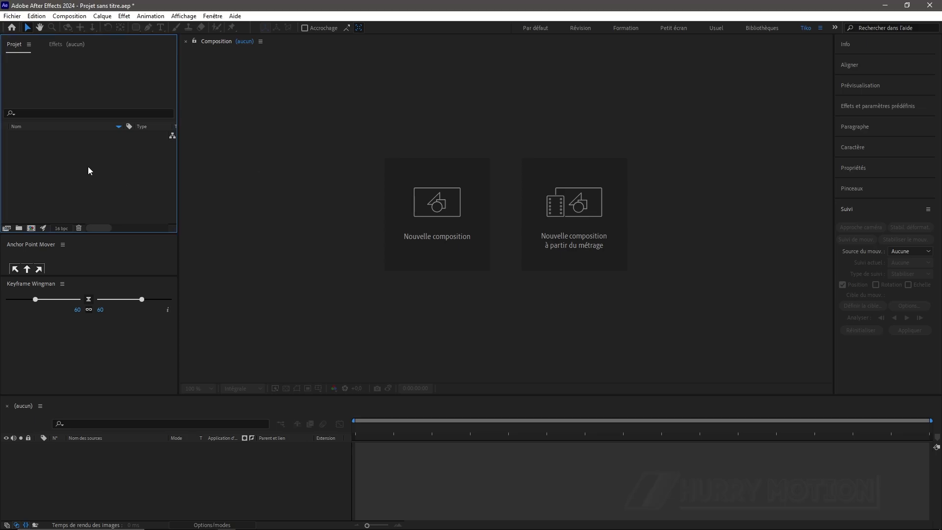
left_click_drag(287, 143, 339, 115)
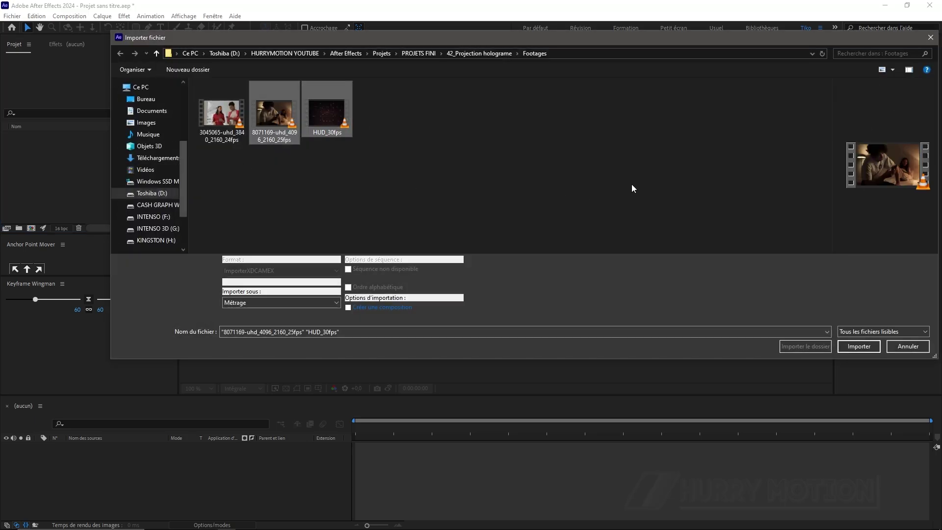
left_click(859, 346)
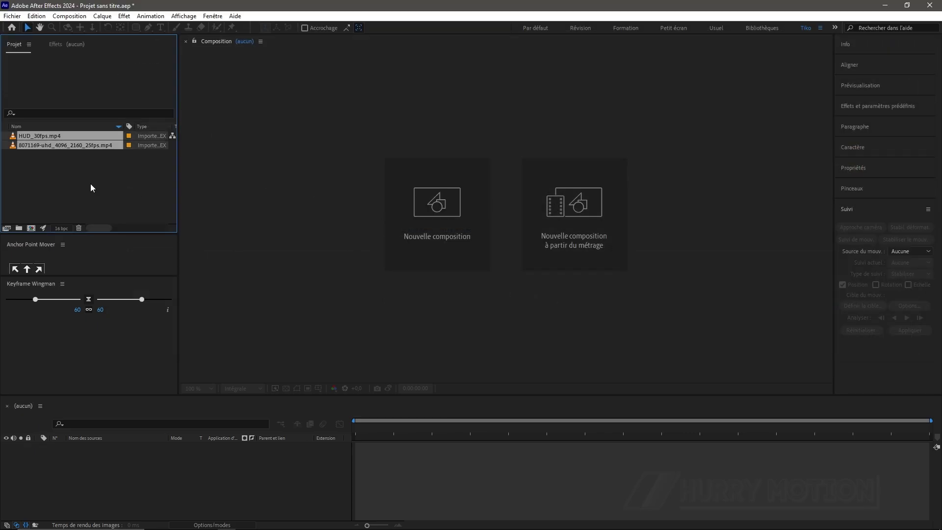
- Create a composition from the 8071169-uhd_4096_2160_25fps.mp4 footage
left_click(56, 178)
left_click_drag(26, 146, 163, 471)
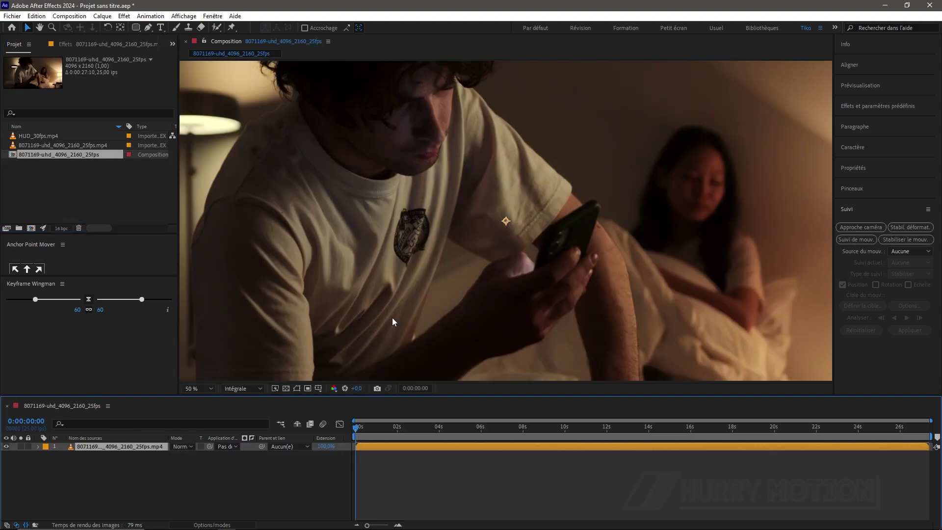
scroll(393, 322, "down", 2)
- End the work area at 0:00:06:00 and trim the composition to it
mouse_move(365, 426)
left_mouse_down()
mouse_move(490, 427)
mouse_move(746, 455)
mouse_move(356, 431)
left_mouse_up()
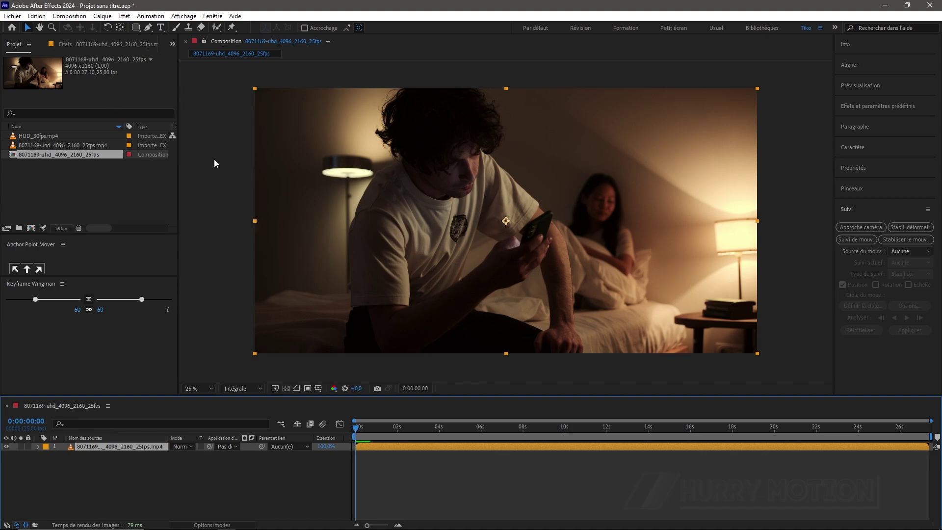
left_click_drag(358, 428, 484, 444)
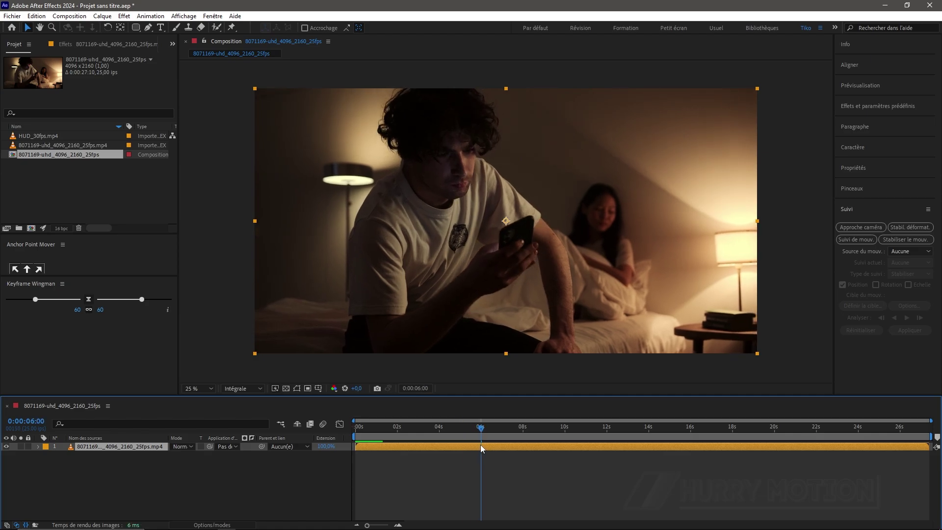
key("n")
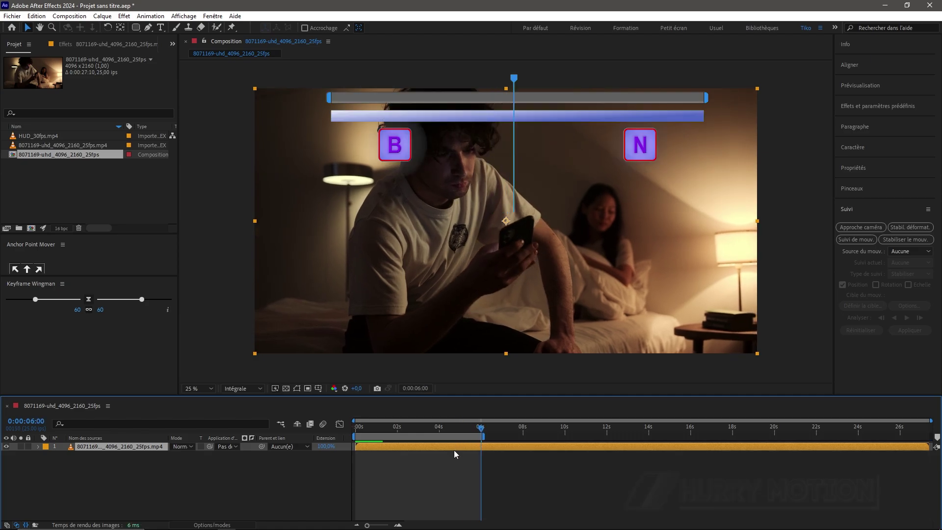
right_click(454, 438)
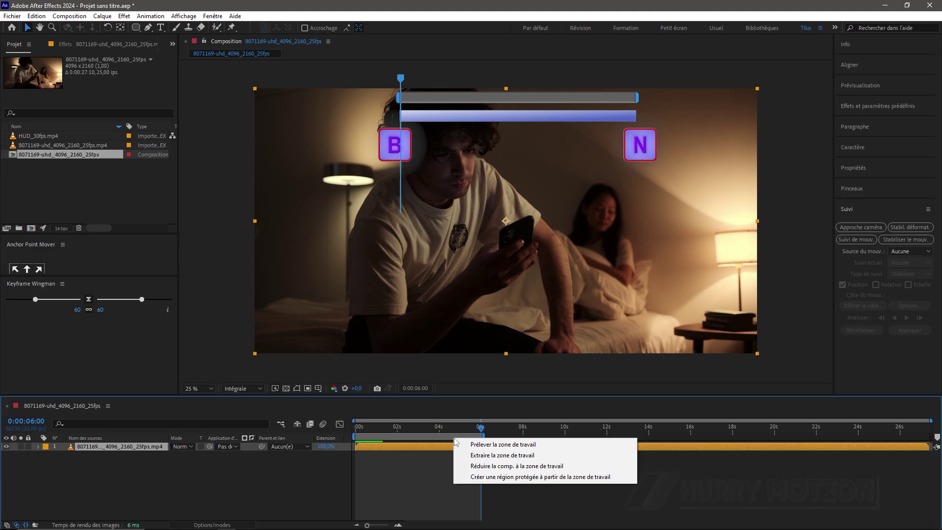
left_click(480, 466)
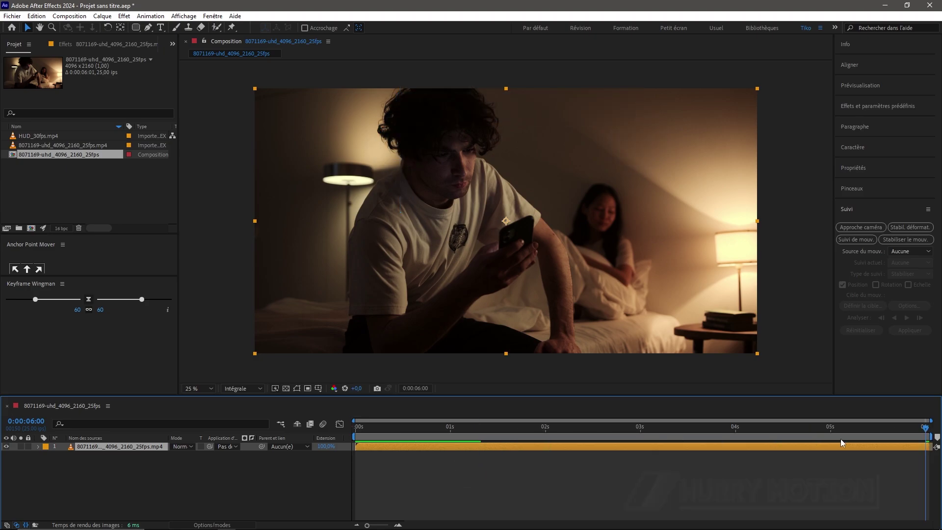
- Preview the trimmed clip and set the composition size to 1920 x 1080 px
left_click_drag(916, 427, 407, 386)
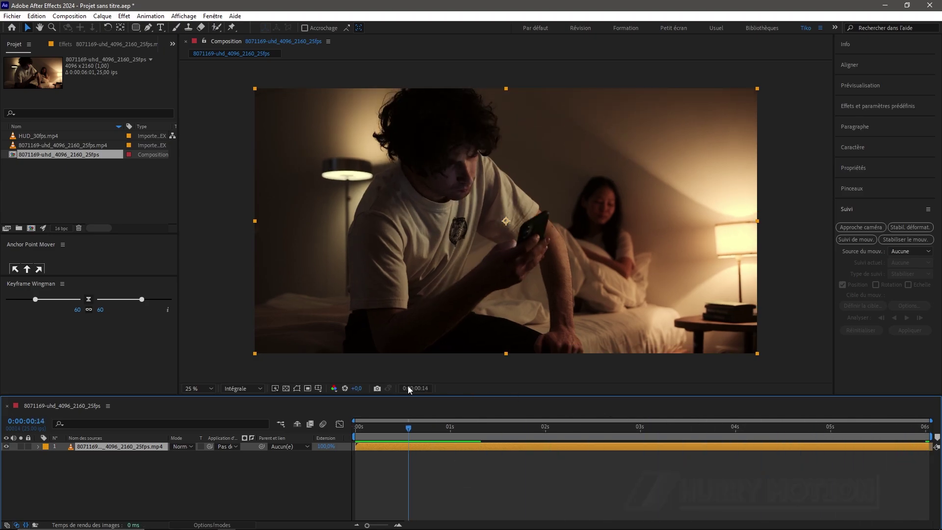
key("space")
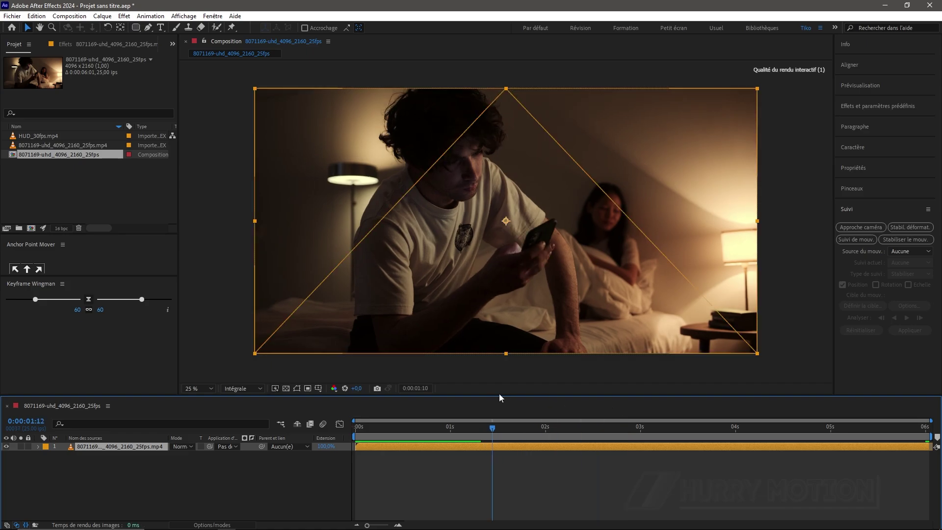
left_click_drag(499, 394, 523, 393)
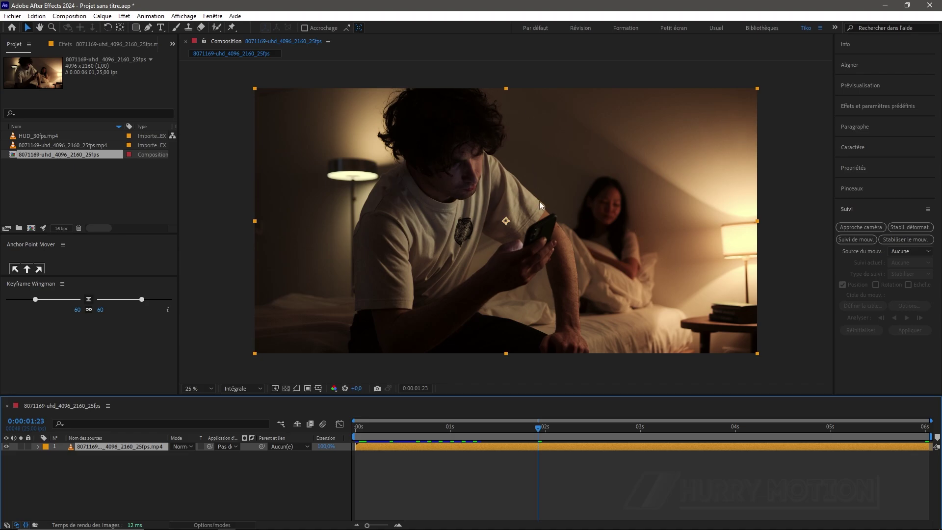
key("ctrl+k")
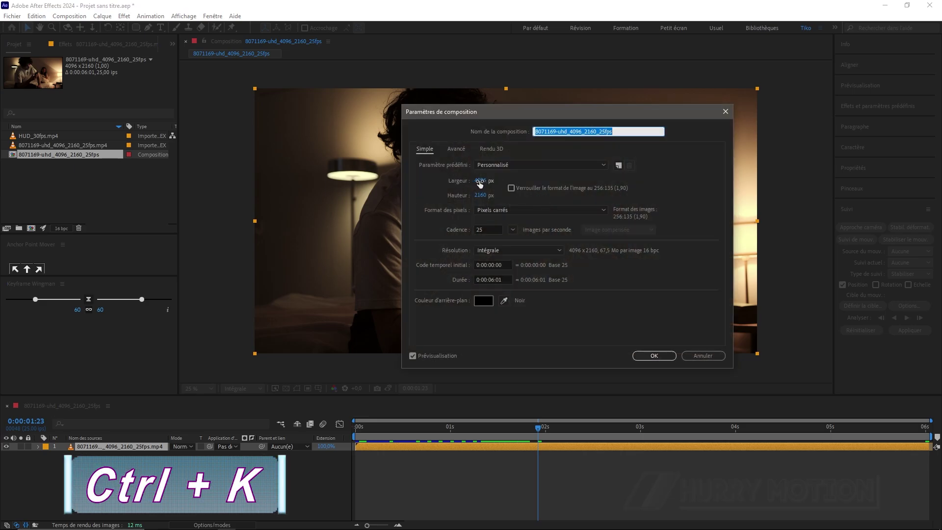
left_click(483, 181)
type("1920")
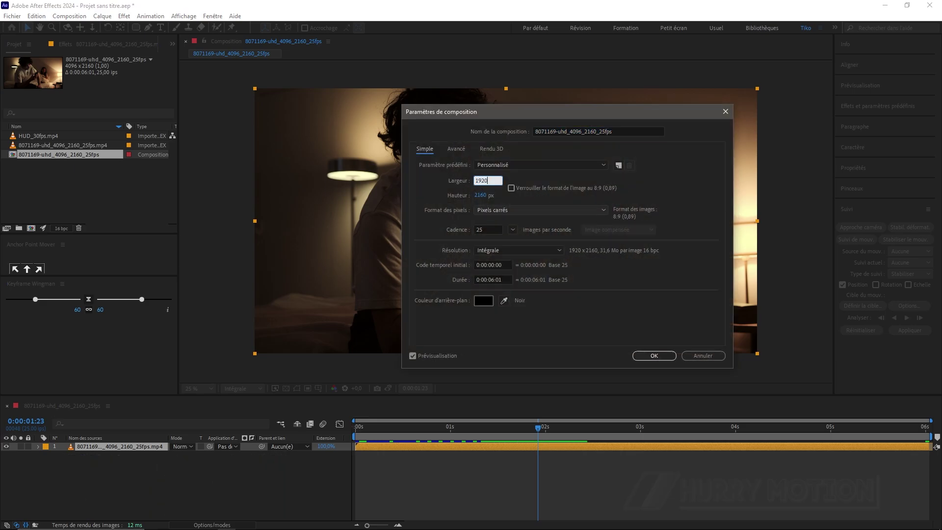
left_click(475, 195)
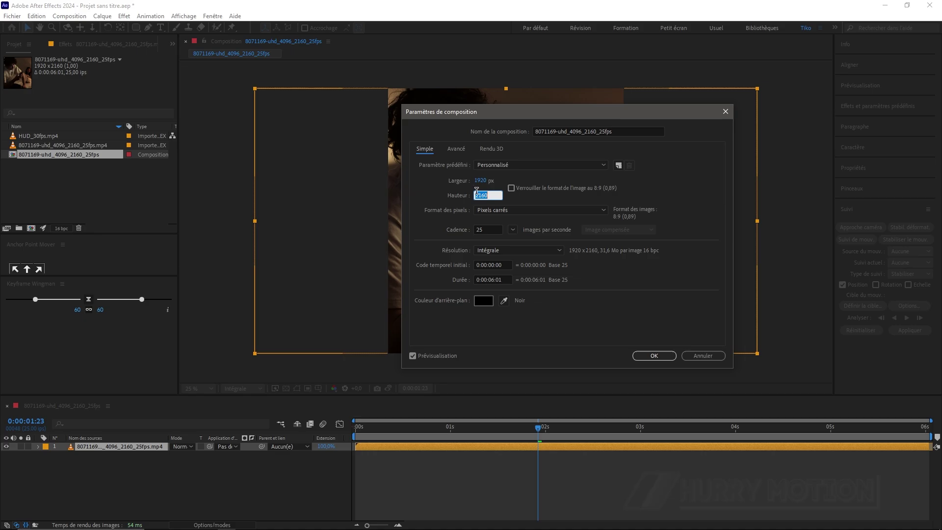
type("1080")
key("Return")
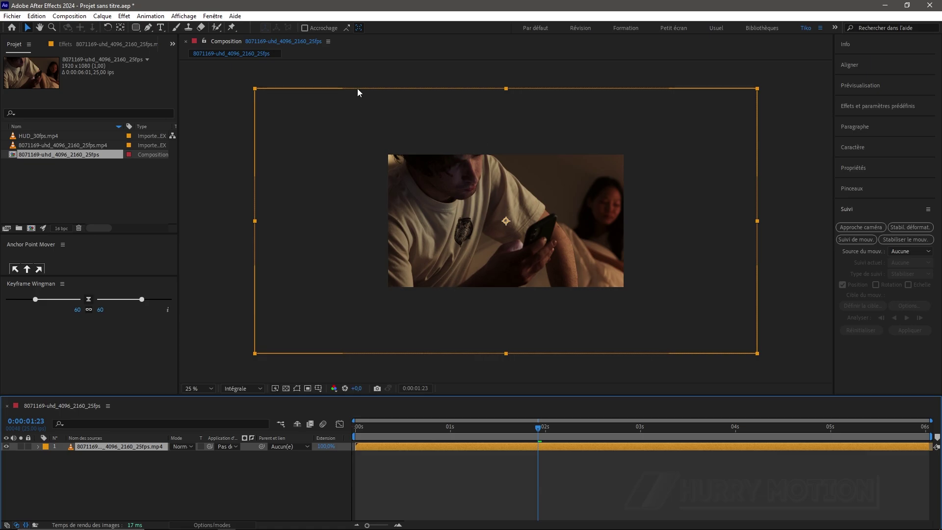
- Fit the footage layer to the dimensions of the composition
right_click(139, 448)
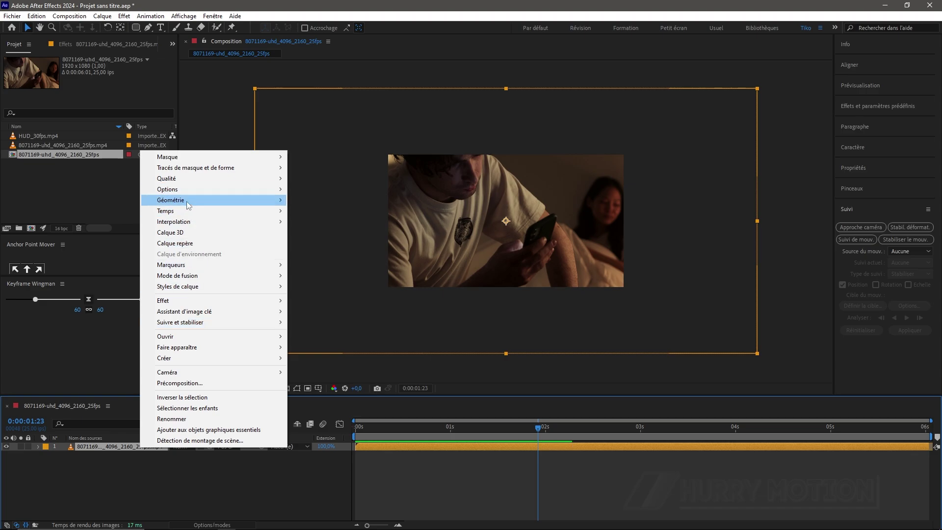
mouse_move(188, 204)
left_click(342, 329)
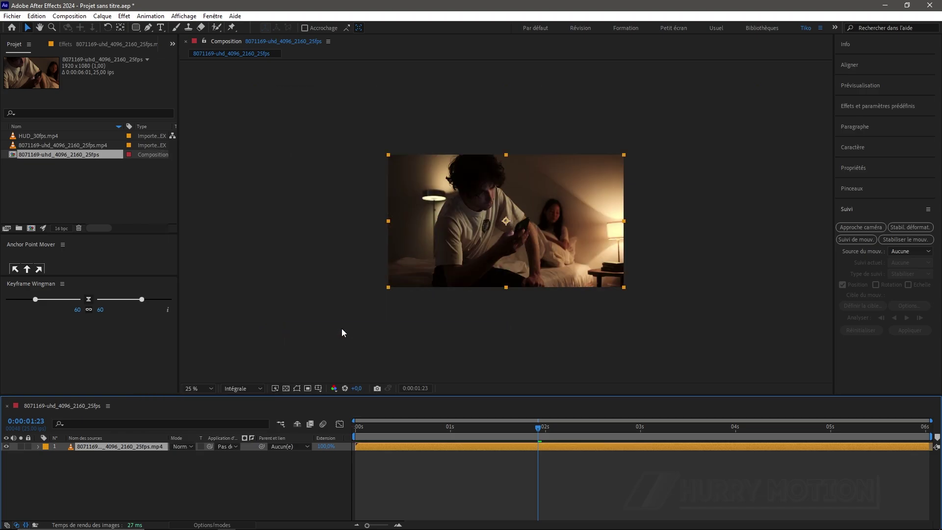
left_click(328, 245)
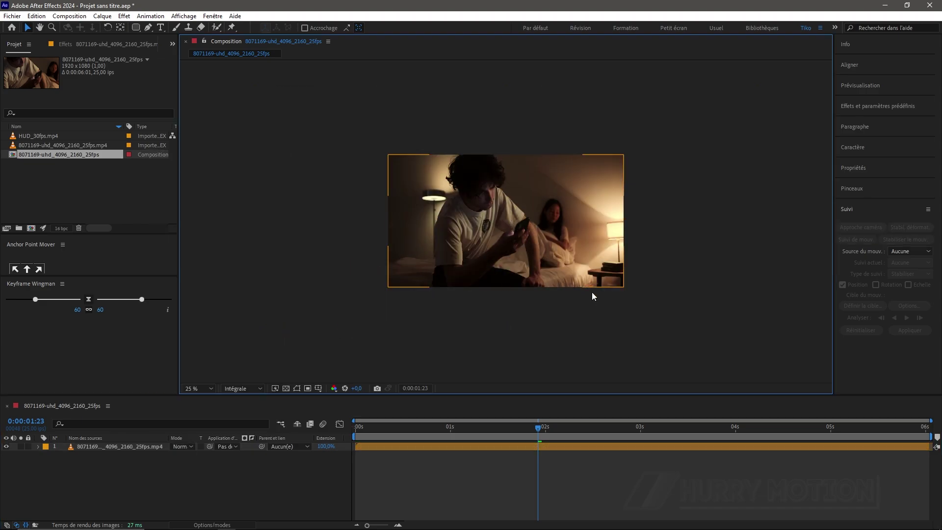
left_click_drag(524, 426, 557, 410)
scroll(485, 305, "up", 2)
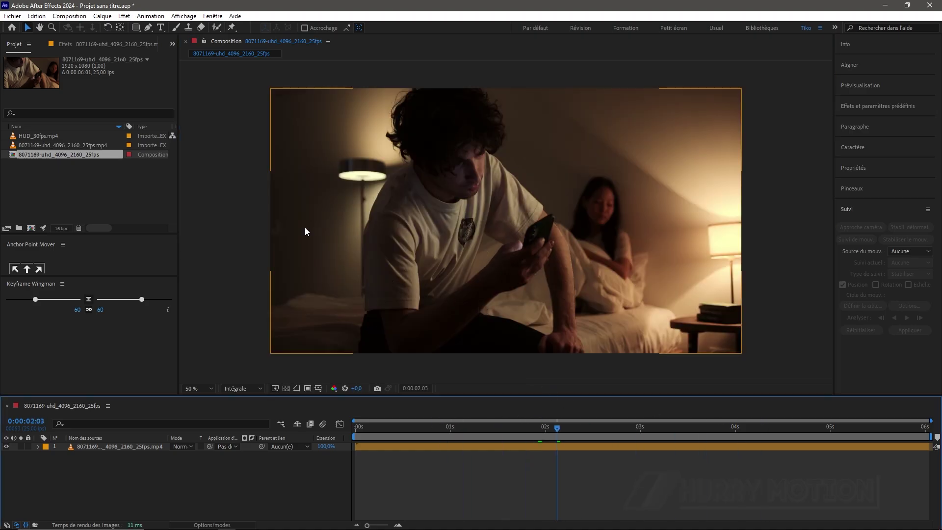
- Review the composition's size, frame rate and duration in its settings
key("ctrl+k")
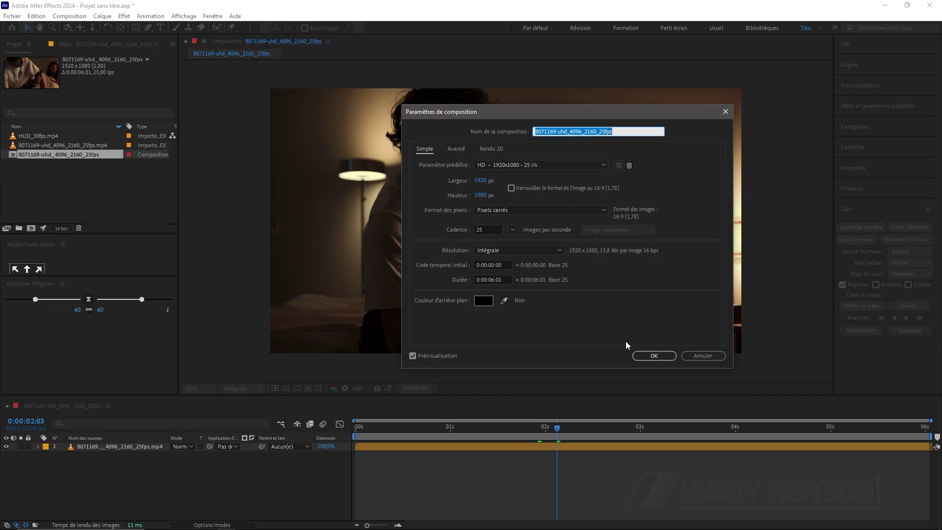
left_click(659, 356)
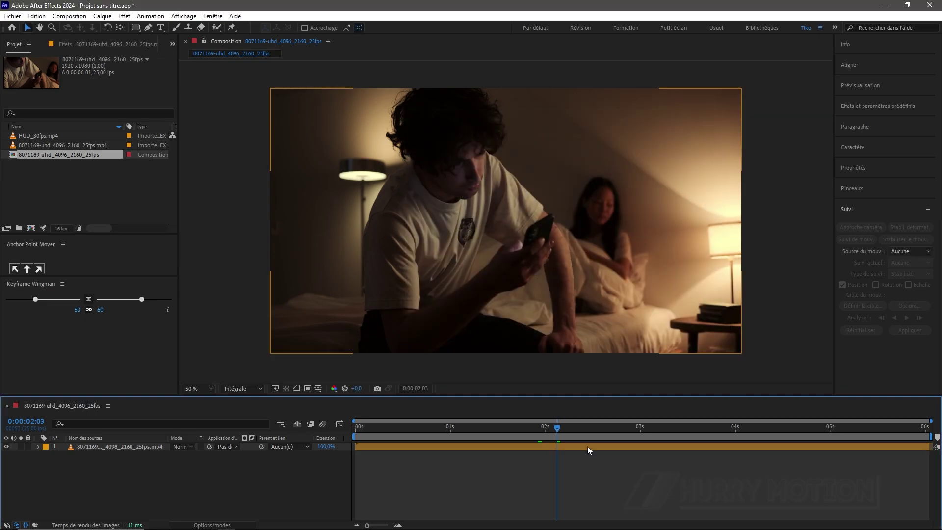
mouse_move(557, 427)
left_mouse_down()
mouse_move(517, 418)
mouse_move(569, 419)
left_mouse_up()
left_click(316, 311)
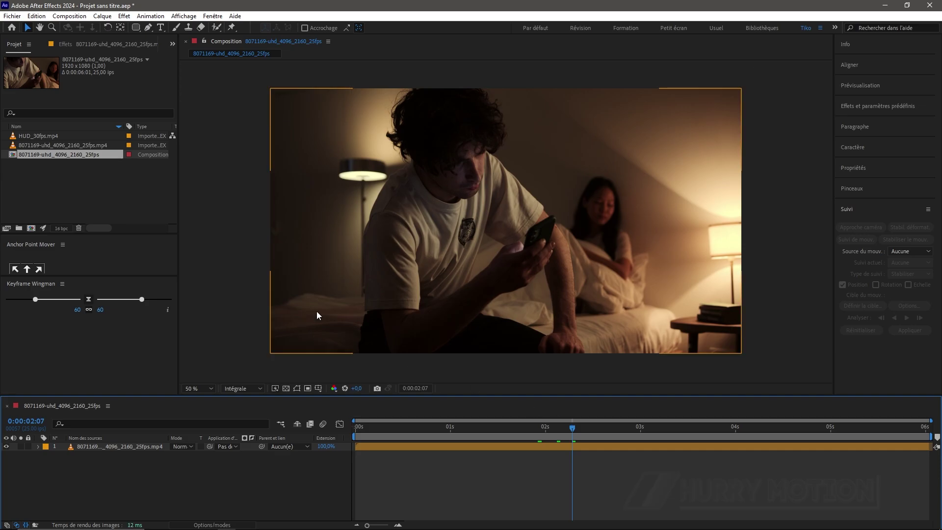
left_click(265, 265)
left_click(867, 212)
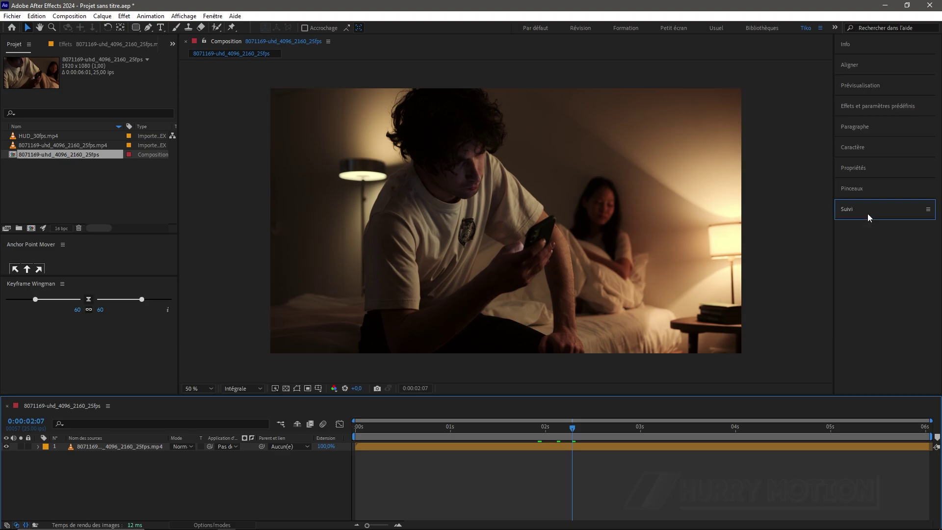
left_click(867, 213)
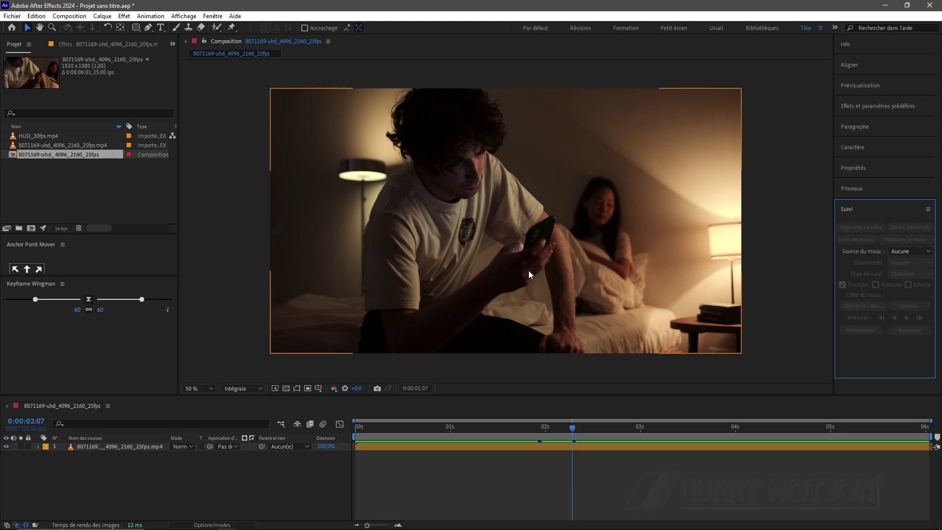
key("comma")
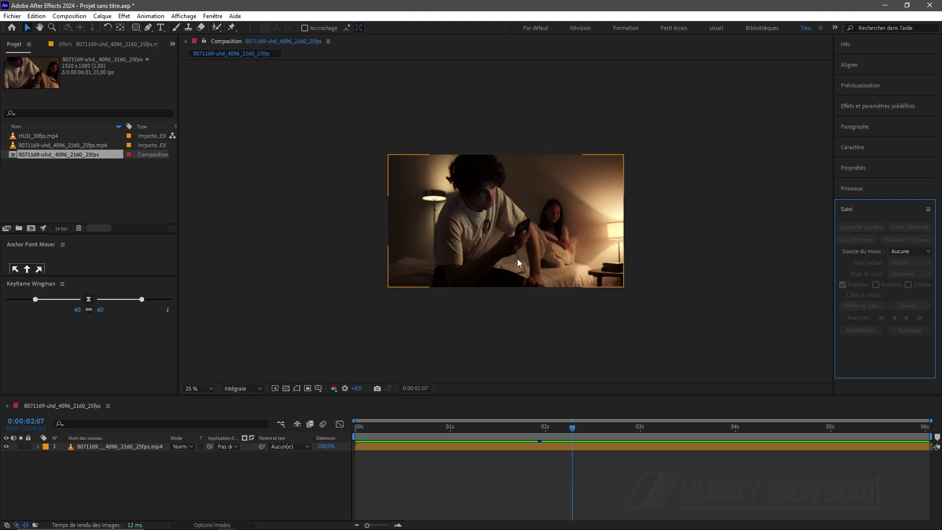
left_click(651, 300)
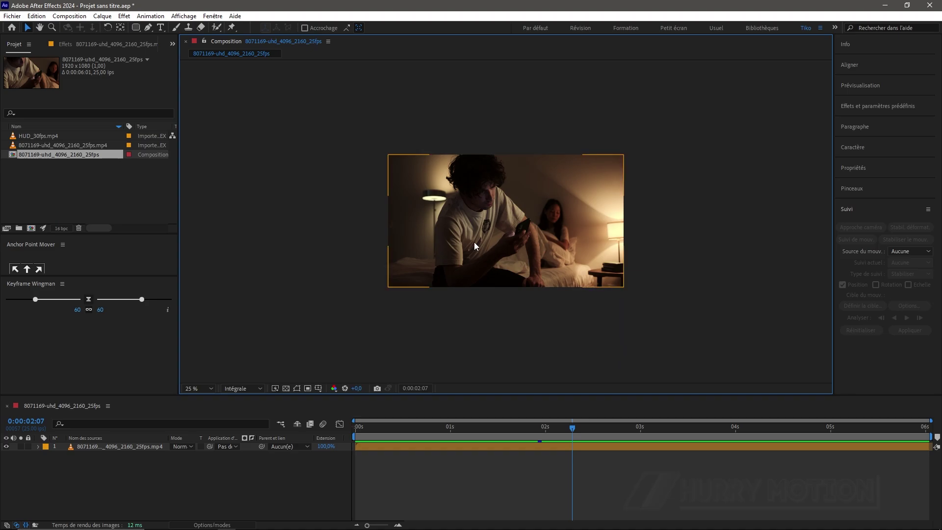
key("period")
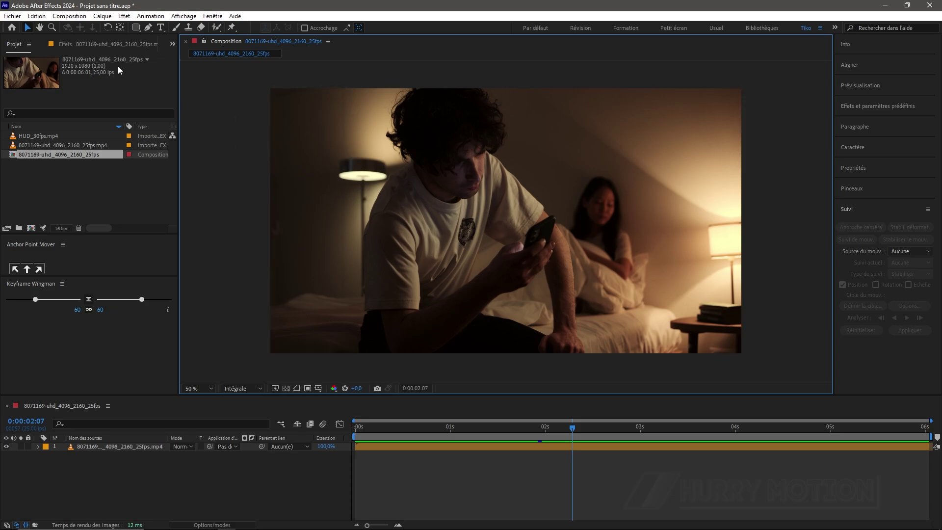
left_click(105, 60)
- Precompose the footage layer as "Vidéo", moving all attributes into the new composition
left_click(387, 183)
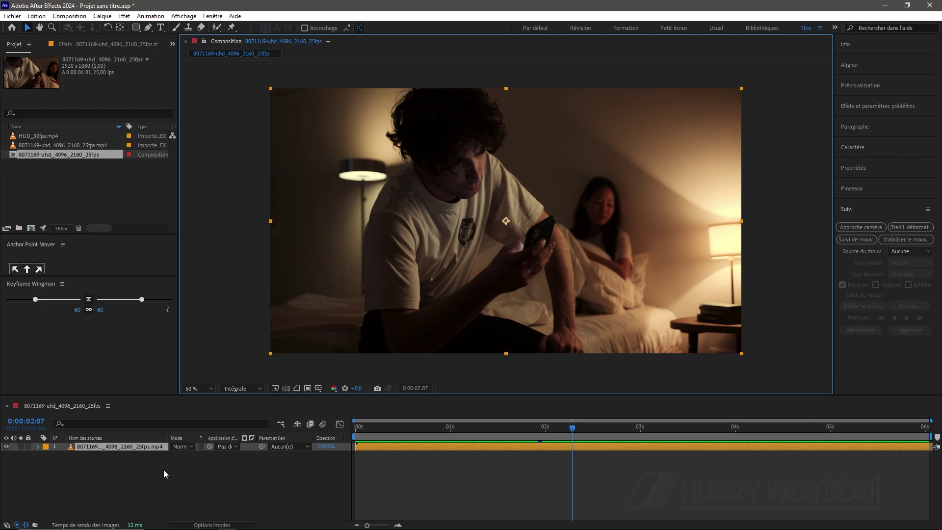
left_click(141, 447)
key("ctrl+shift+c")
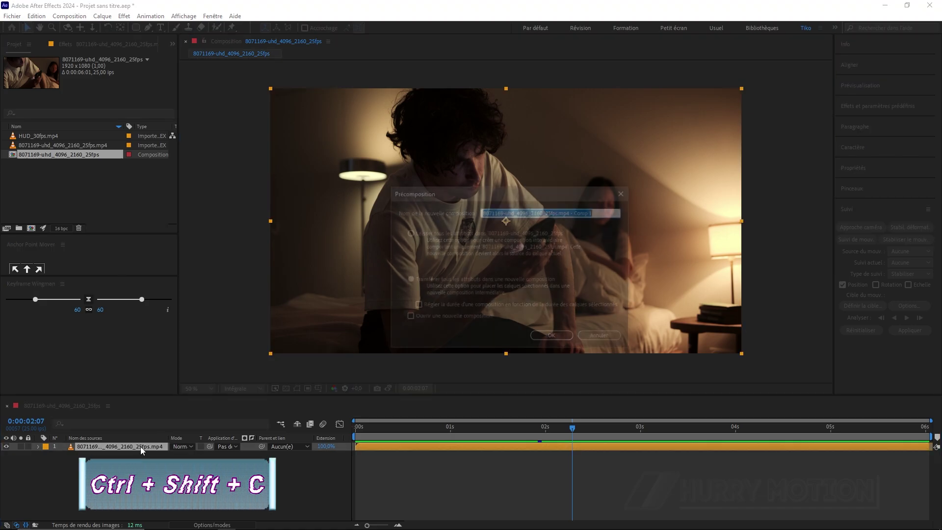
left_click(544, 212)
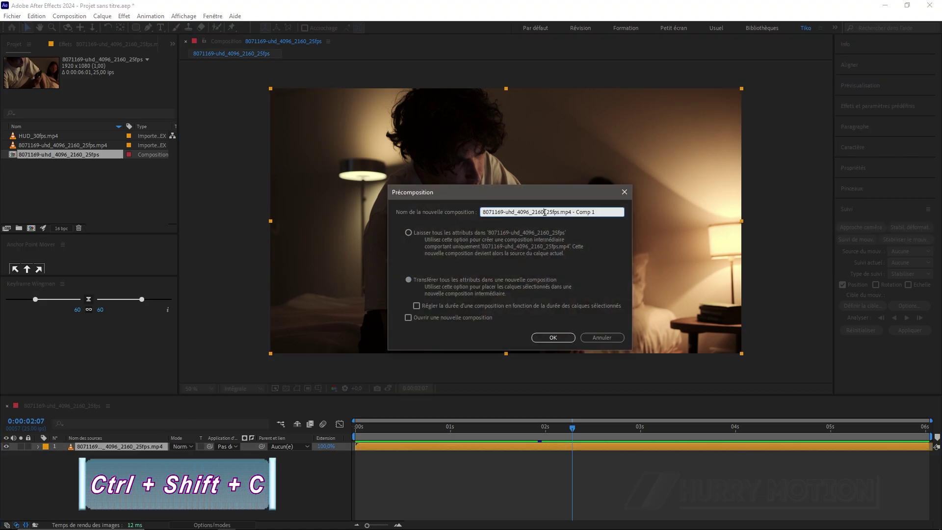
triple_click(544, 212)
type("V")
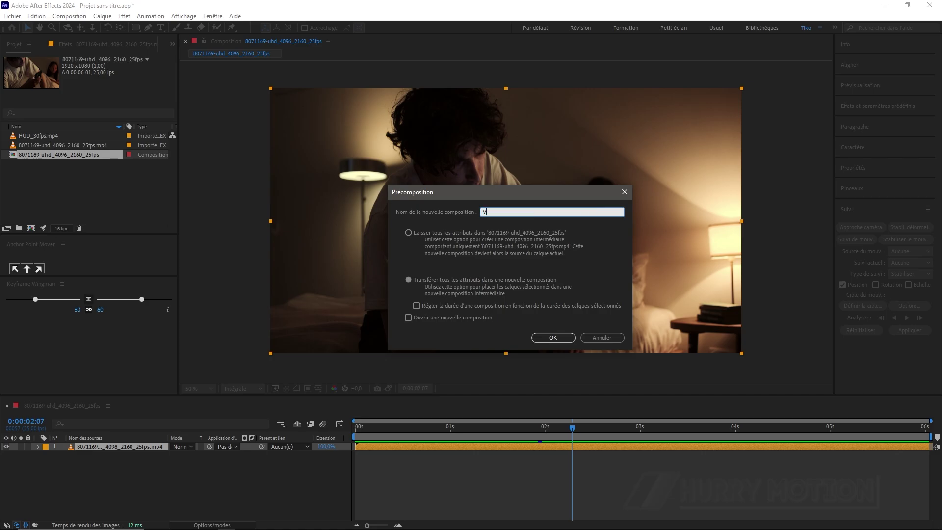
type("idéo")
key("Return")
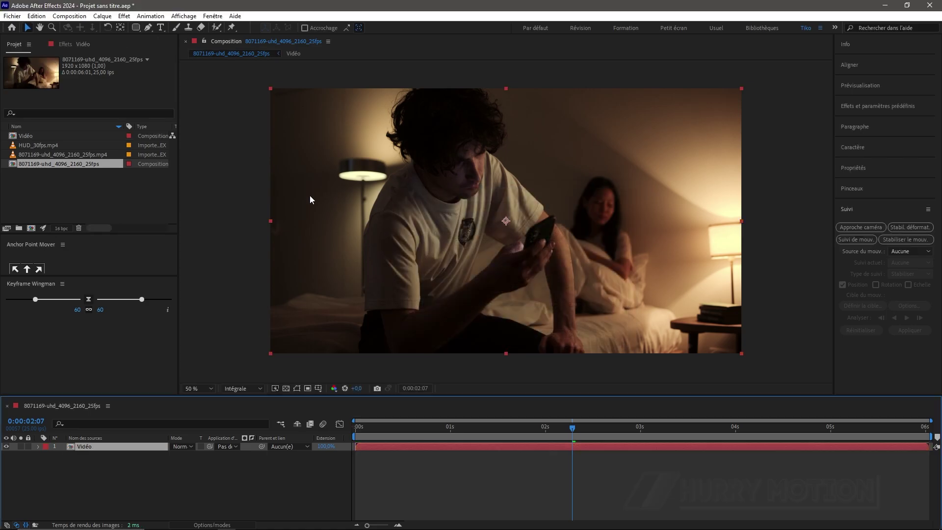
- Apply the Mocha AE effect to the Vidéo layer
left_click(70, 45)
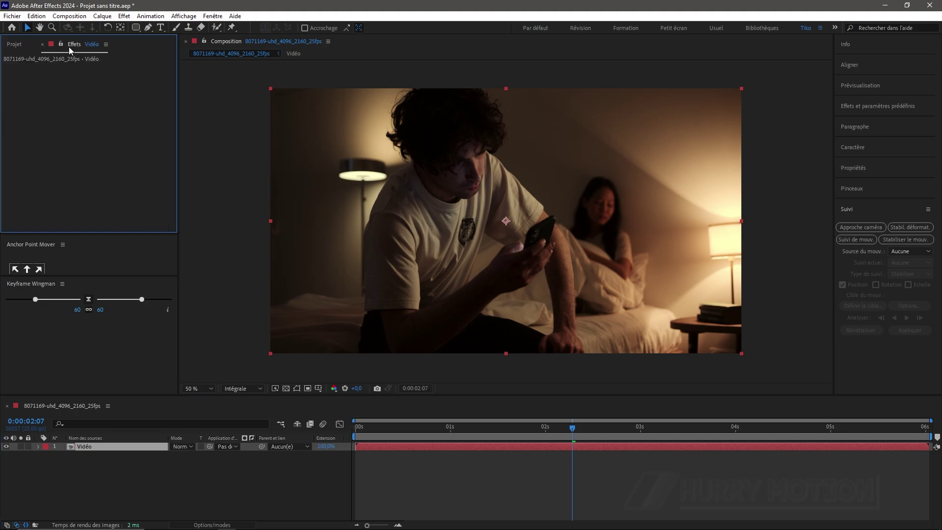
key("ctrl+space")
type("m")
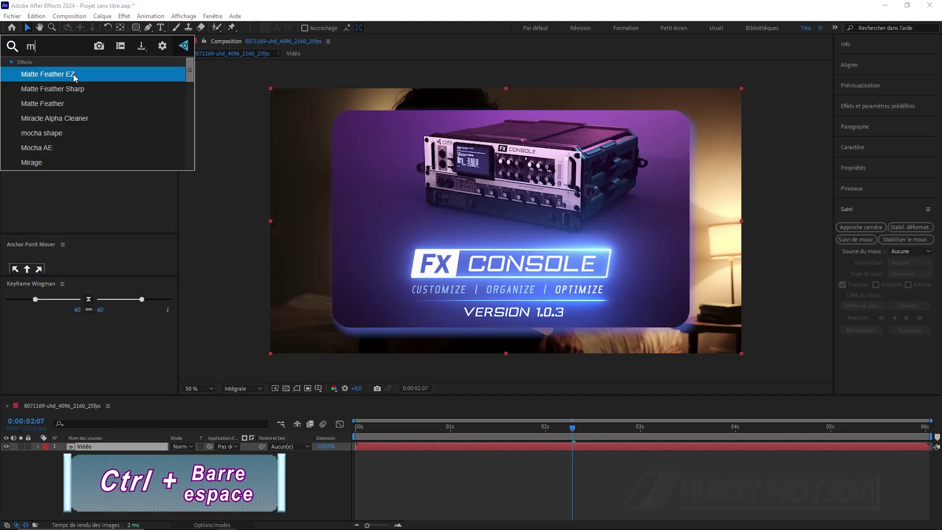
type("oc")
left_click(69, 88)
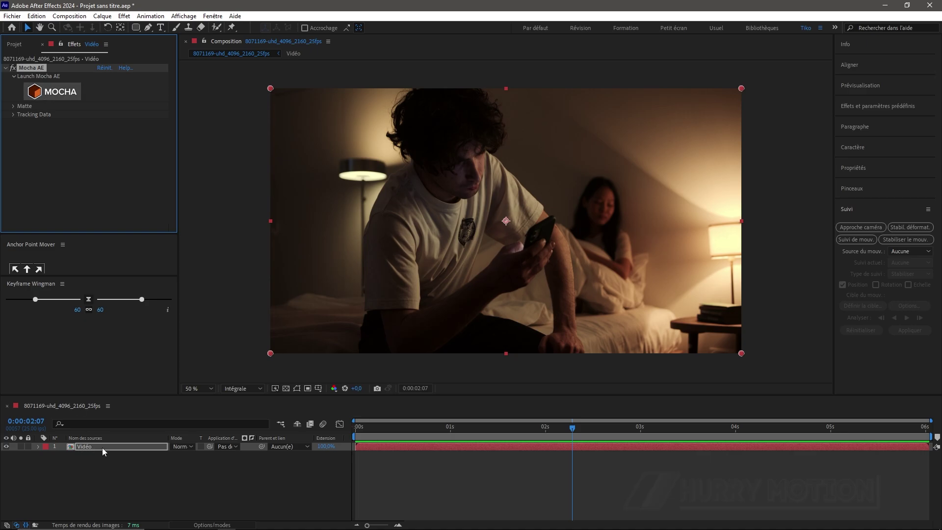
- Launch Mocha AE from the effect and dismiss its welcome window
left_click(53, 91)
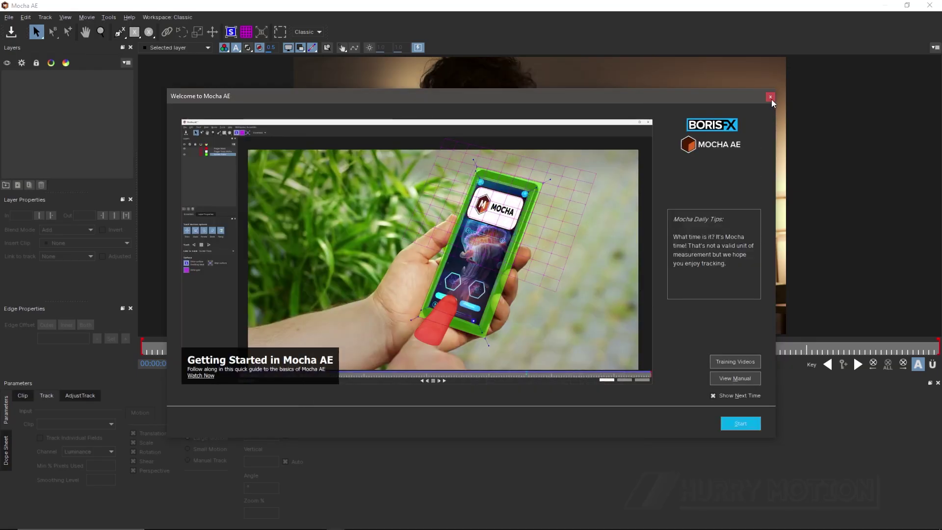
left_click(770, 97)
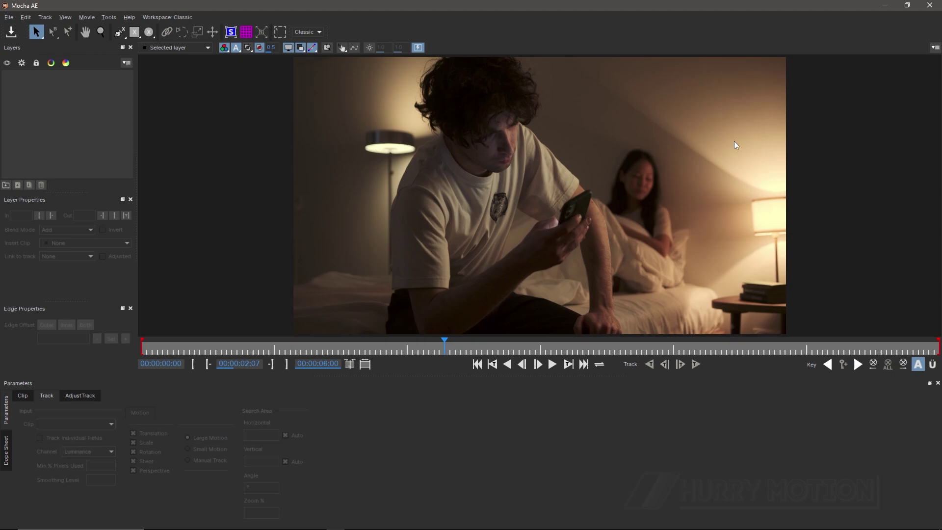
scroll(587, 264, "up", 1)
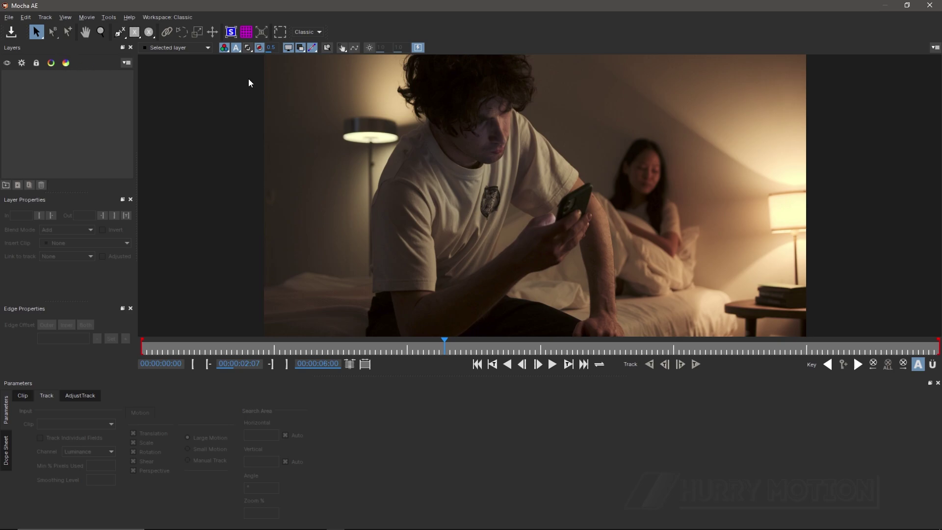
- Try the Essentials workspace and return to the Classic workspace
left_click(176, 21)
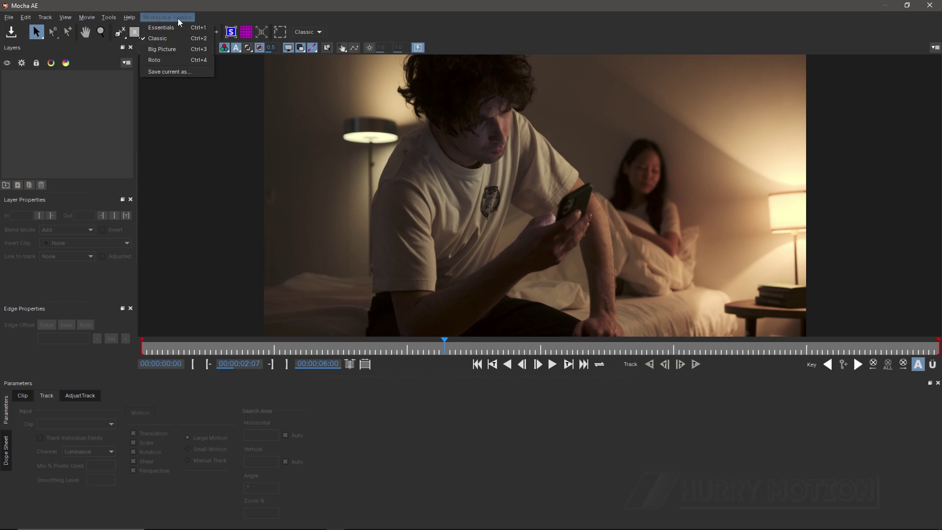
left_click(169, 29)
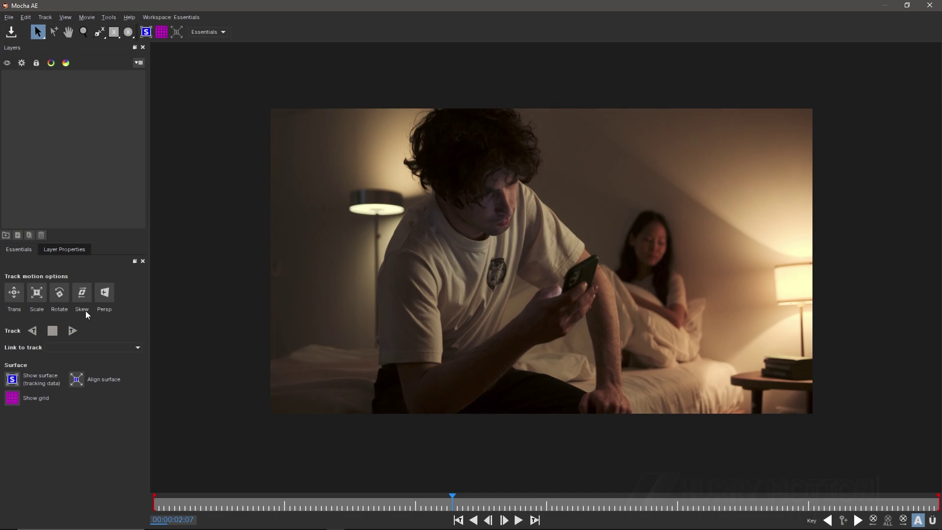
left_click(181, 18)
left_click(166, 36)
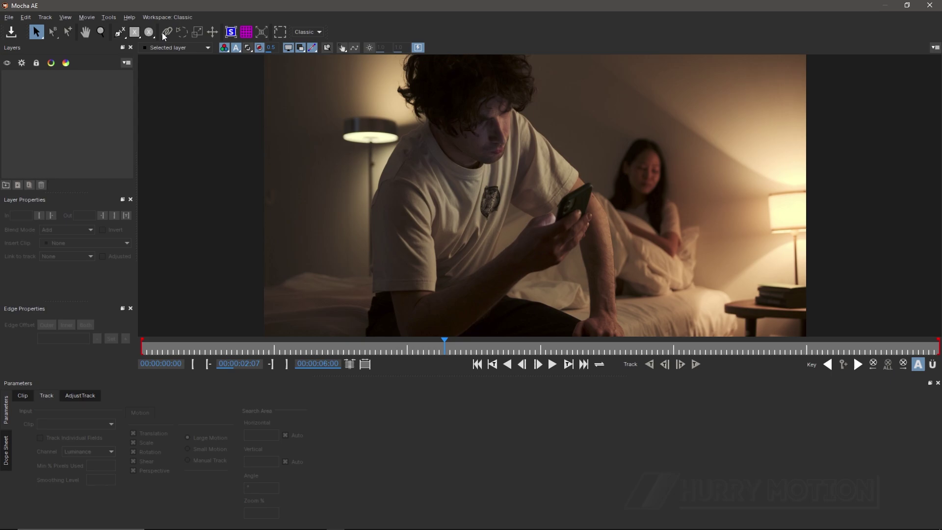
- Draw a closed four-point X-Spline around the camera module on the back of the phone
left_click(121, 38)
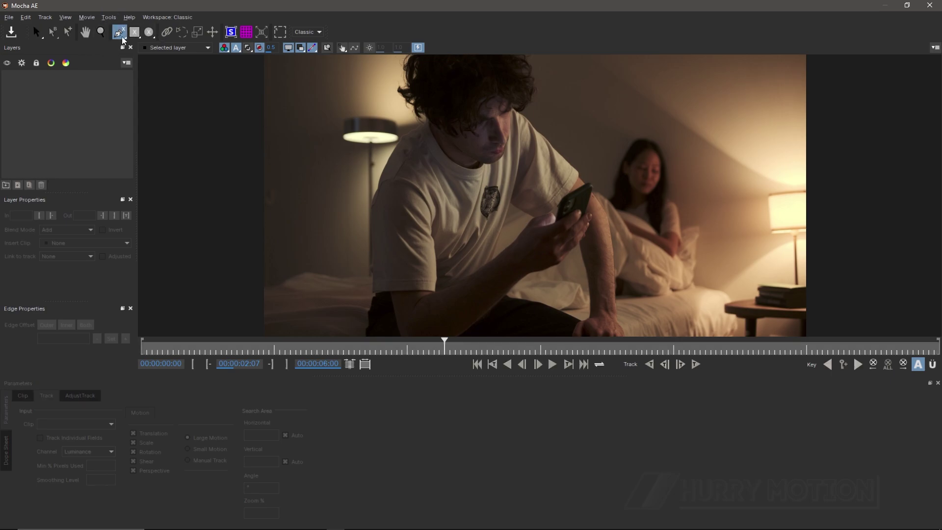
scroll(473, 216, "up", 5)
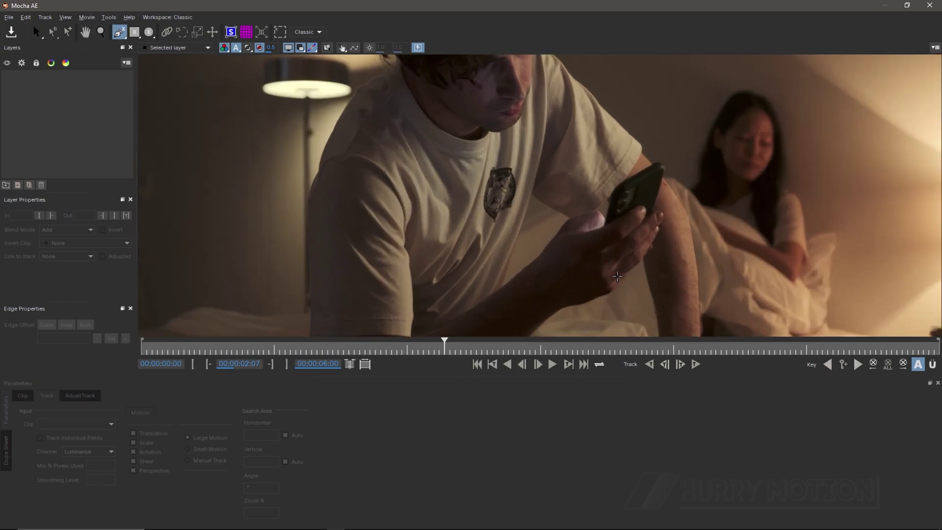
left_click(616, 212)
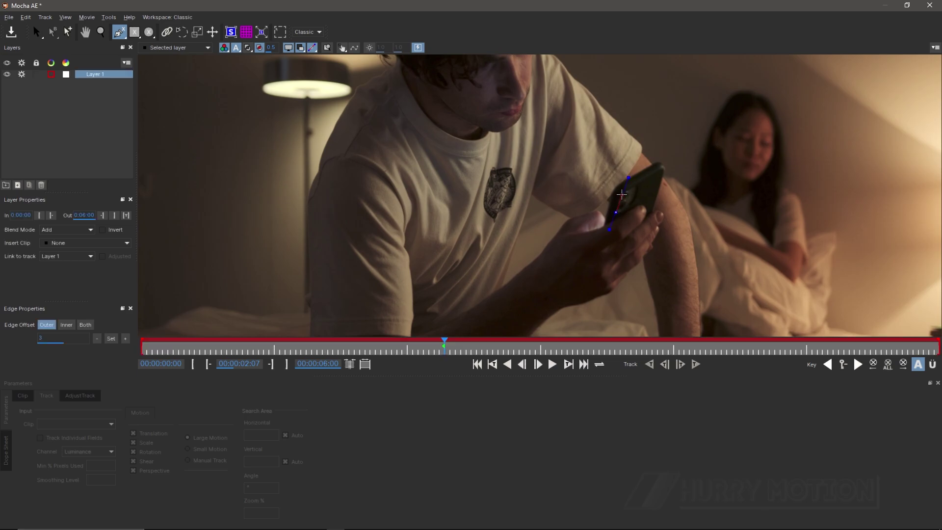
left_click(622, 192)
left_click(639, 185)
left_click(634, 206)
right_click(614, 227)
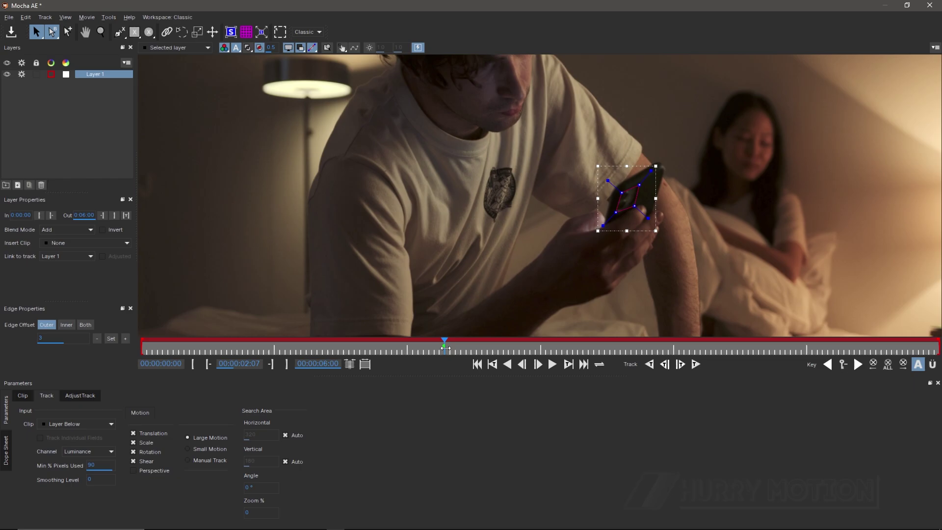
- Track the phone shape backward from 00:00:02:07 to the start and forward from that frame to the end of the clip
mouse_move(445, 348)
left_mouse_down()
mouse_move(252, 348)
mouse_move(119, 335)
mouse_move(438, 366)
mouse_move(134, 347)
left_mouse_up()
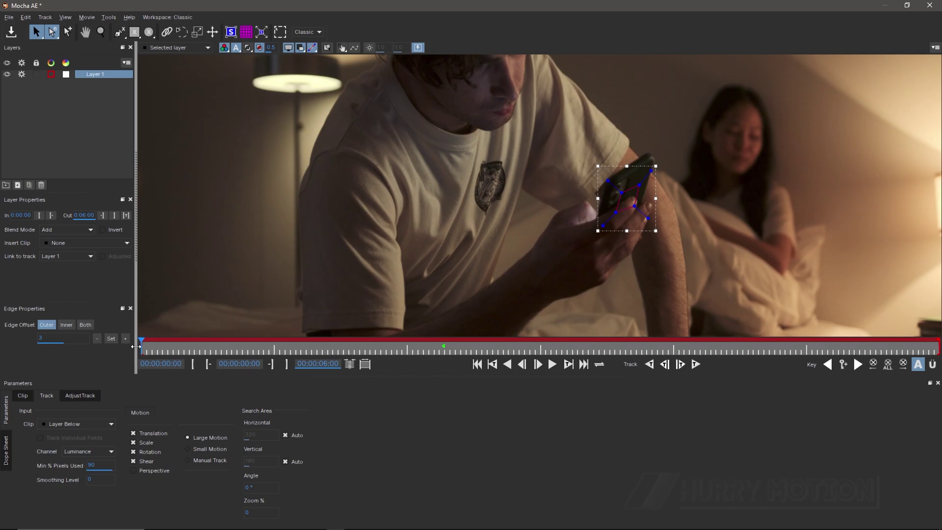
left_click_drag(136, 347, 444, 369)
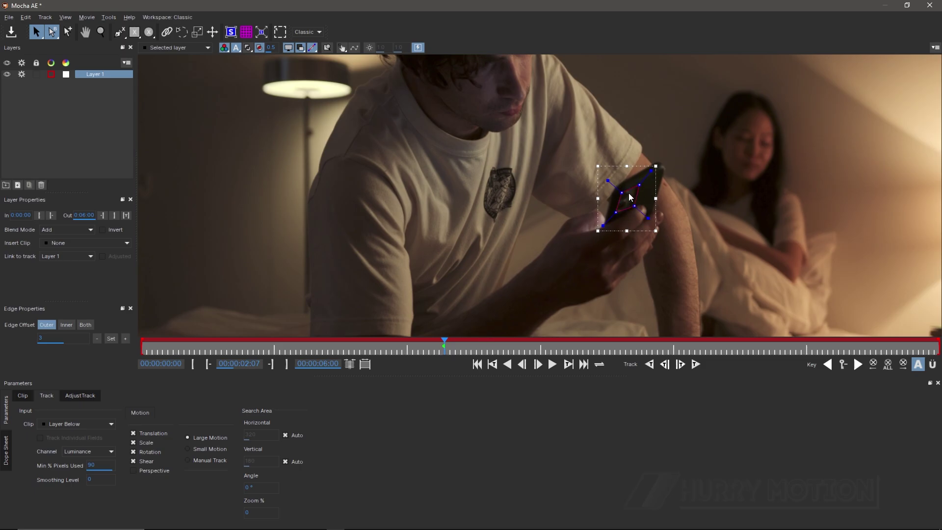
left_click(649, 364)
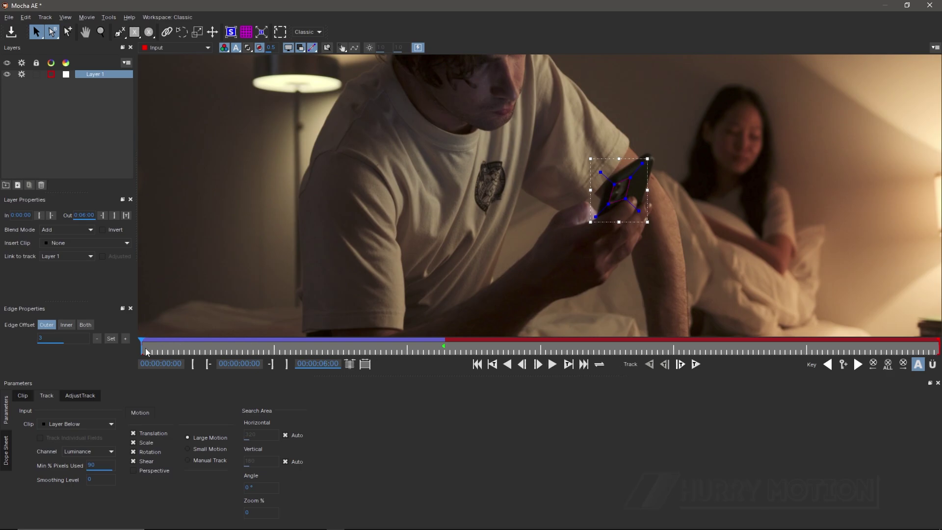
left_click_drag(142, 349, 445, 350)
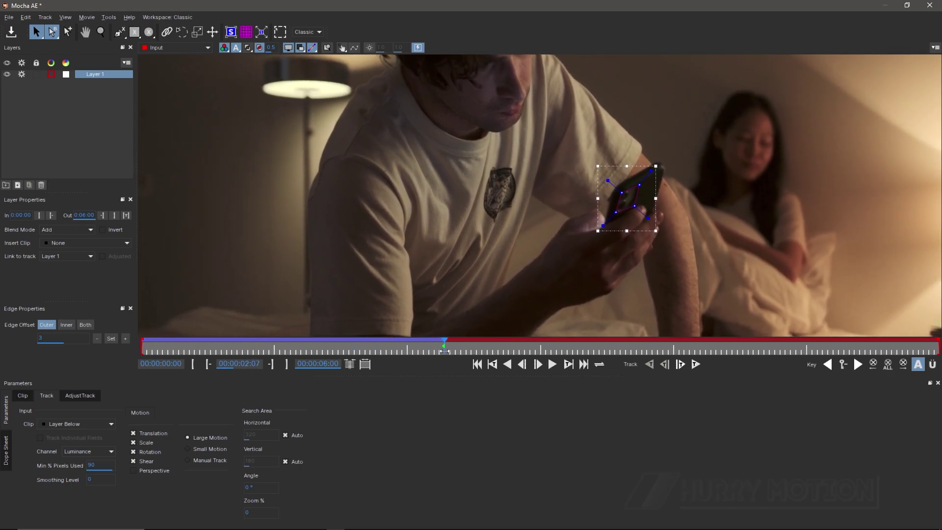
left_click(696, 364)
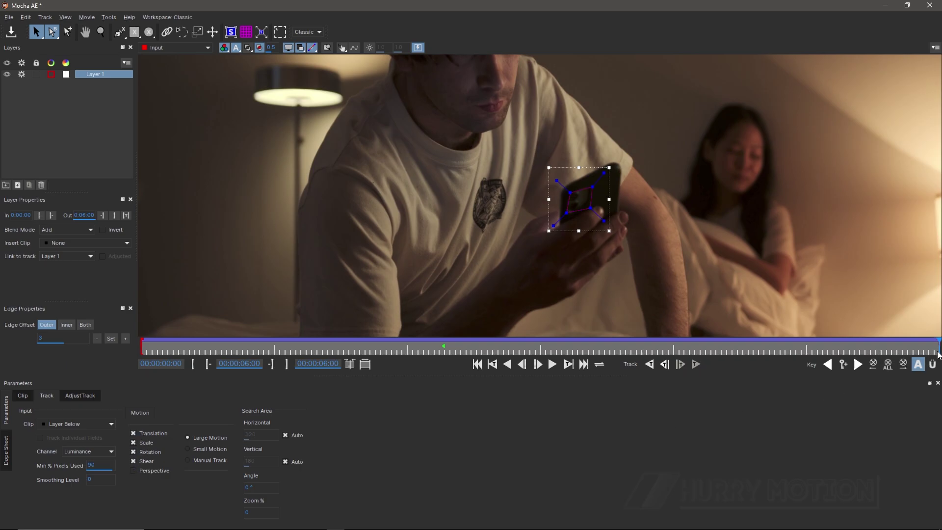
- Retrack the phone shape from the first frame to the last with only Translation enabled, and close Mocha AE with the track saved
left_click_drag(938, 345, 108, 350)
left_click(133, 443)
left_click(133, 461)
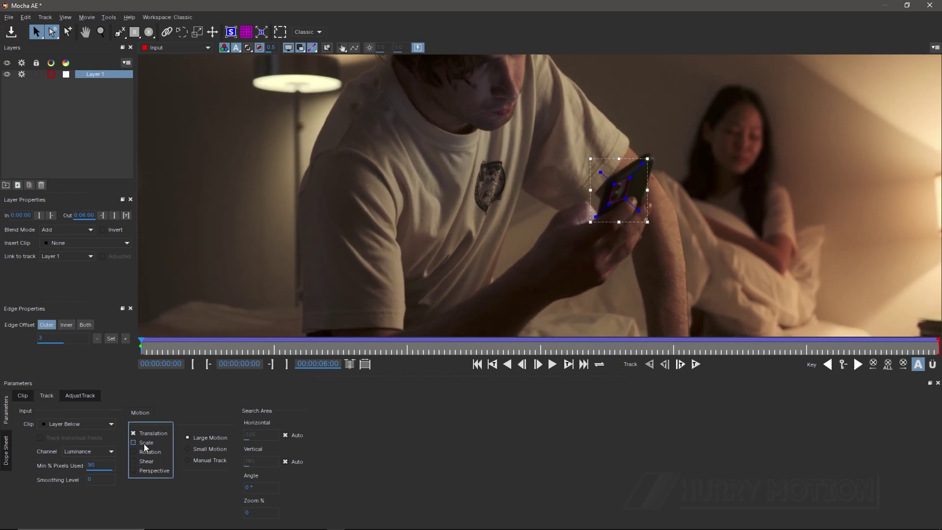
left_click(696, 364)
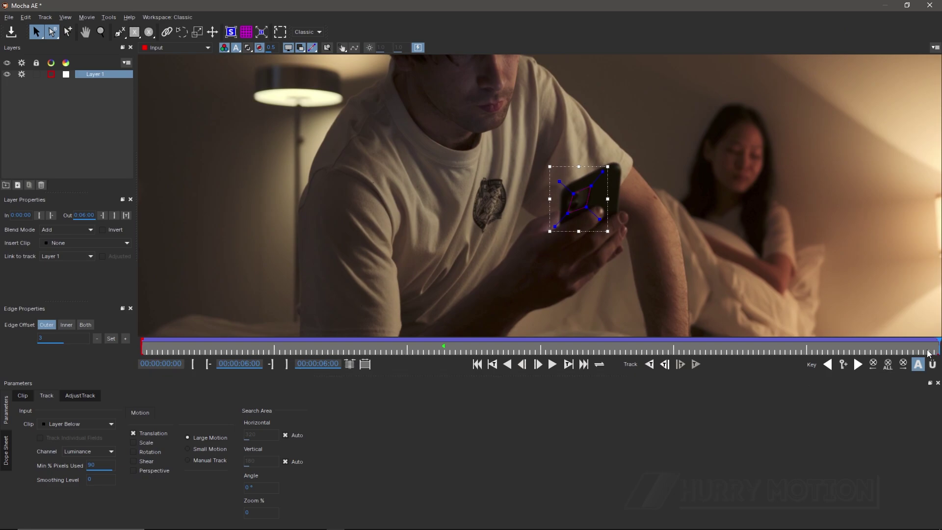
left_click_drag(937, 348, 498, 338)
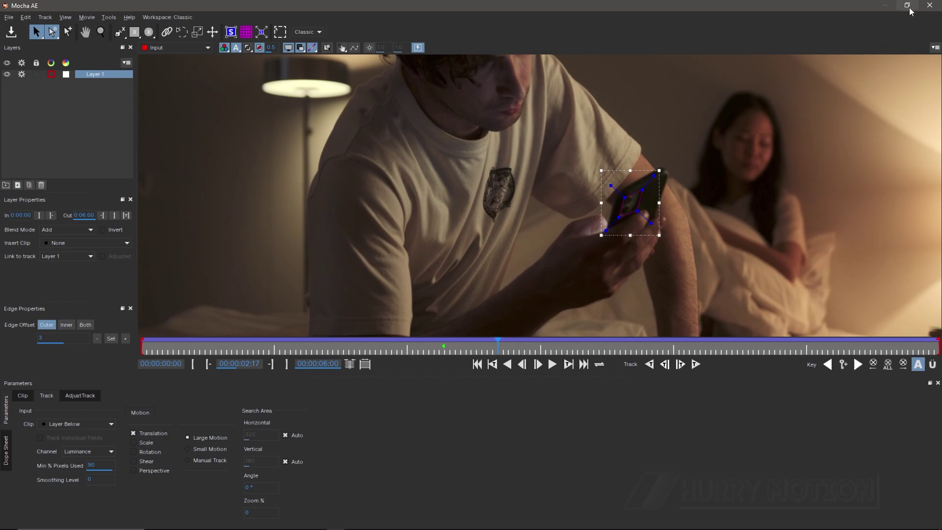
left_click(930, 5)
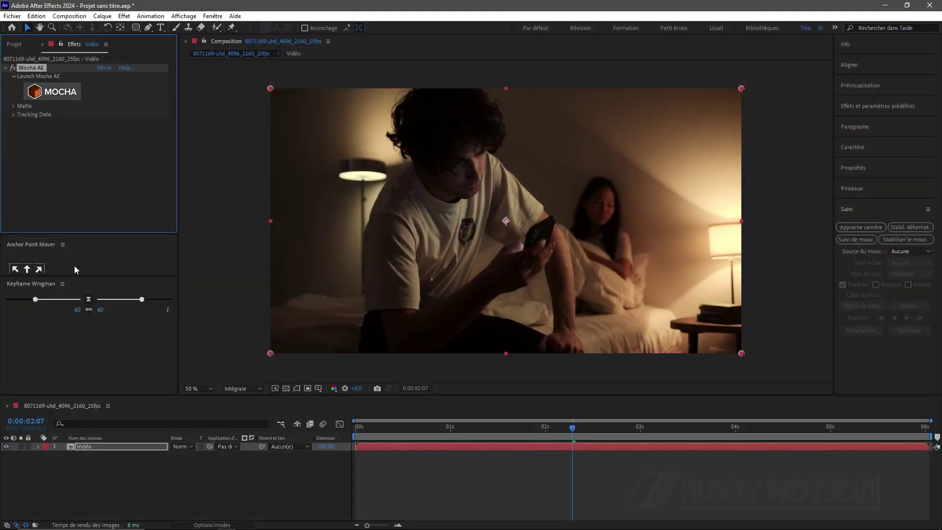
- Add a null object above the Vidéo layer
left_click(103, 480)
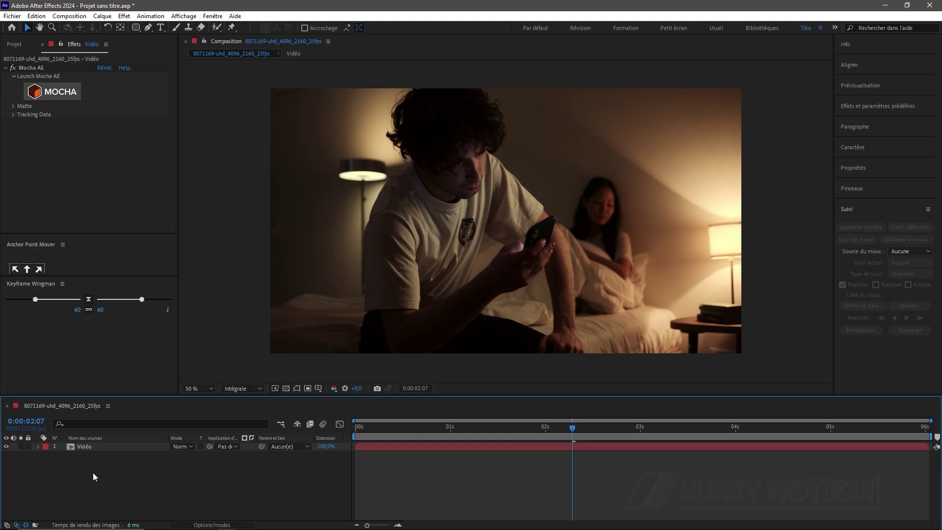
right_click(109, 475)
mouse_move(237, 361)
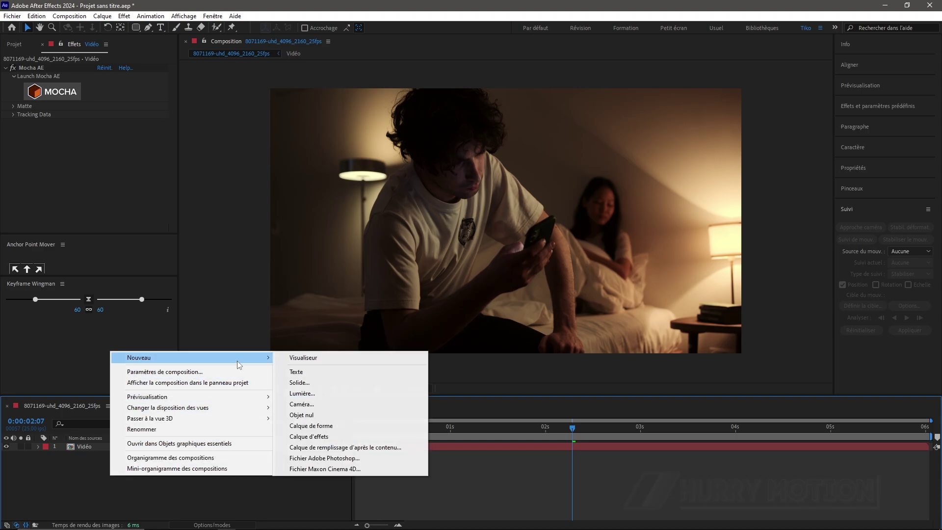
left_click(317, 416)
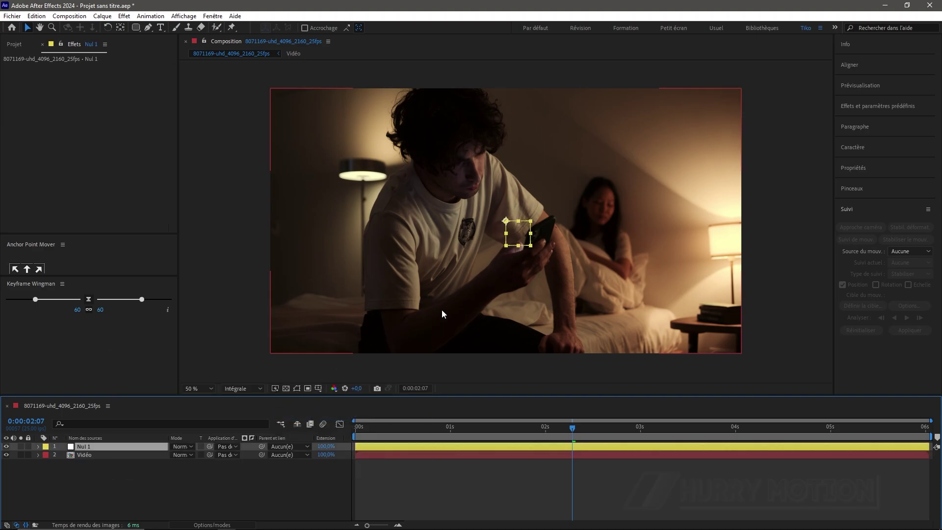
- Create the track data in the Vidéo layer's Mocha AE effect and inspect the tracking points on the phone
left_click(109, 455)
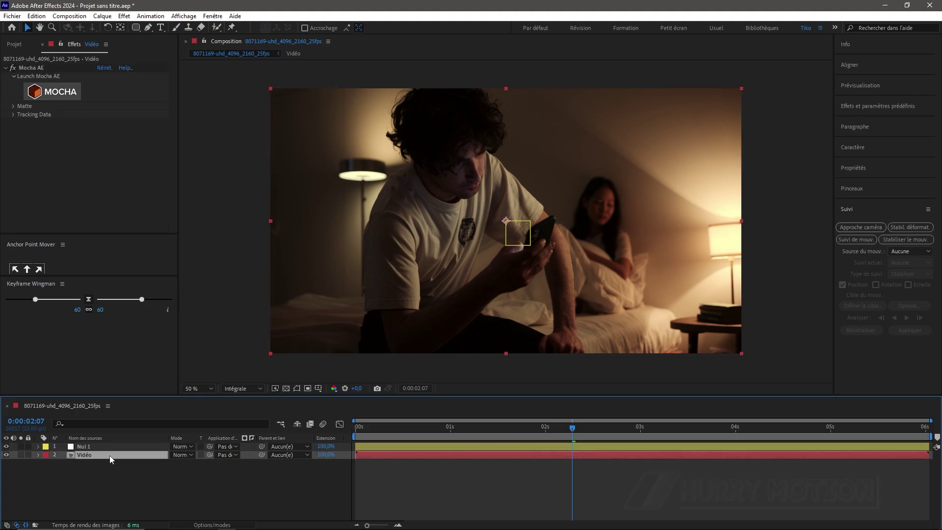
left_click(13, 115)
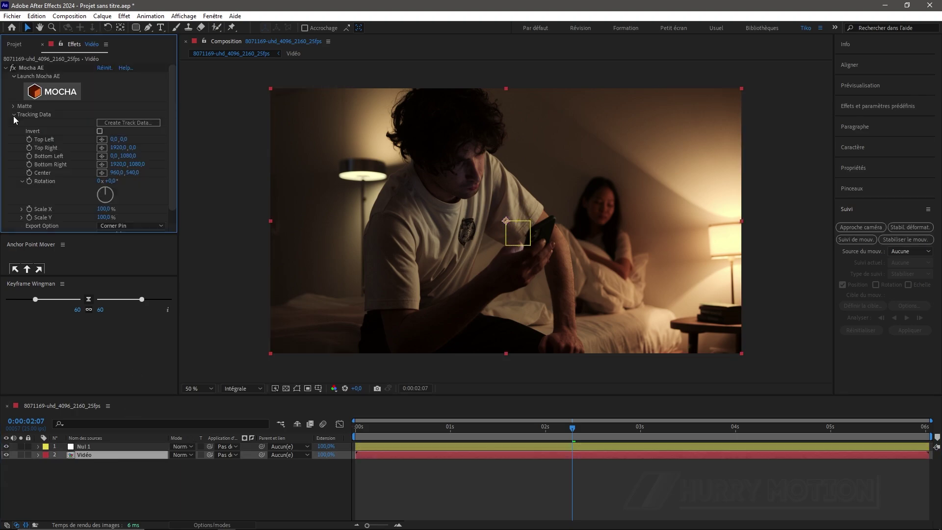
left_click(116, 123)
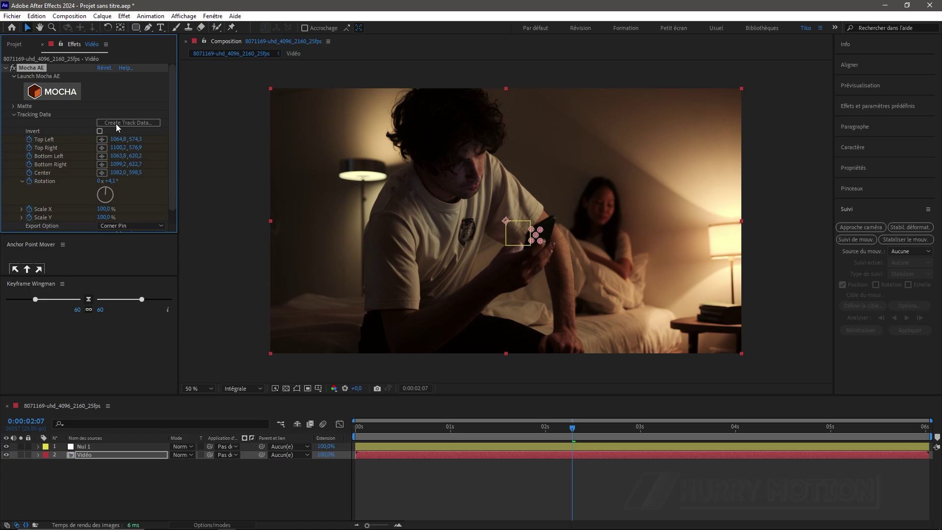
scroll(494, 244, "up", 1)
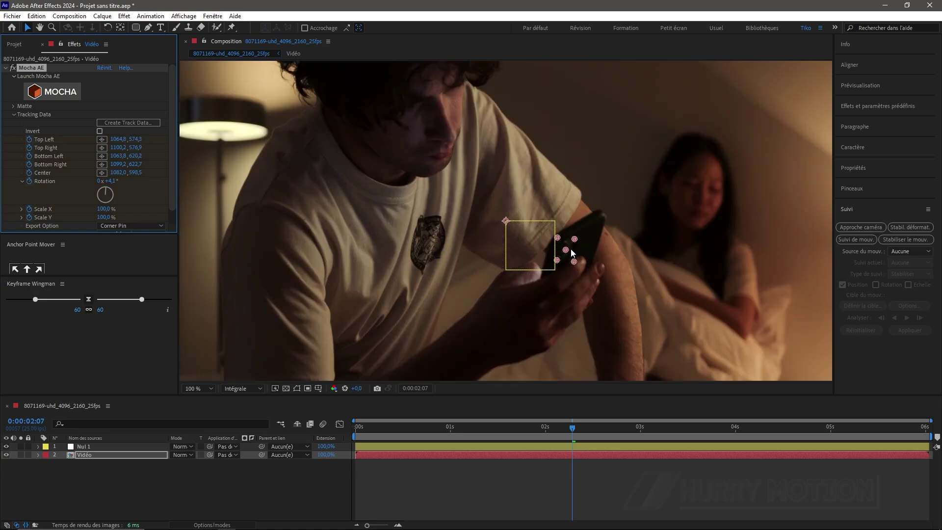
scroll(572, 253, "down", 1)
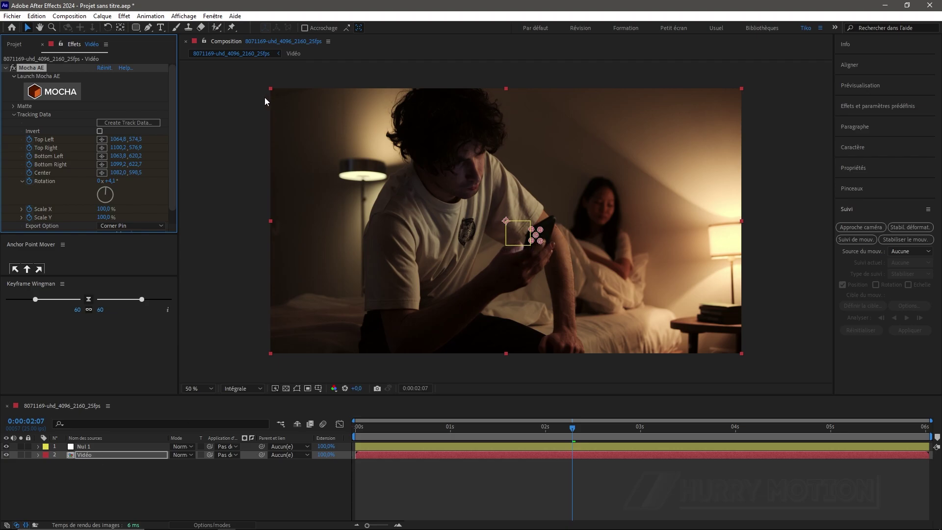
- Export the tracking data to the Nul 1 layer with the Transform option and select that null
left_click_drag(174, 178, 171, 205)
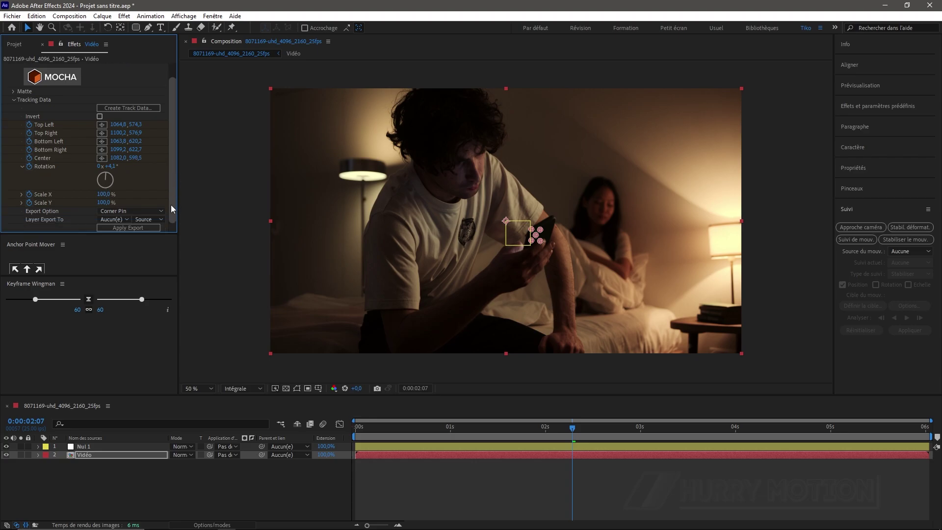
left_click(128, 212)
left_click(127, 244)
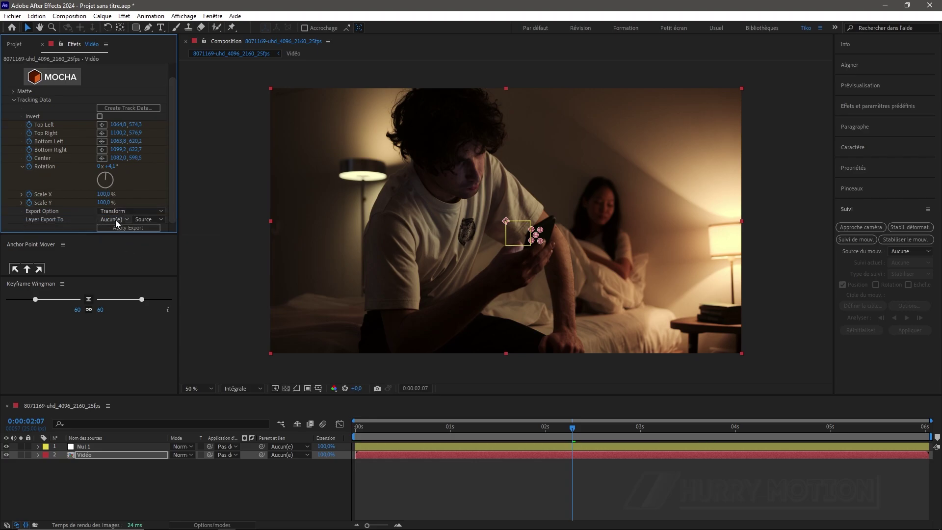
left_click(116, 221)
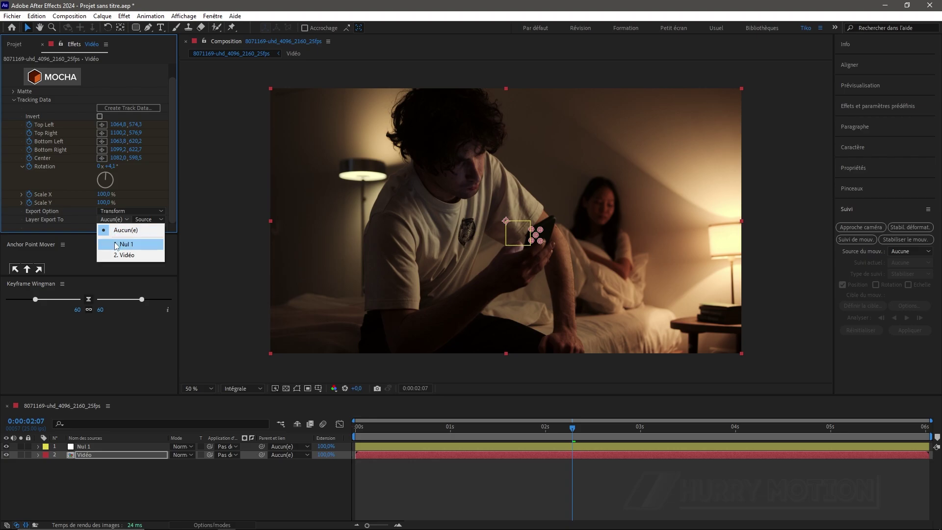
left_click(117, 245)
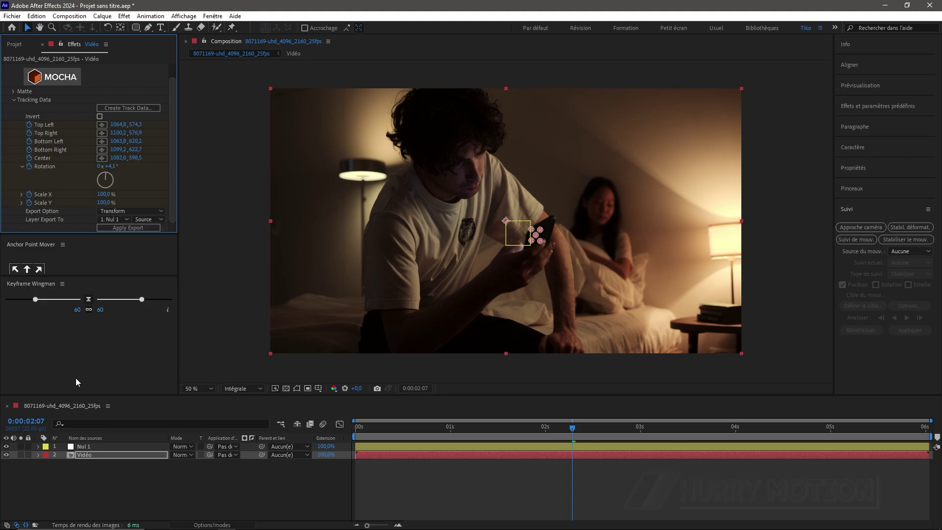
left_click(130, 227)
left_click(144, 445)
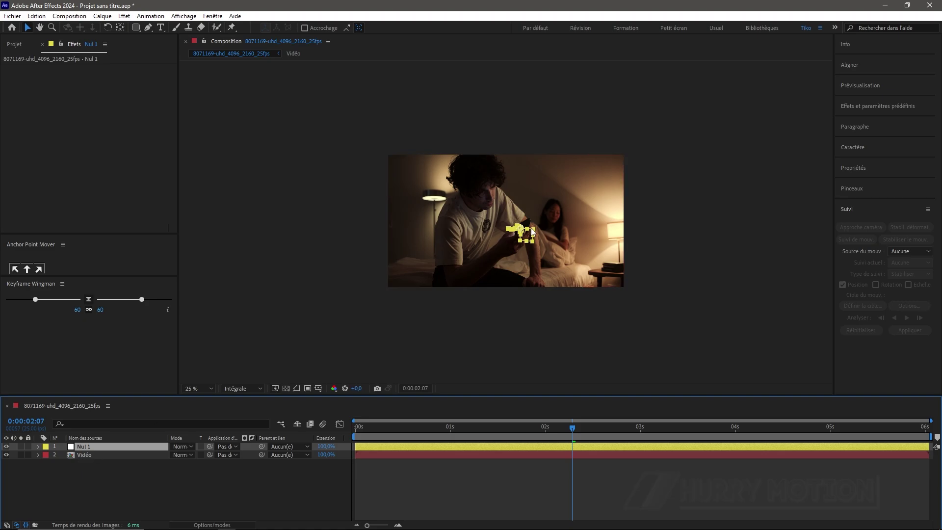
- Inspect the Nul 1 motion path over the phone and return to the first frame
key(".")
left_click_drag(643, 294, 667, 328)
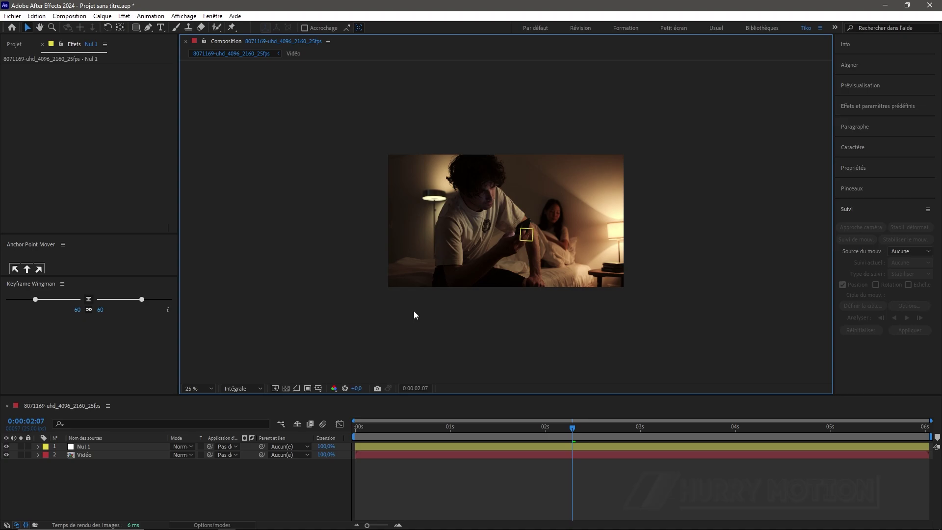
key(".")
key(".")
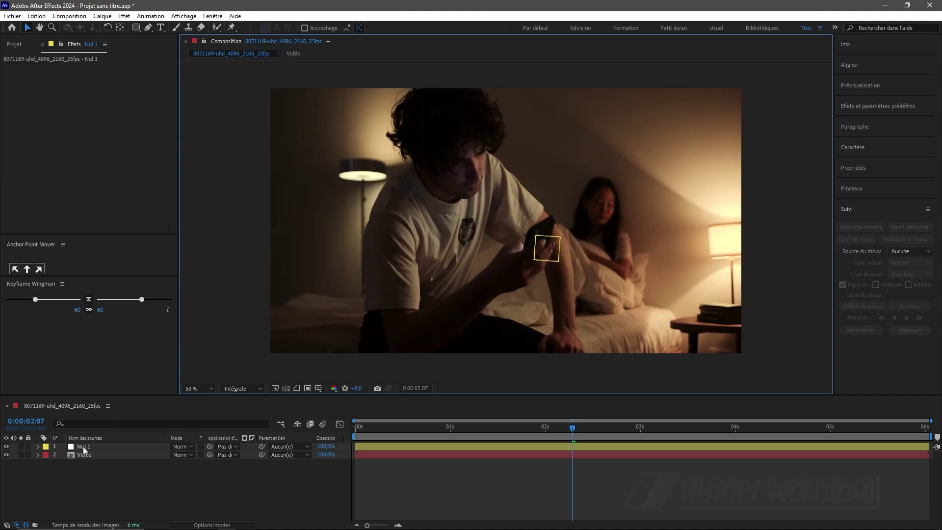
left_click(85, 447)
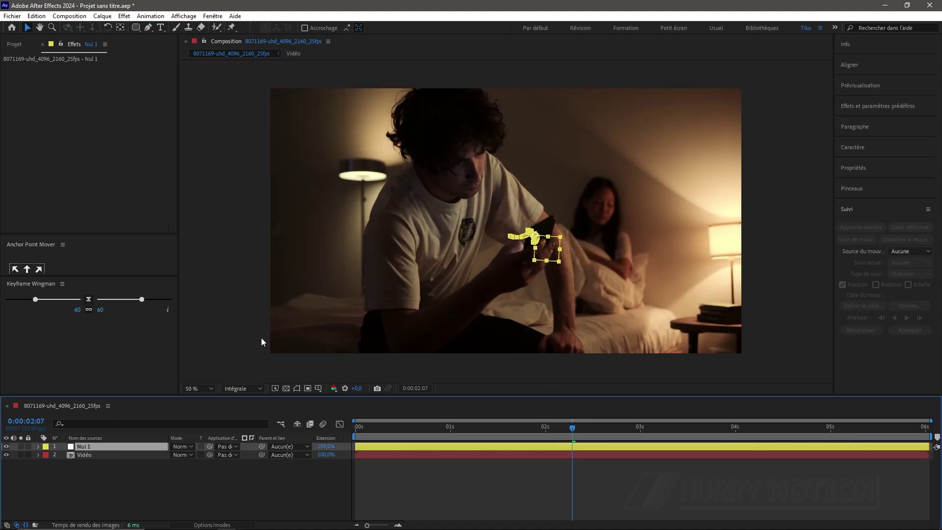
left_click_drag(571, 426, 344, 419)
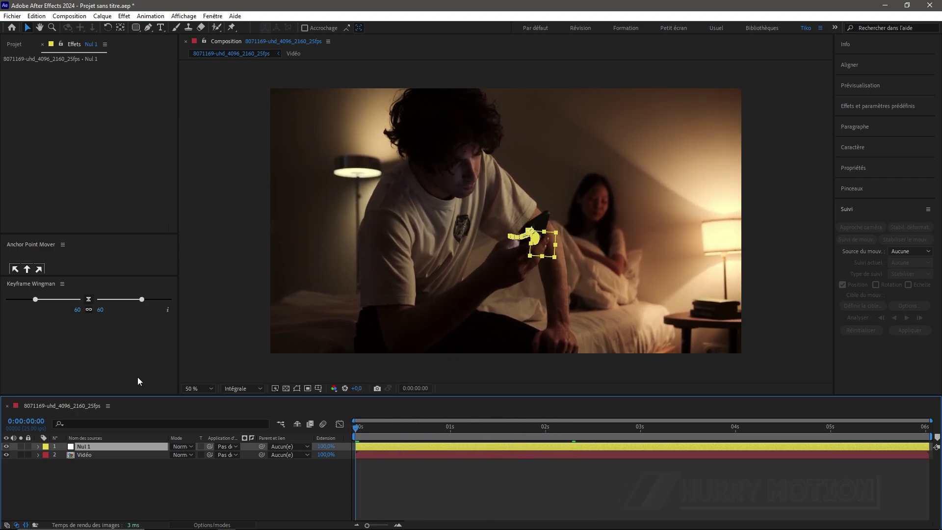
- Create a black 1920 x 1080 px solid named "Source lumière" above the Nul 1 layer
left_click(147, 478)
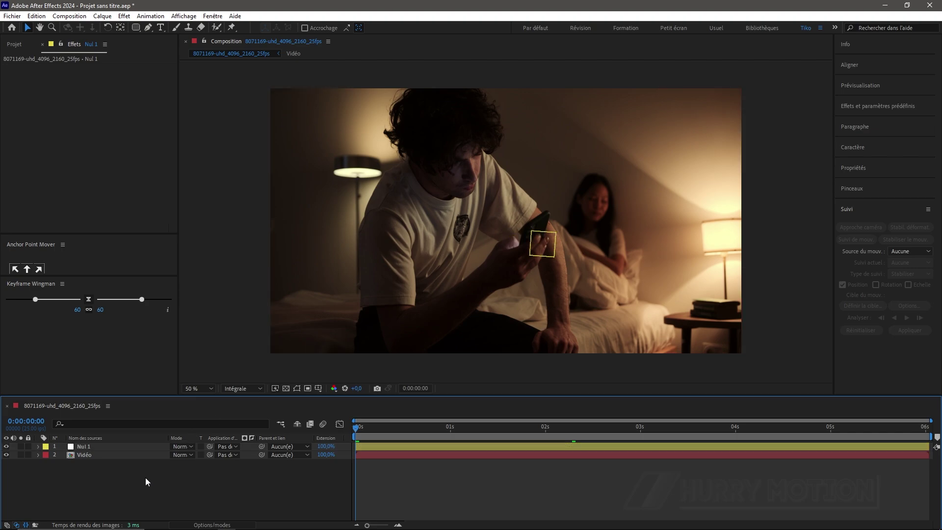
key("ctrl+y")
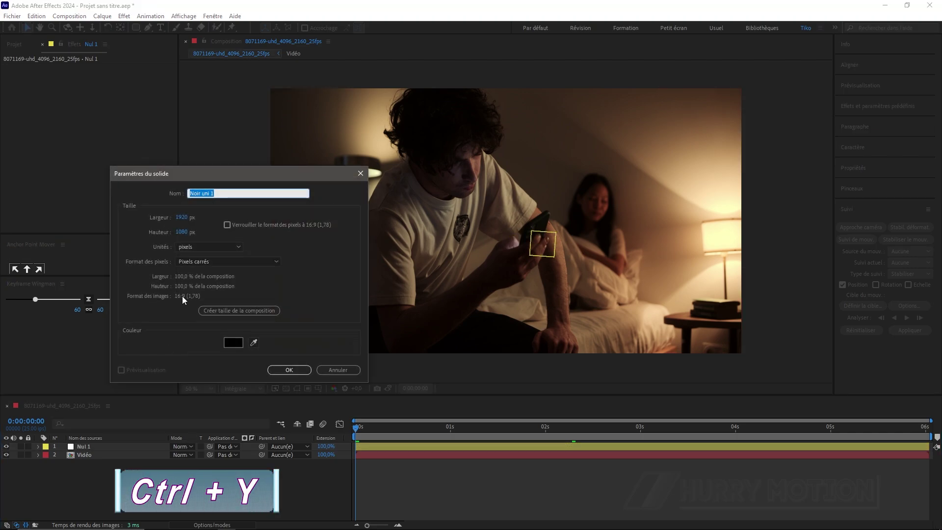
type("Source")
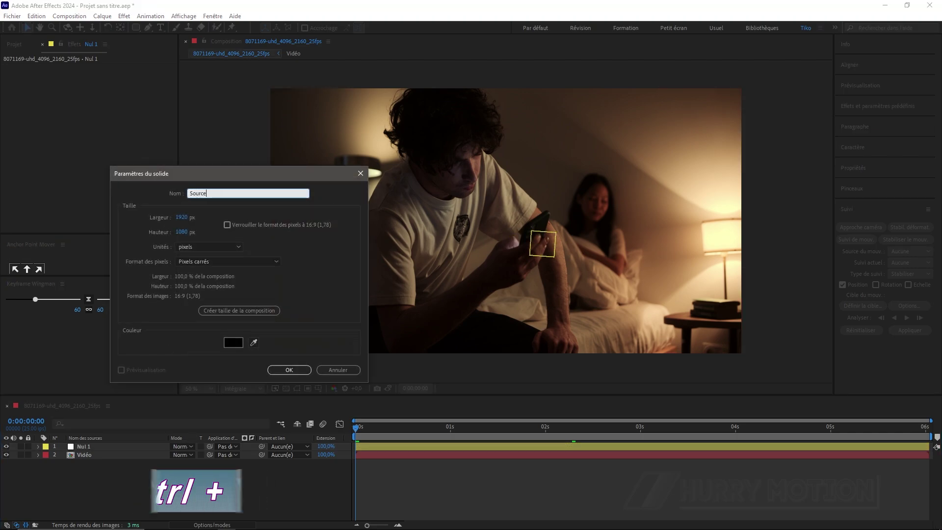
type(" lumière")
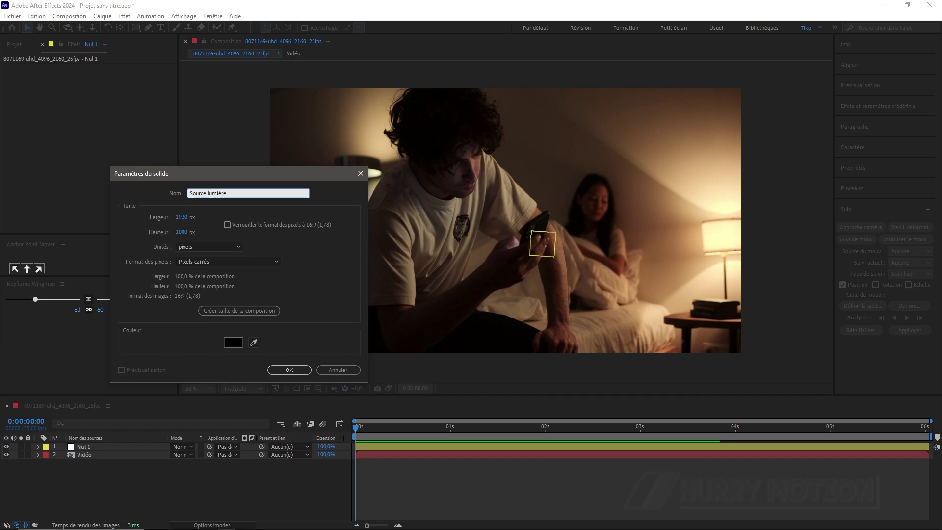
left_click(294, 372)
- Apply Bruit fractal to Source lumière with Contraste 212, Luminosité 12 and Echelle 23
key("ctrl+space")
left_click(72, 205)
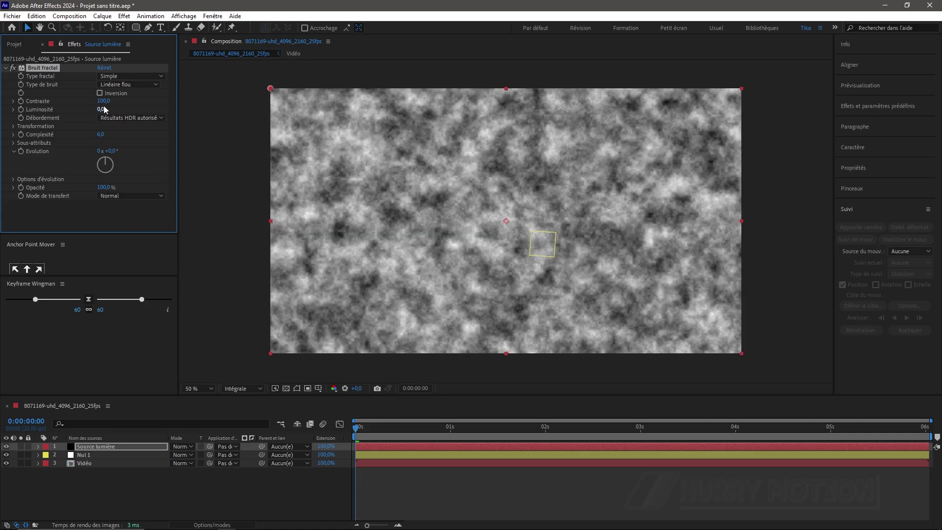
left_click_drag(105, 101, 126, 101)
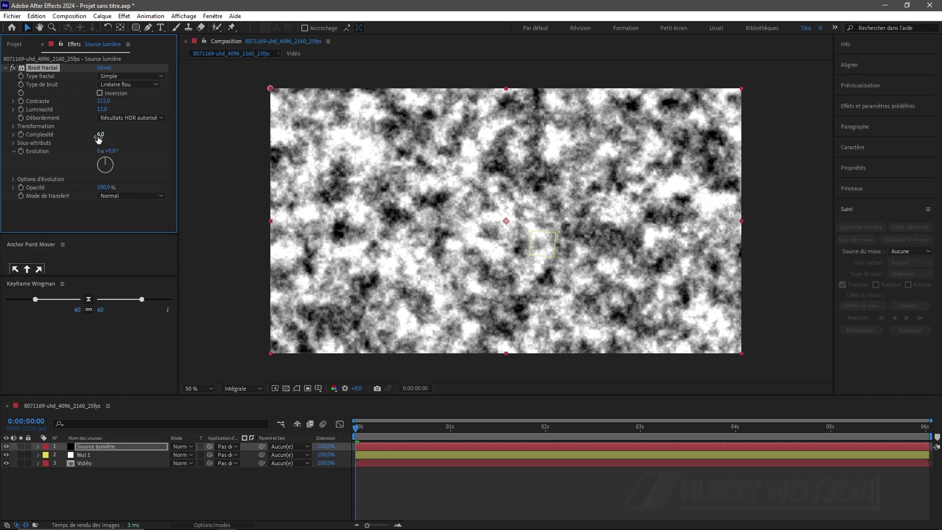
left_click(14, 127)
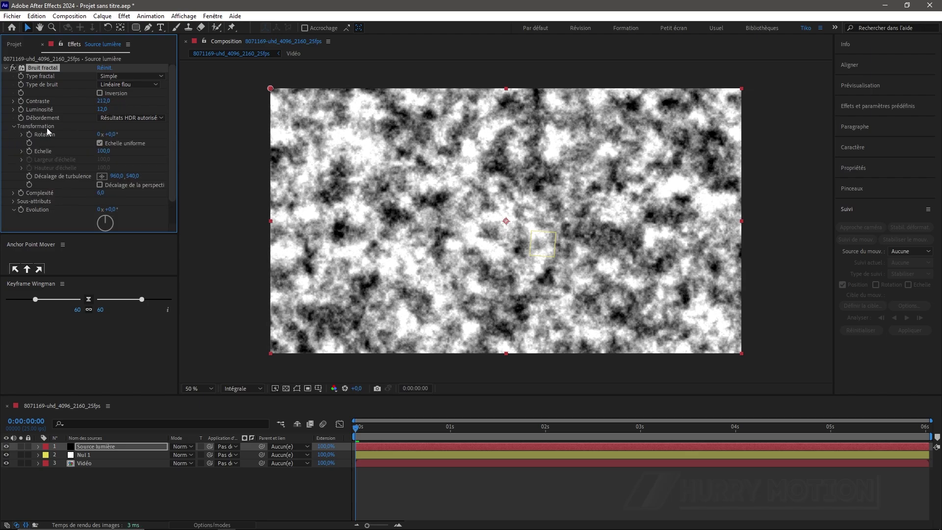
left_click_drag(108, 151, 65, 152)
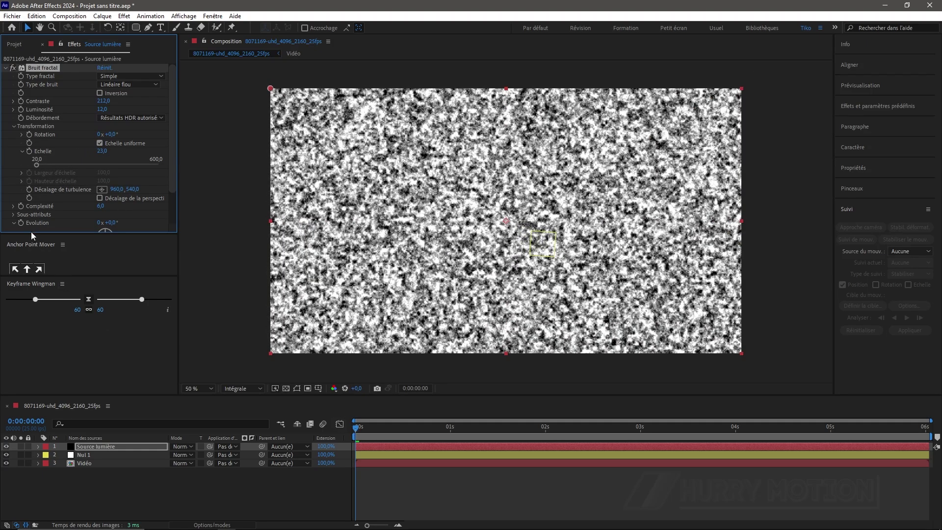
- Animate the Bruit fractal Evolution from 0 at the first frame to 2 full turns at 0:00:06:00
left_click_drag(357, 428, 925, 428)
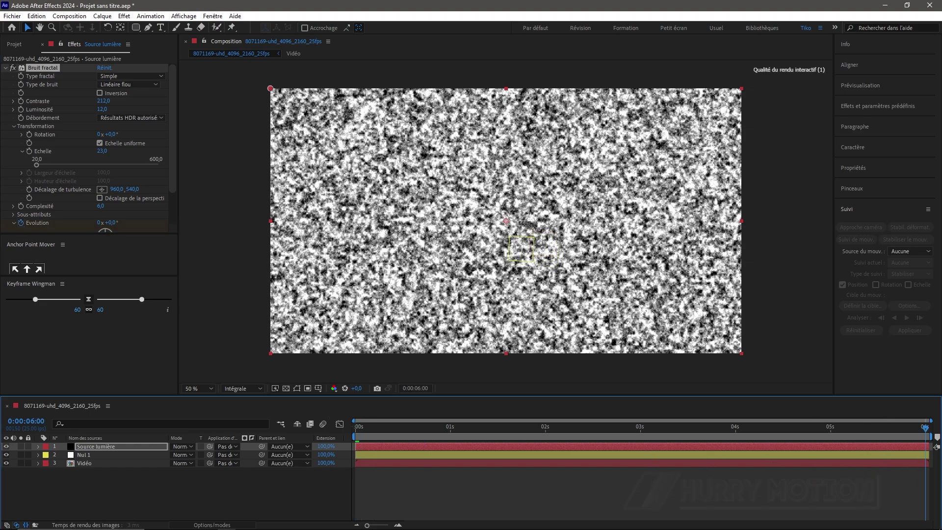
left_click(99, 222)
type("2")
key("Return")
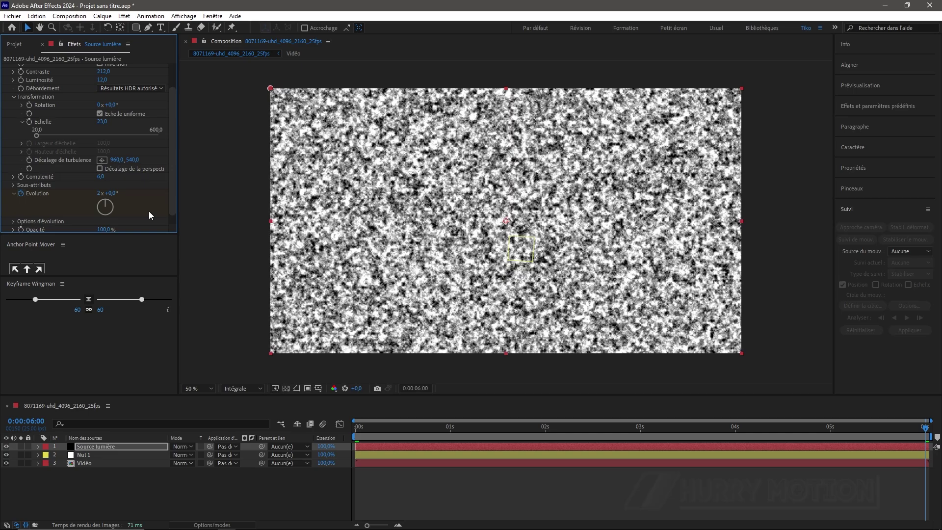
scroll(149, 211, "down", 3)
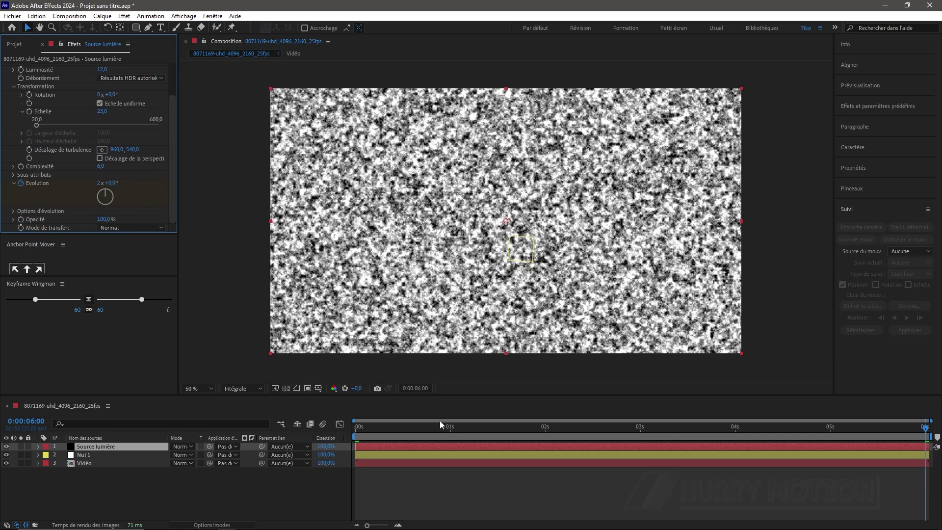
- Preview the animated noise along the timeline and return to the first frame
left_click(926, 430)
key("space")
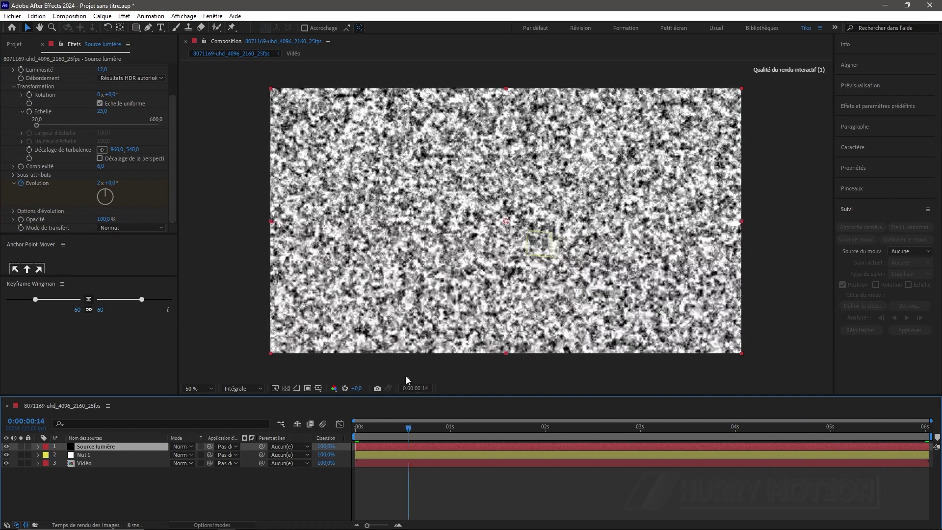
left_click_drag(749, 397, 497, 383)
scroll(492, 298, "up", 2)
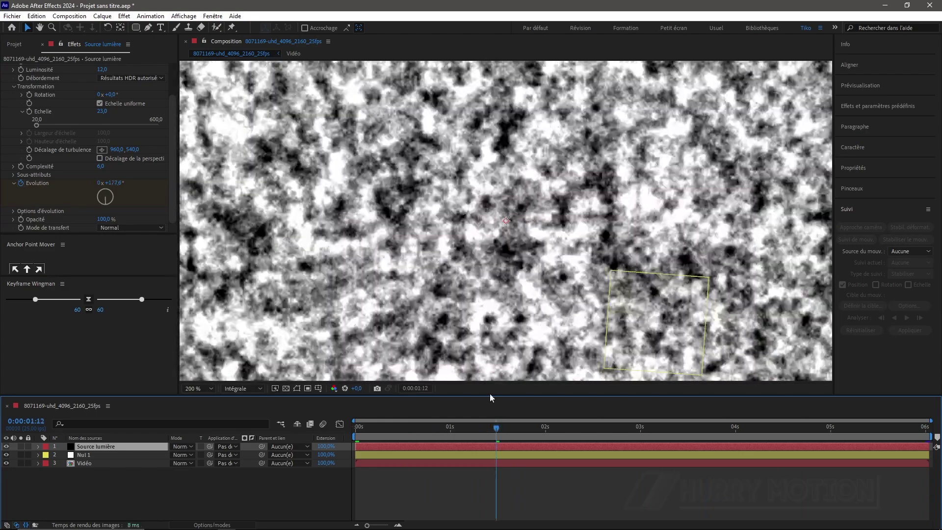
left_click_drag(497, 429, 527, 420)
key("Home")
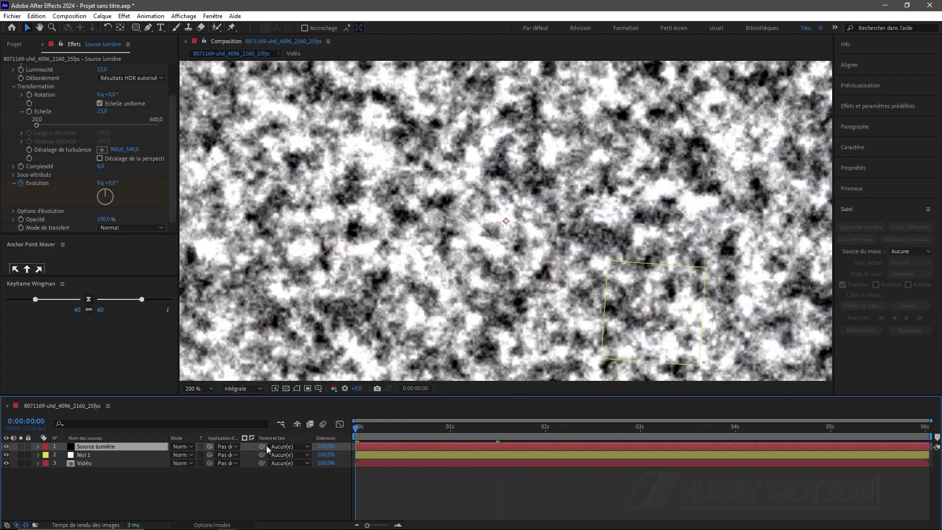
- Hide Source lumière and draw a closed Pen mask on it, running along the phone's screen edge and curving outward over the sleeve and thumb
left_click(6, 446)
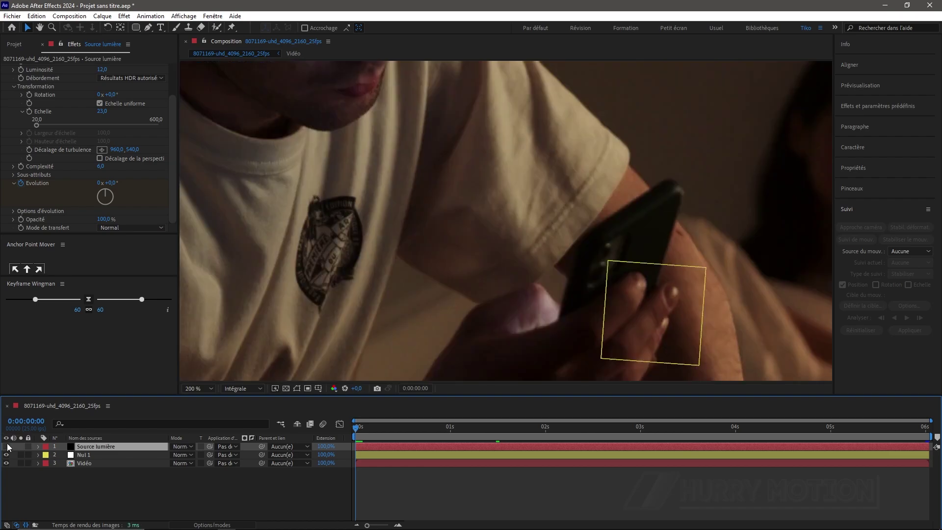
scroll(438, 269, "down", 1)
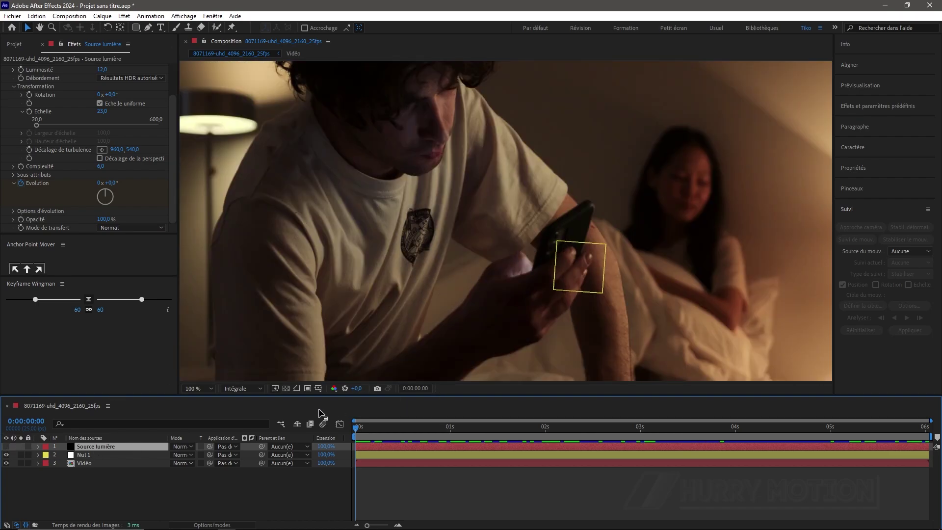
left_click(148, 28)
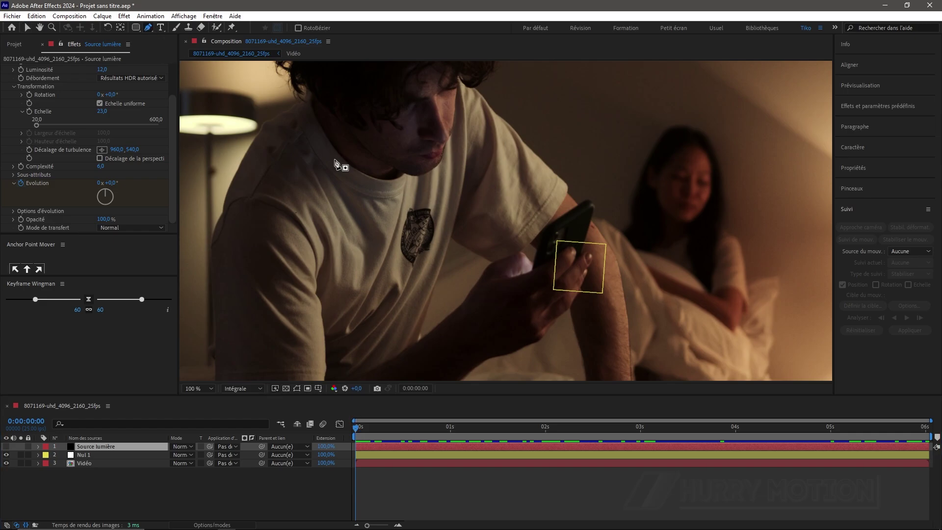
left_click(531, 272)
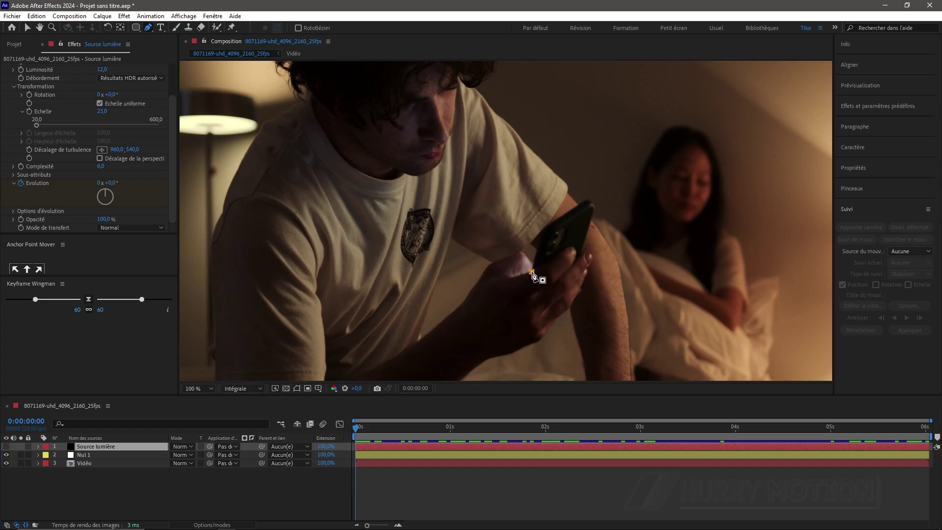
left_click(507, 274)
left_click(502, 265)
left_click(497, 258)
left_click_drag(514, 215, 527, 201)
left_click_drag(578, 184, 589, 185)
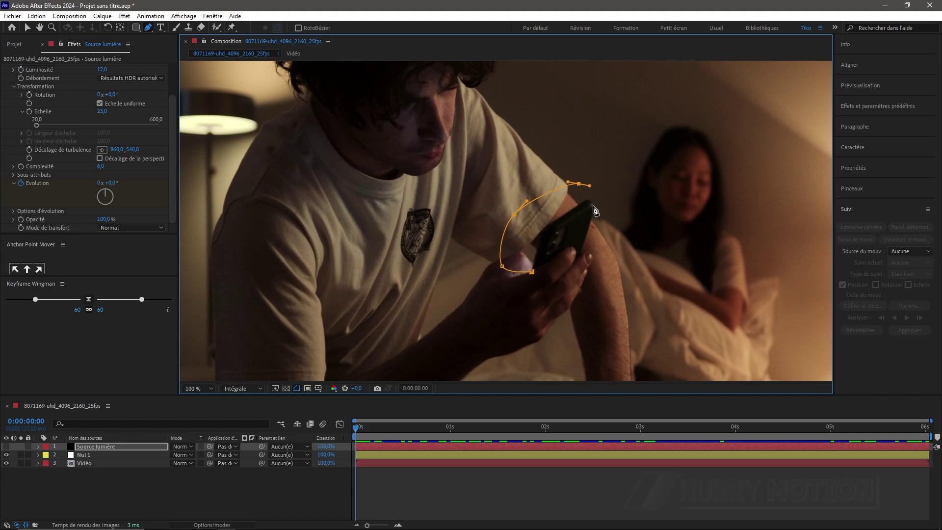
left_click(592, 206)
left_click(550, 233)
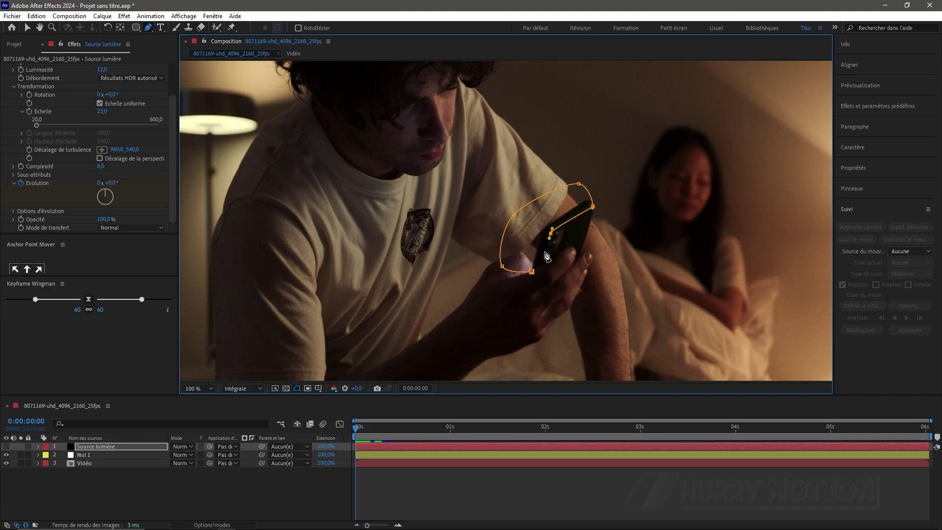
left_click(541, 259)
left_click(532, 272)
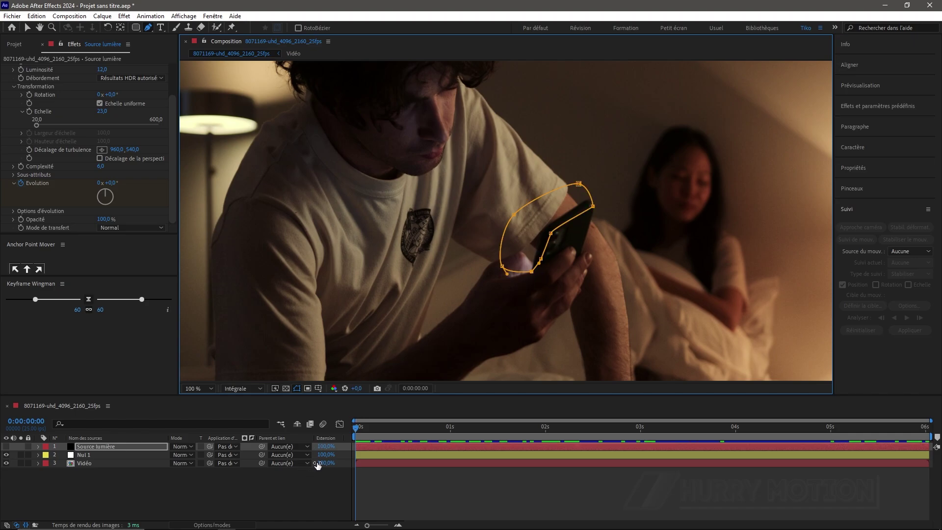
- Parent the Source lumière layer to Nul 1 and make the masked noise visible again
left_click(261, 447)
left_click_drag(260, 447, 130, 456)
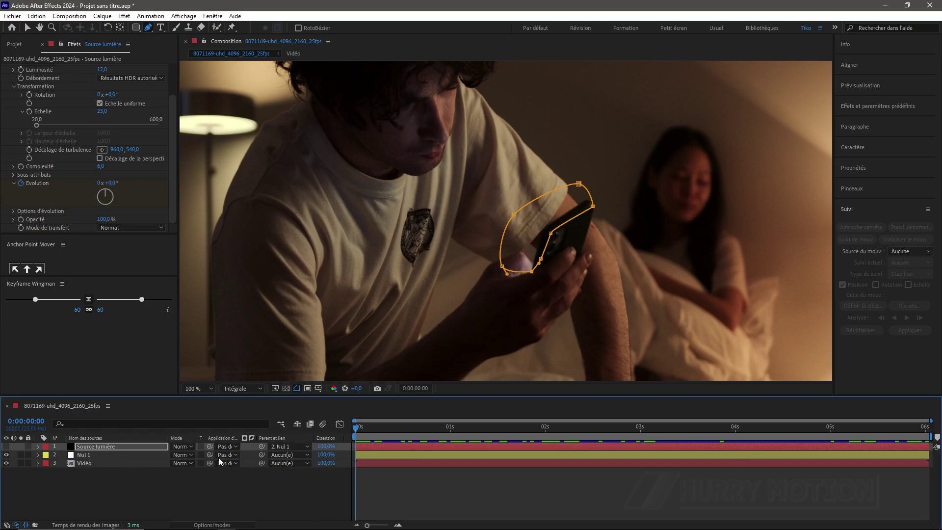
left_click_drag(357, 427, 331, 437)
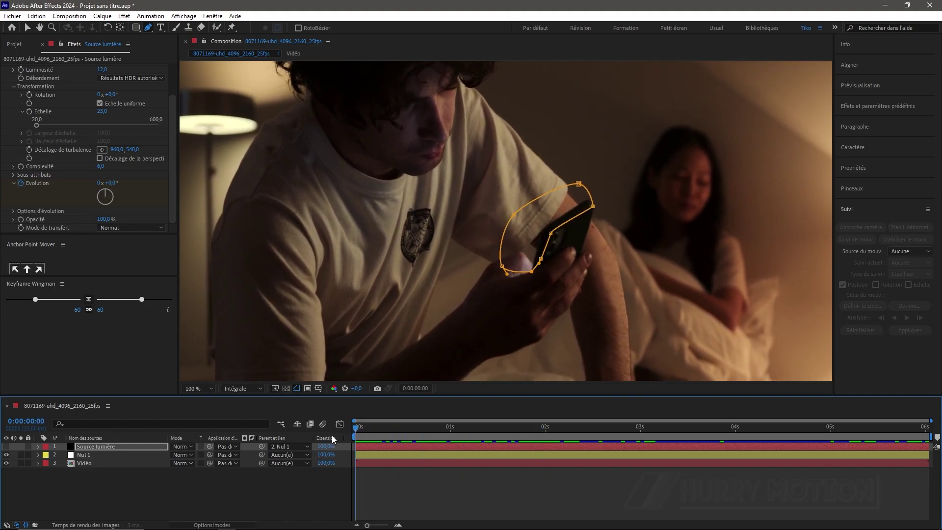
left_click(6, 447)
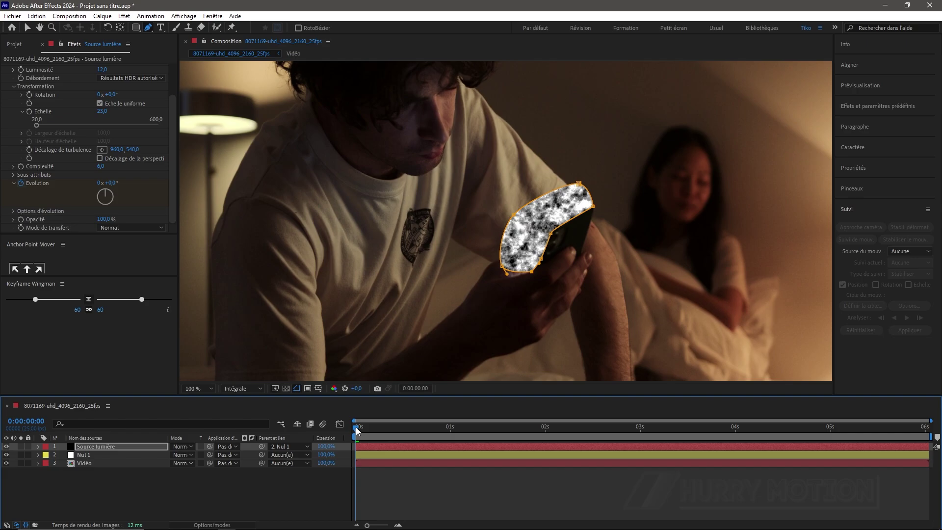
mouse_move(355, 427)
left_mouse_down()
mouse_move(714, 449)
mouse_move(356, 425)
left_mouse_up()
- Collapse the Bruit fractal settings and apply CC Radial Fast Blur to the Source lumière layer
left_click(27, 28)
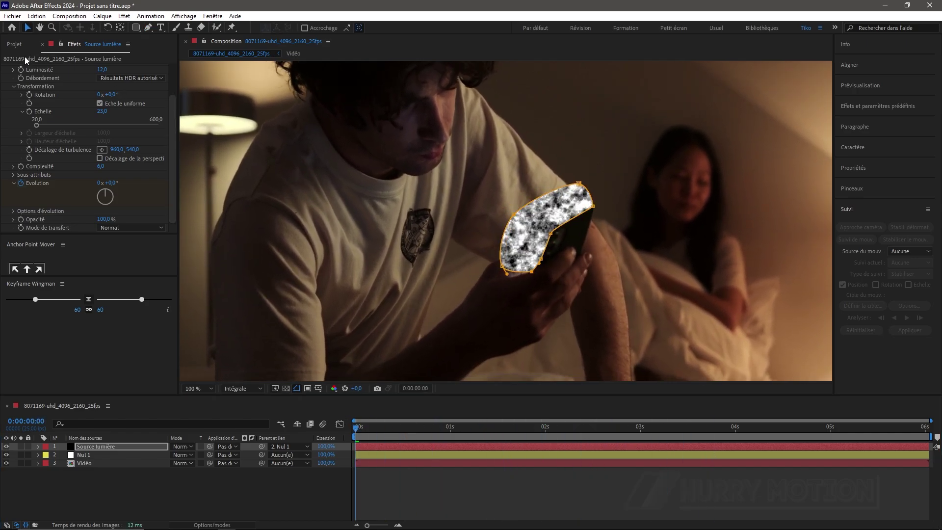
scroll(19, 74, "up", 2)
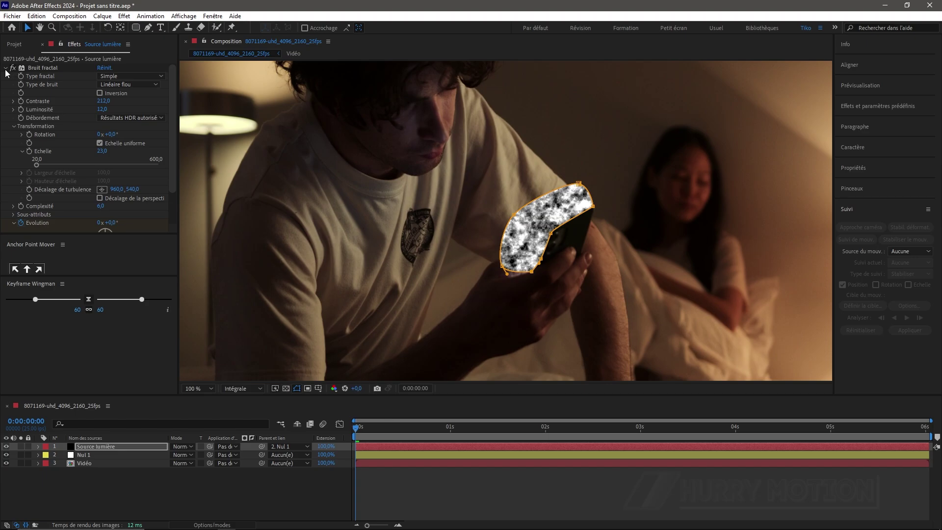
left_click(5, 68)
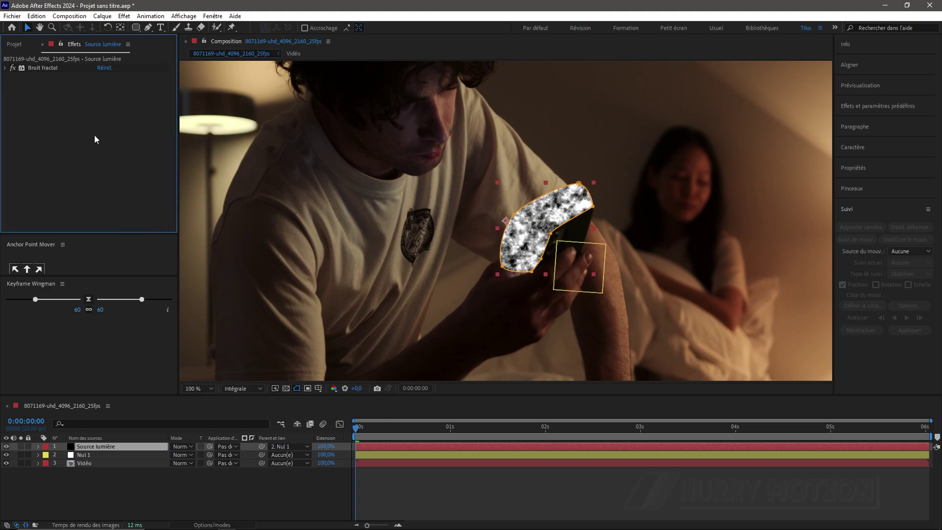
key("ctrl+space")
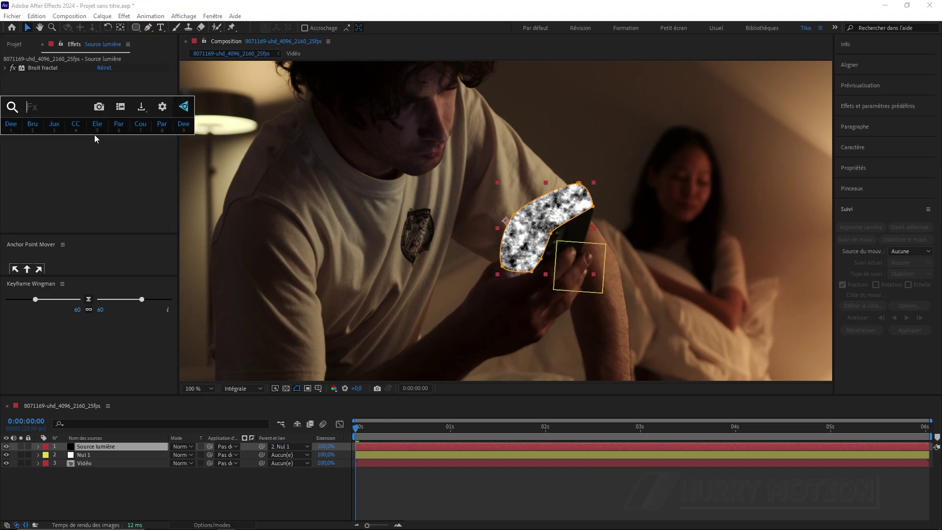
type("cc r")
left_click(96, 146)
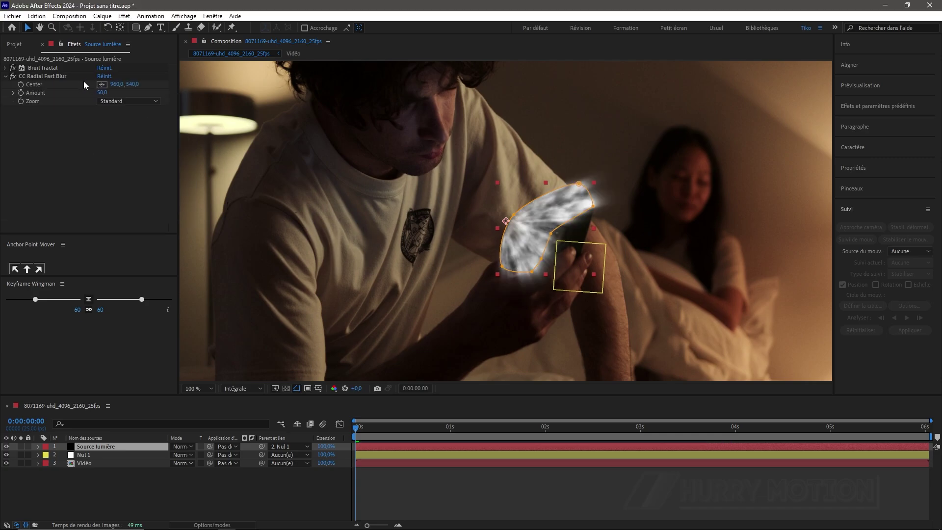
- Move the CC Radial Fast Blur center behind the phone to 1165, 692 and raise the Amount to 94
left_click(34, 85)
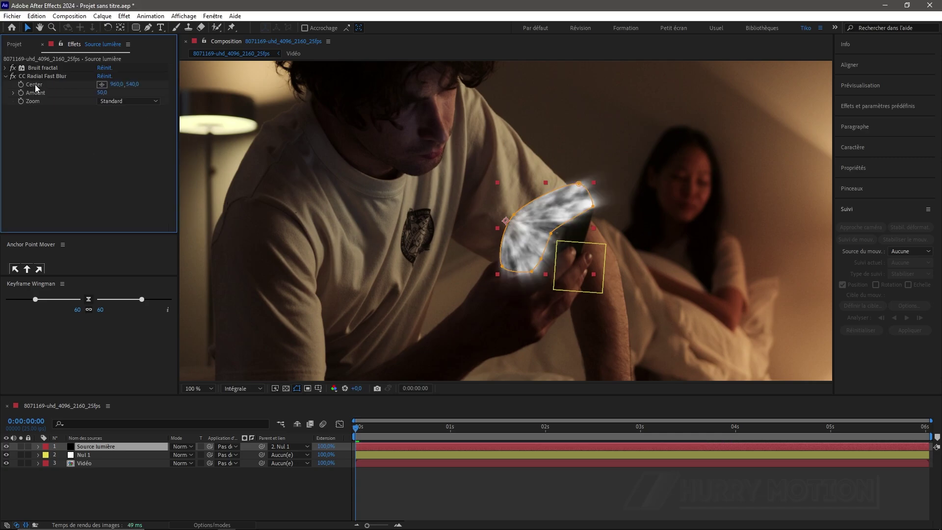
left_click_drag(133, 84, 229, 131)
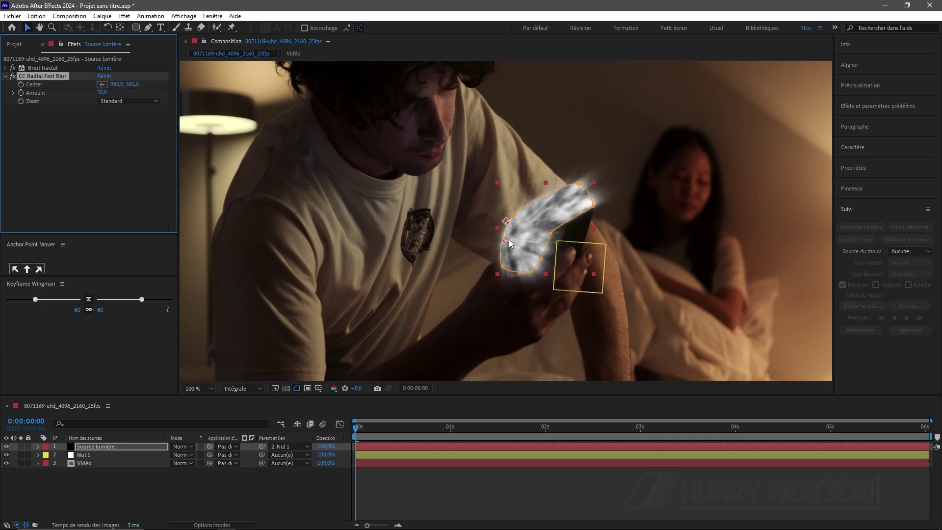
left_click_drag(508, 239, 604, 296)
left_click(297, 388)
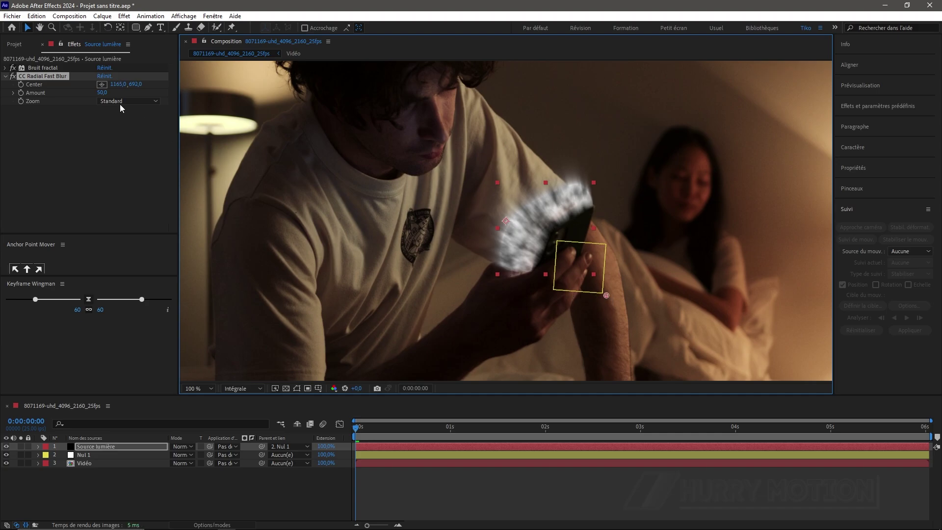
left_click_drag(103, 92, 129, 101)
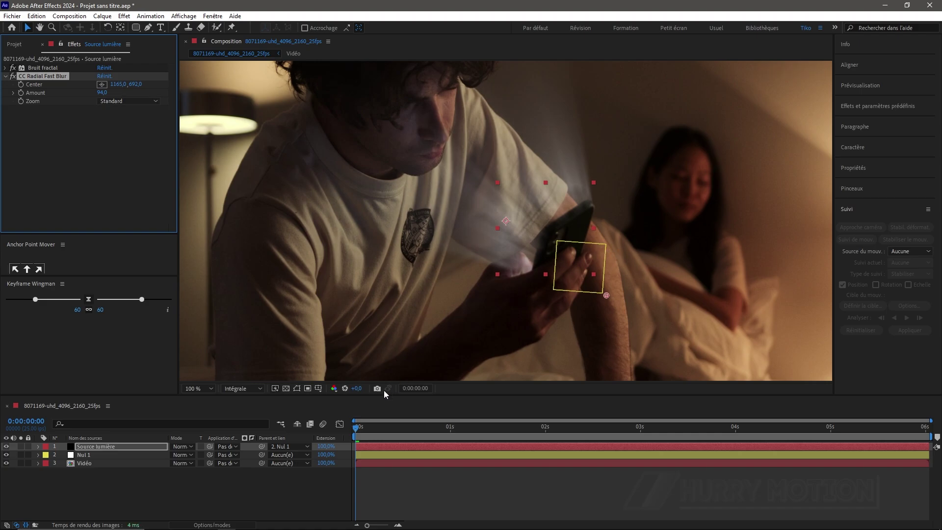
- Go to the 1-second frame and refine the CC Radial Fast Blur center to 1205, 717
left_click_drag(361, 430, 449, 448)
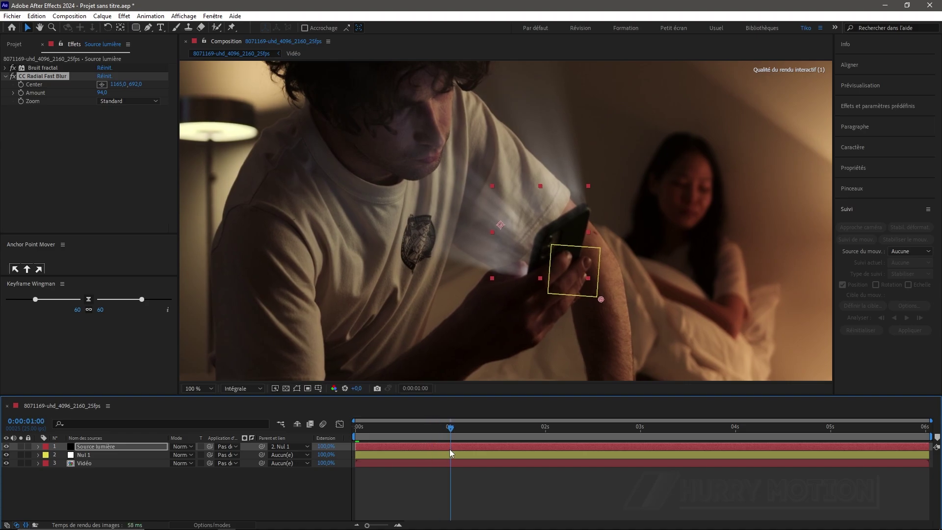
left_click_drag(601, 299, 609, 302)
key("comma")
key("comma")
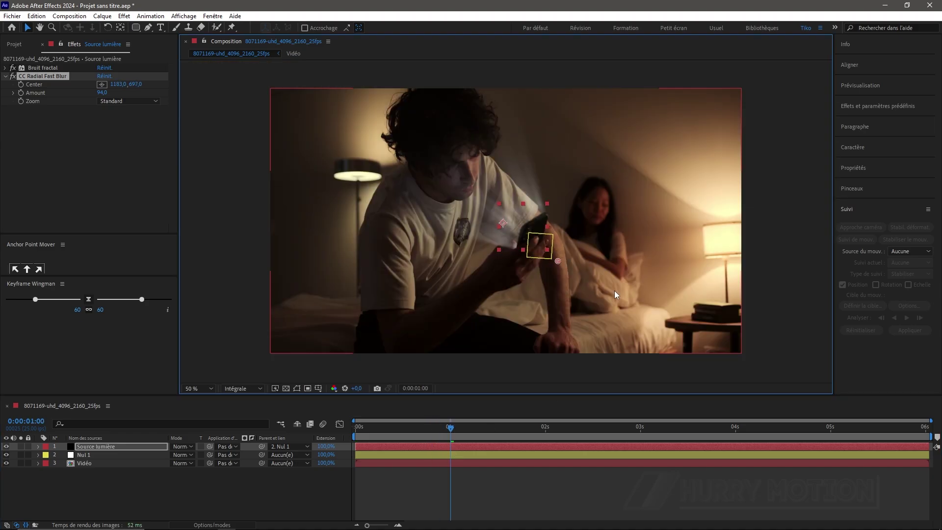
left_click_drag(557, 262, 556, 264)
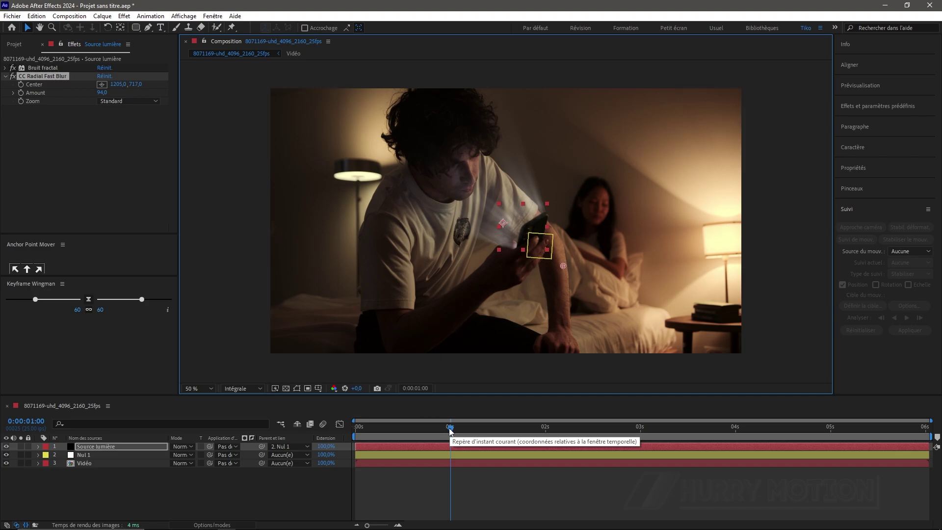
- Keyframe the Bruit fractal Luminosité at 40 on the 1-second frame and at -88 on the first frame
left_click(6, 68)
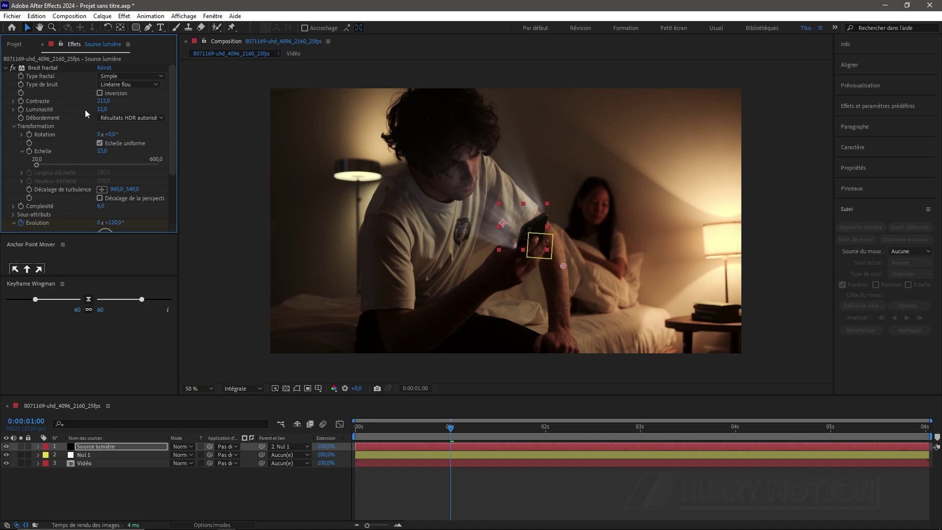
left_click_drag(102, 109, 121, 114)
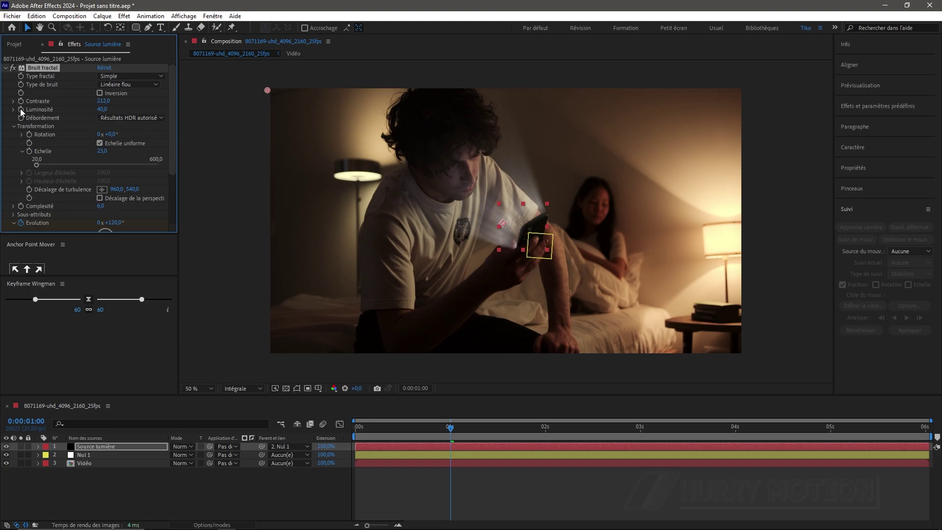
left_click(113, 446)
left_click(22, 109)
key("u")
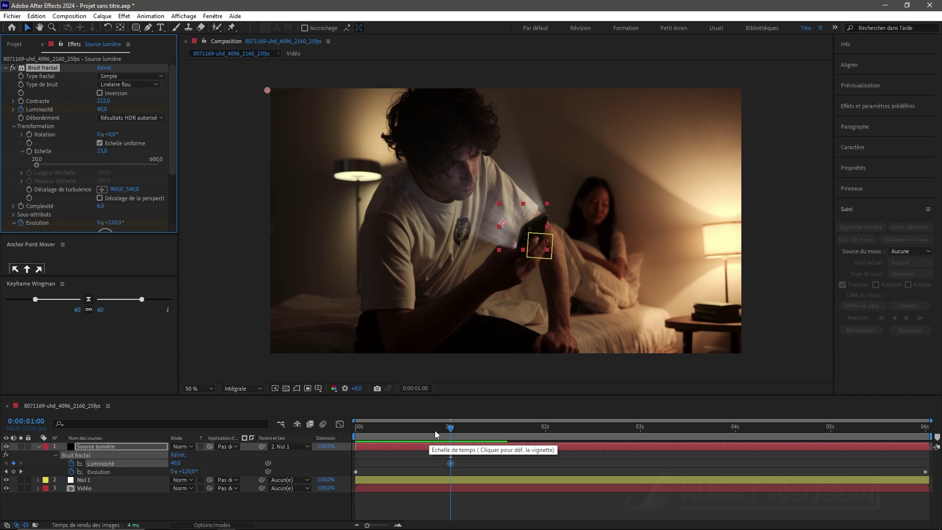
left_click_drag(435, 431, 355, 441)
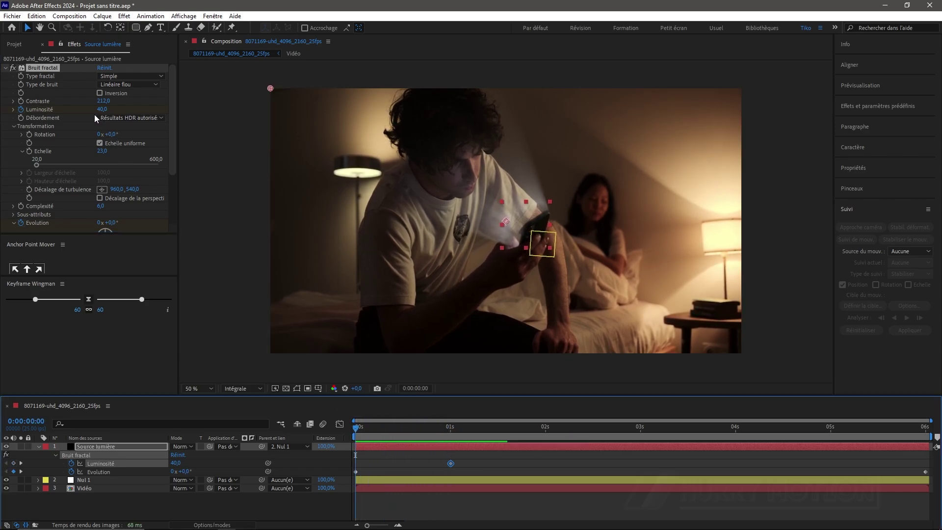
left_click_drag(100, 110, 49, 119)
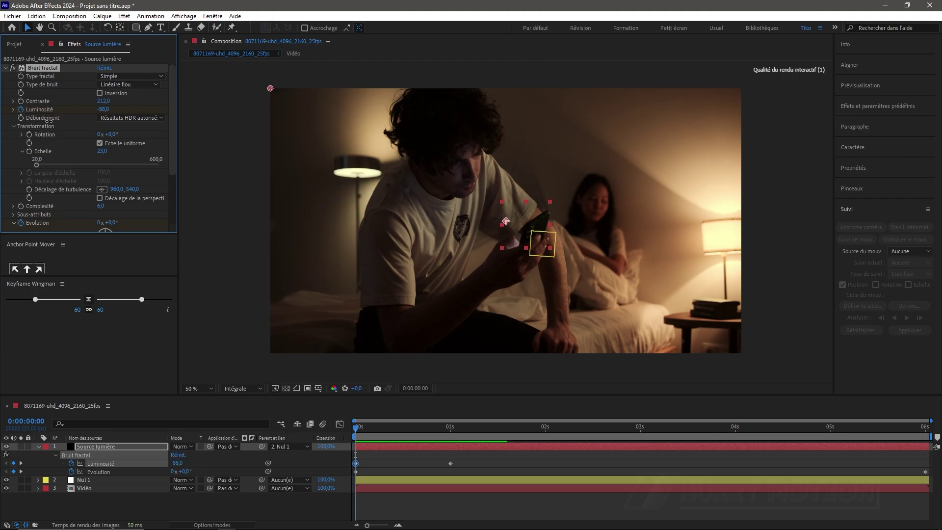
- Set the Source lumière layer to the additive blending mode and preview the light's fade-in
key("period")
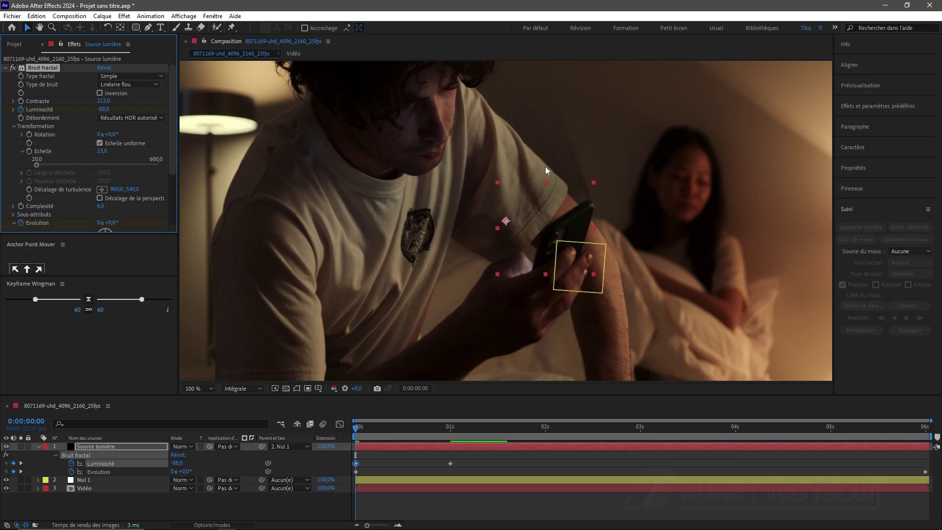
left_click(177, 447)
left_click(221, 118)
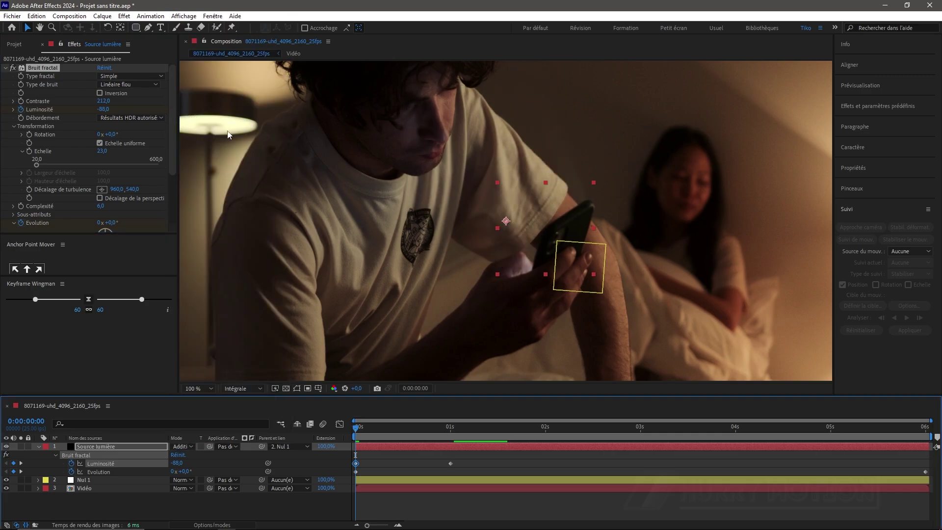
key("comma")
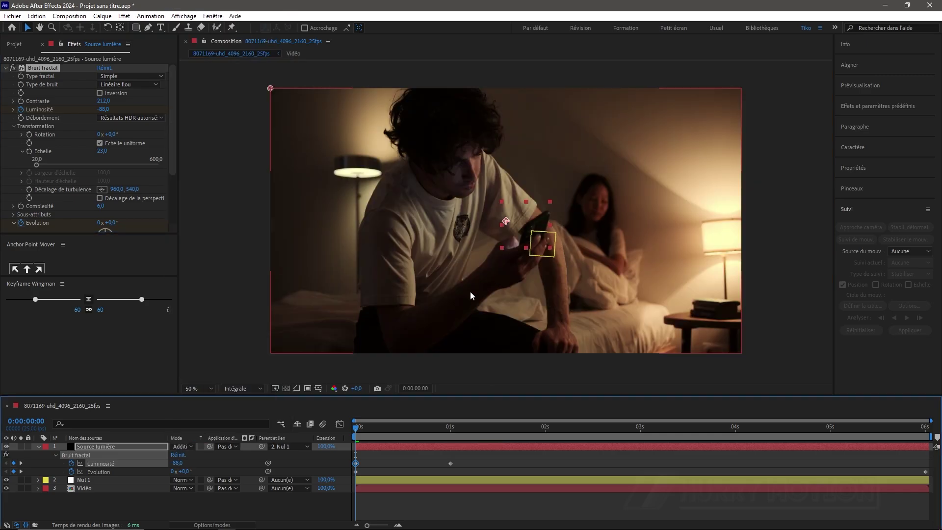
key("space")
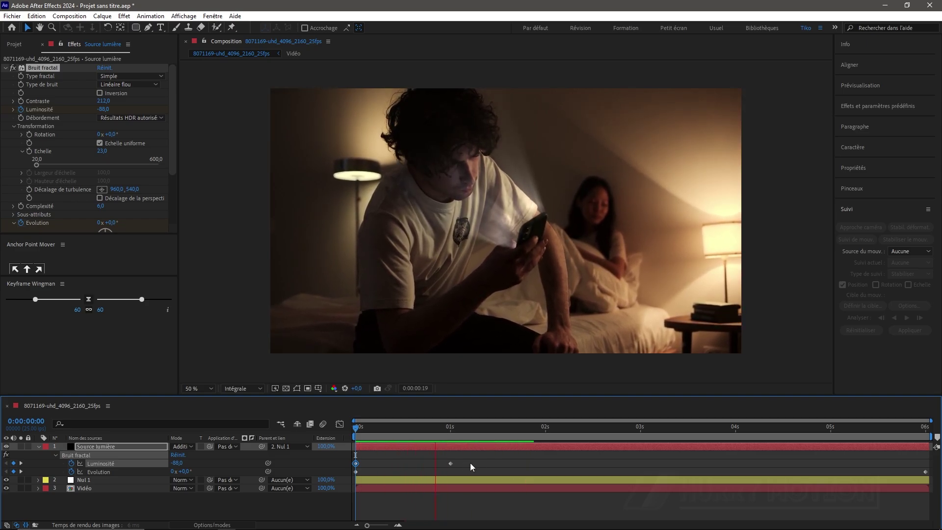
- Apply easy ease to both Luminosité keyframes and play the fade-in from the first frame
left_click_drag(468, 458, 325, 463)
key("F9")
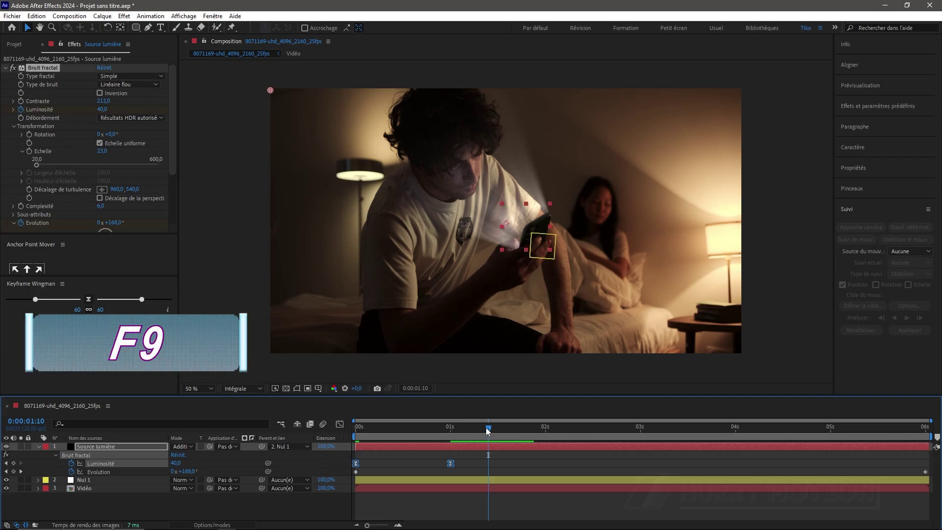
left_click_drag(363, 428, 337, 435)
key("space")
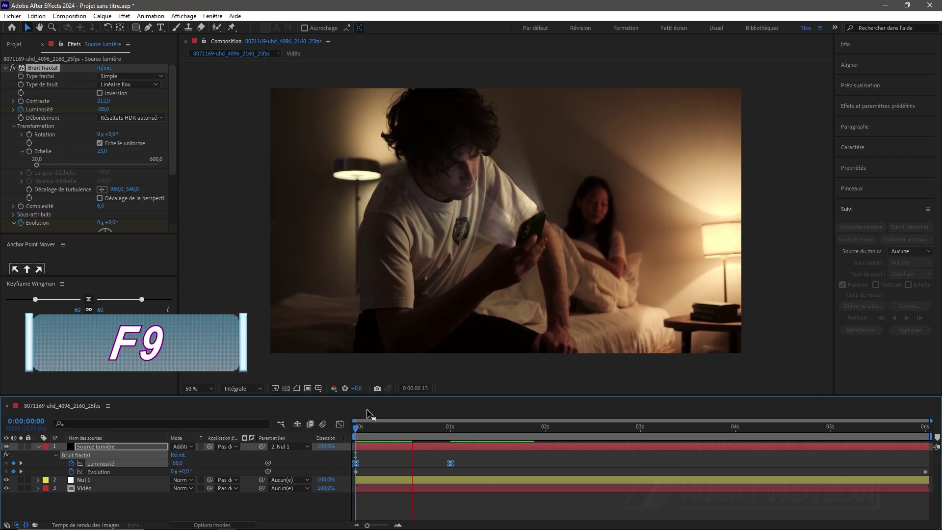
key("space")
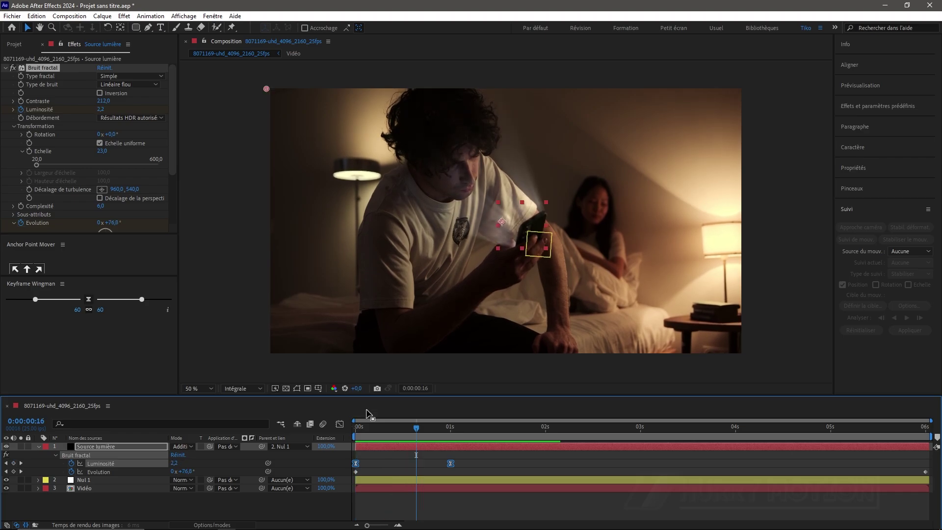
- Collapse both effects of Source lumière, return to the 1-second frame and apply the Volet linéaire effect
left_click(6, 67)
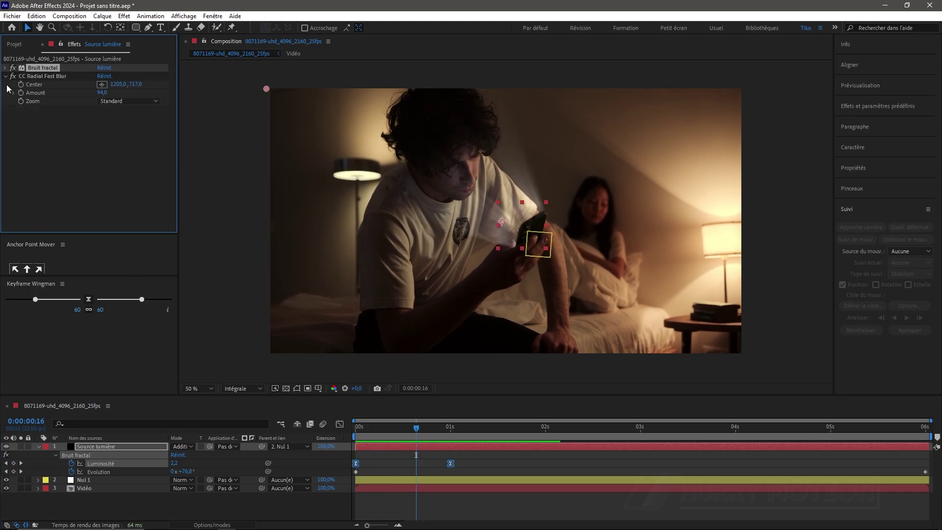
left_click(5, 76)
left_click(84, 140)
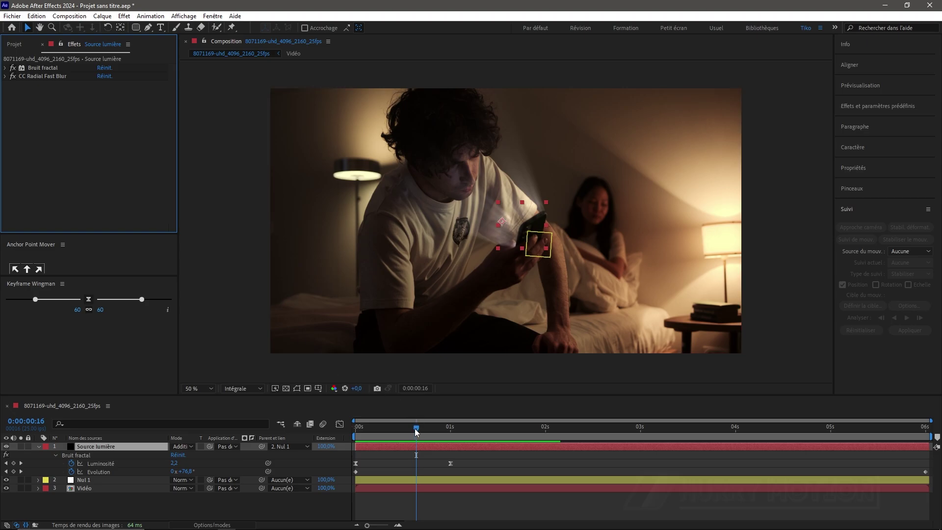
left_click_drag(417, 431, 449, 434)
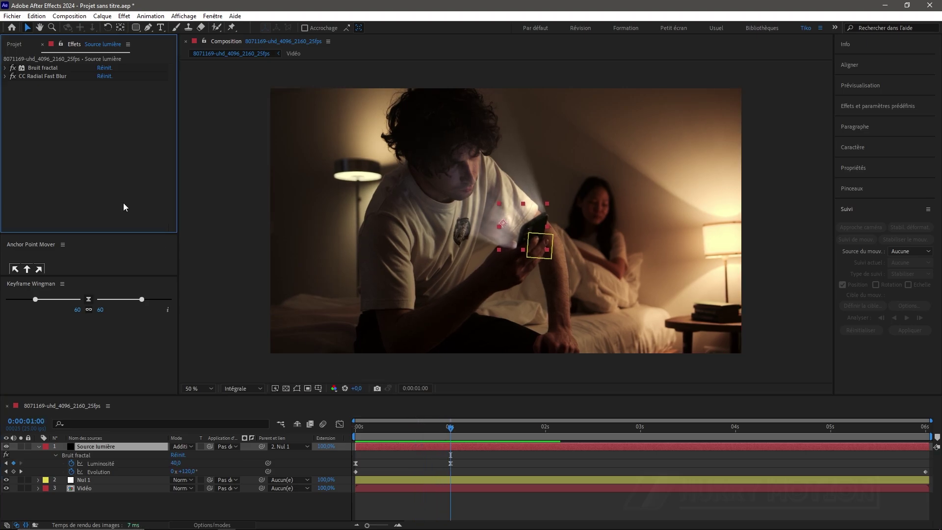
key("ctrl+space")
type("vol")
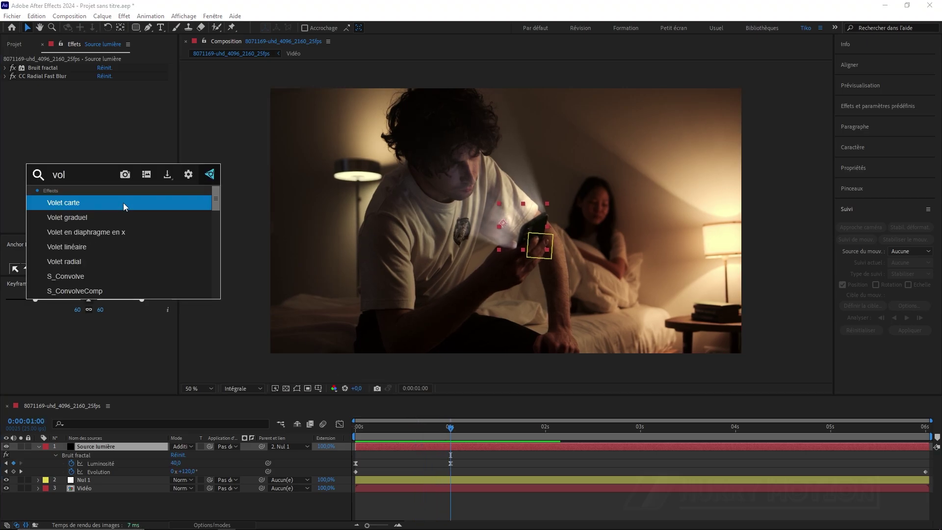
left_click(119, 249)
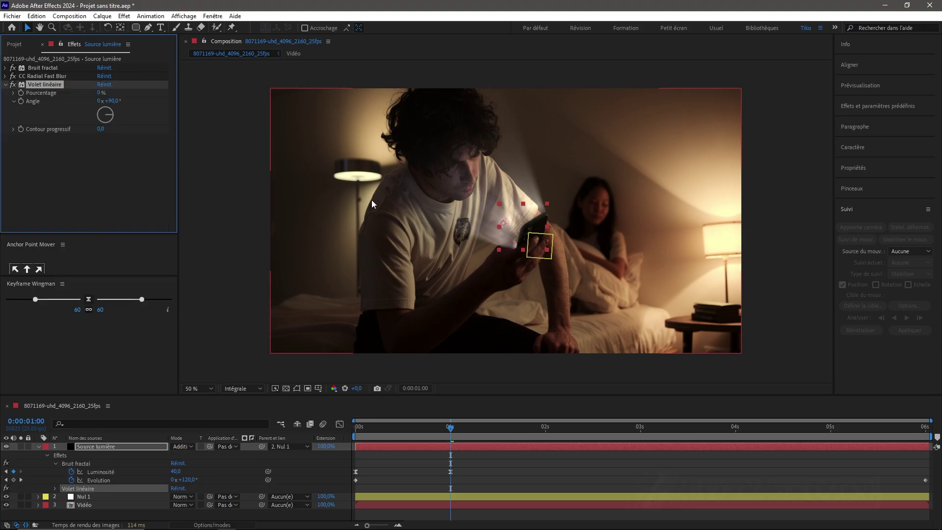
- Set the Volet linéaire to 51% with an angle of 150° and a Contour progressif of 40
key("slash")
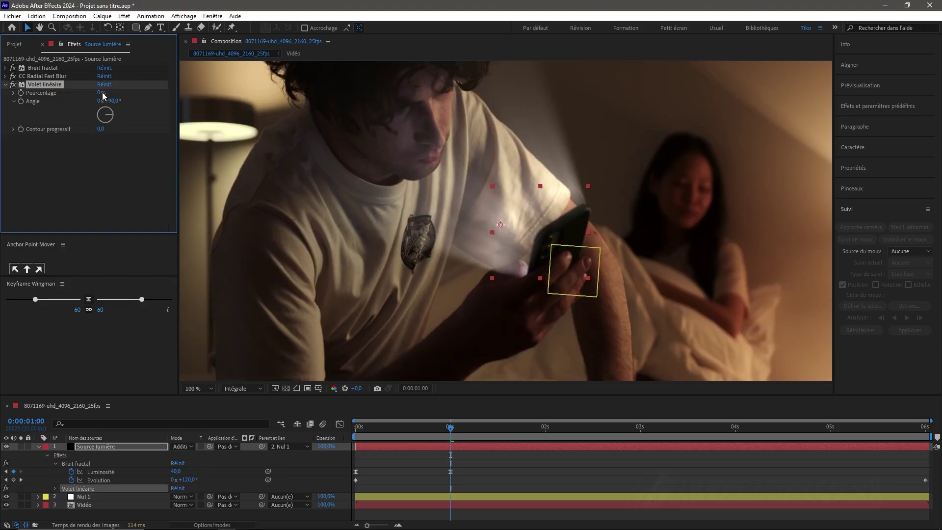
left_click_drag(102, 95, 122, 101)
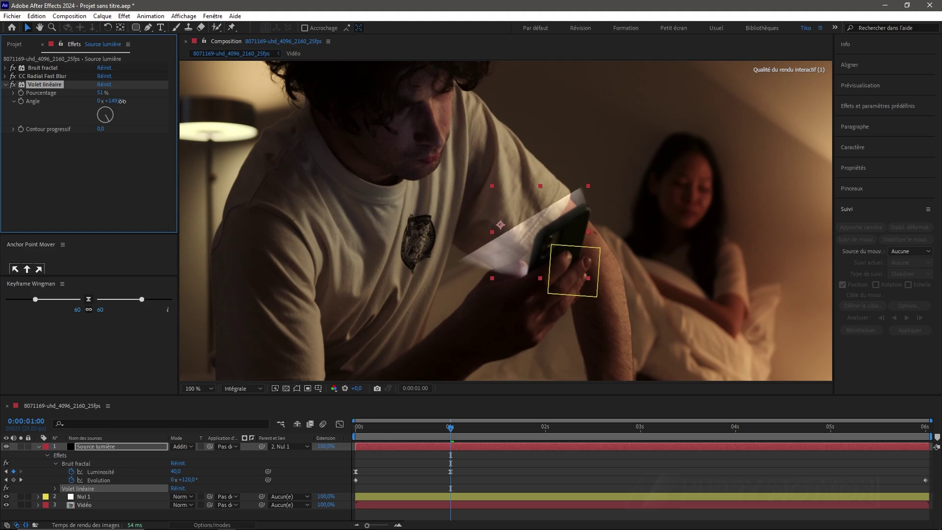
left_click_drag(107, 129, 114, 128)
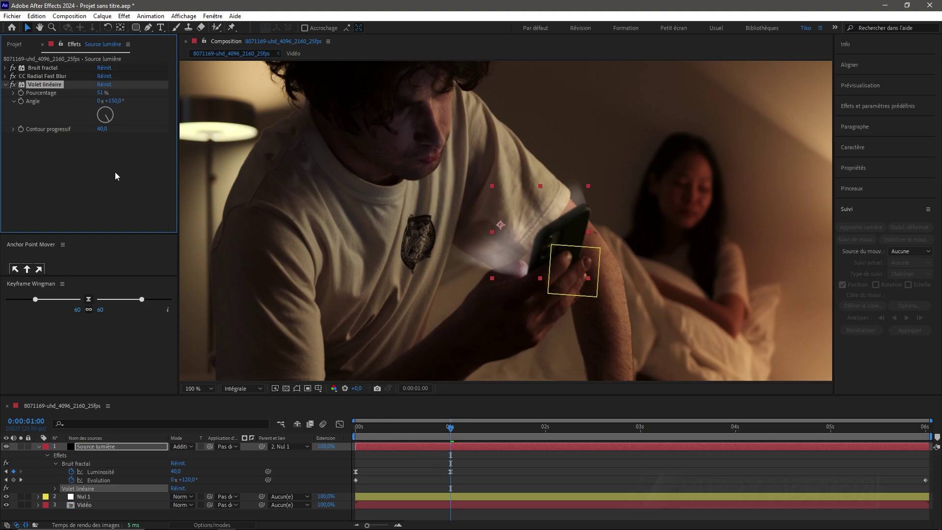
- Keyframe the Volet linéaire Pourcentage at 0% on the 1-second frame and at 60% on frame 12
left_click_drag(100, 93, 37, 95)
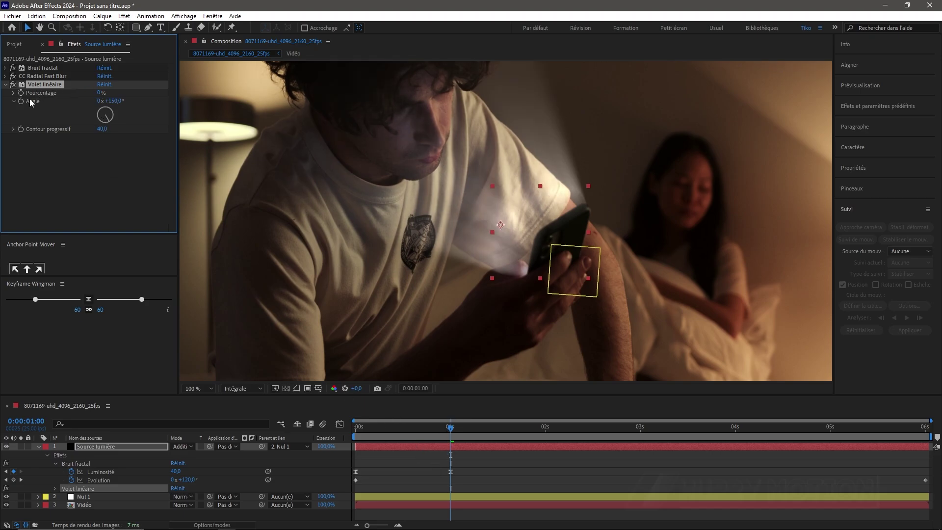
left_click_drag(449, 430, 399, 432)
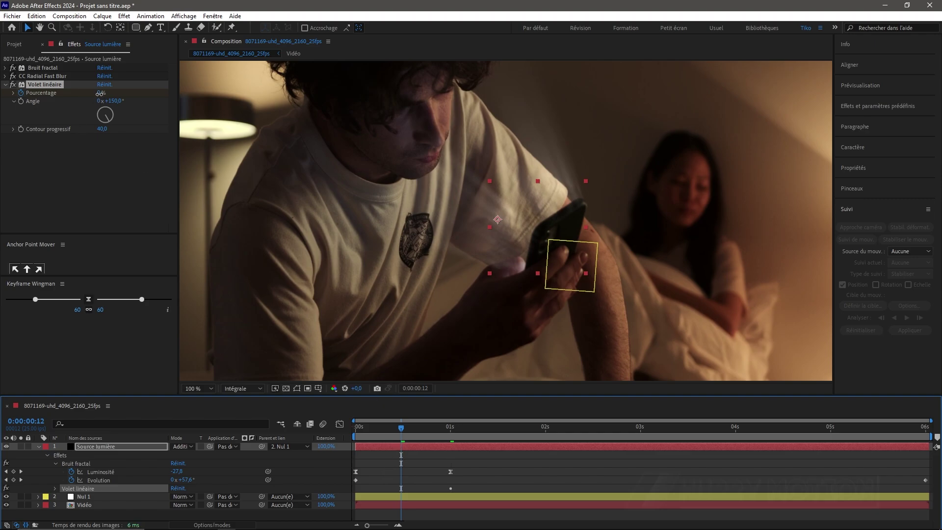
left_click_drag(99, 93, 126, 98)
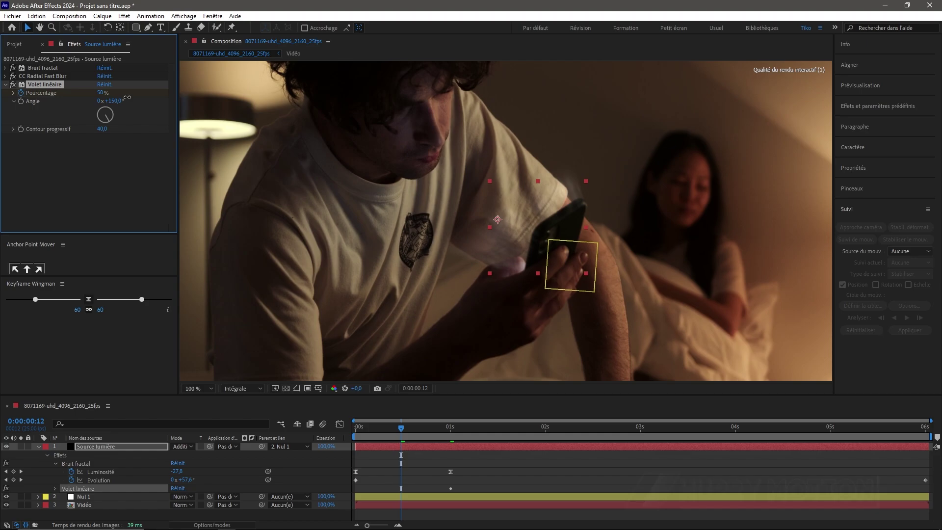
left_click_drag(127, 97, 133, 98)
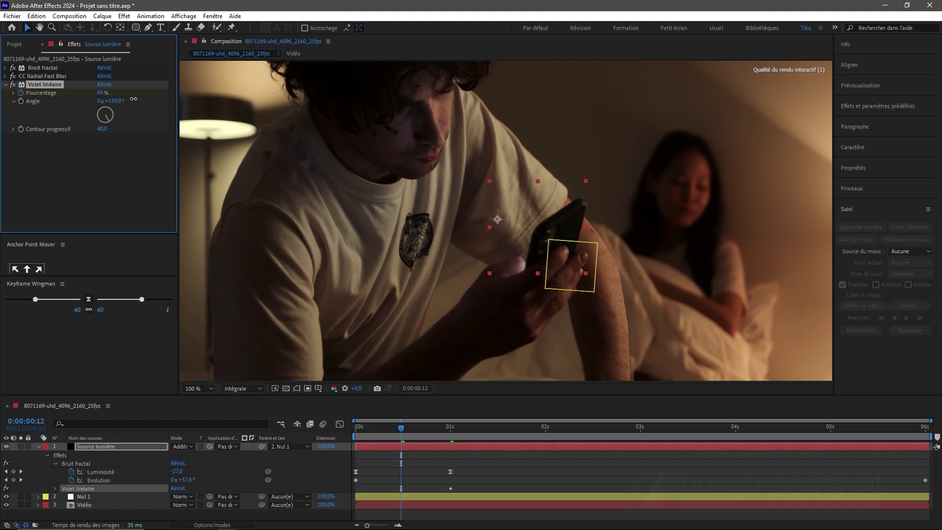
- Apply easy ease to both Volet linéaire Pourcentage keyframes and preview the beam's reveal from frame 7
key("u")
key("u")
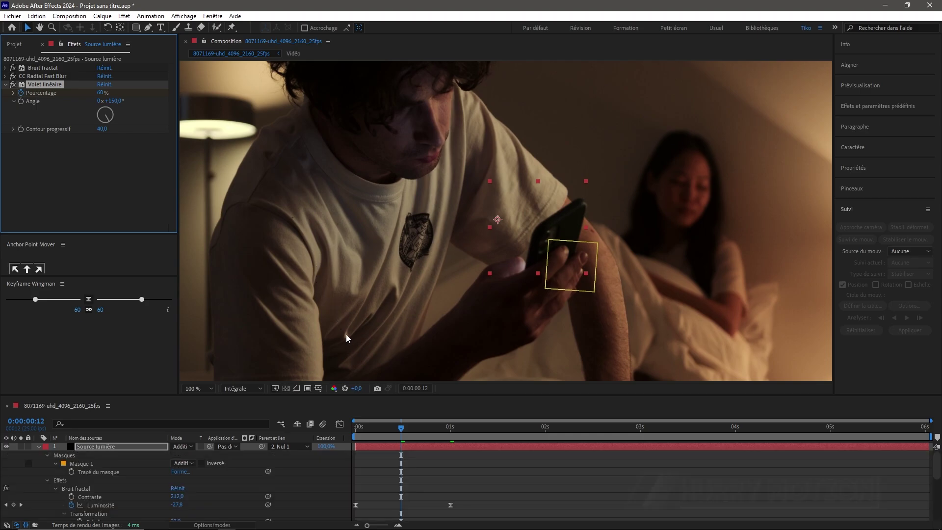
scroll(460, 461, "down", 2)
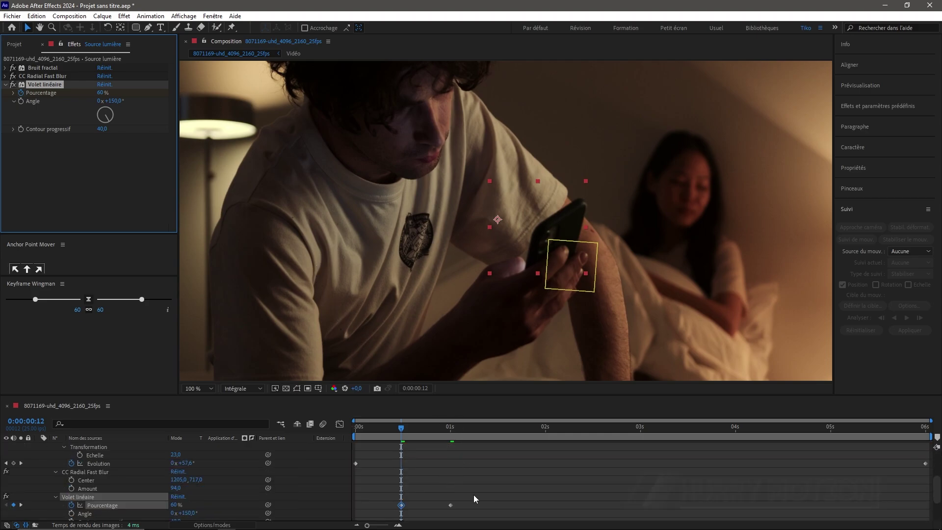
left_click_drag(473, 495, 385, 510)
key("F9")
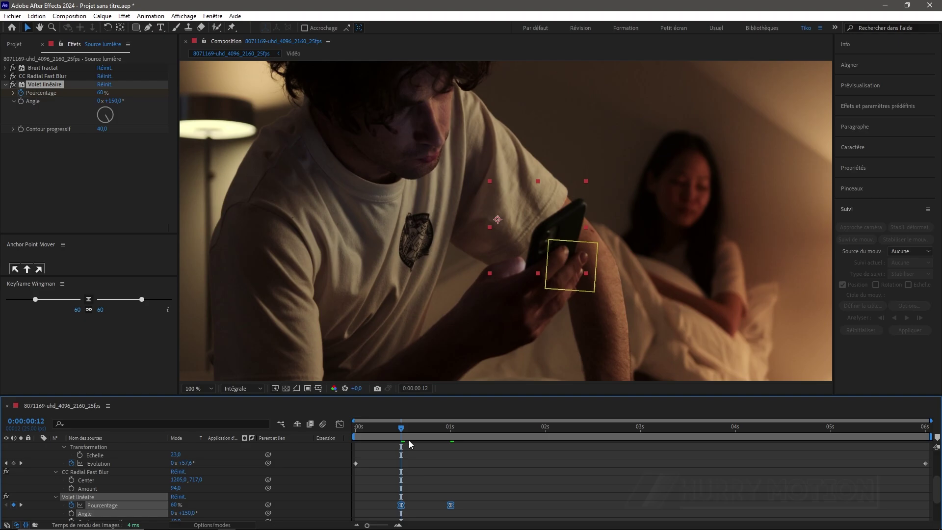
left_click_drag(402, 430, 381, 424)
key("space")
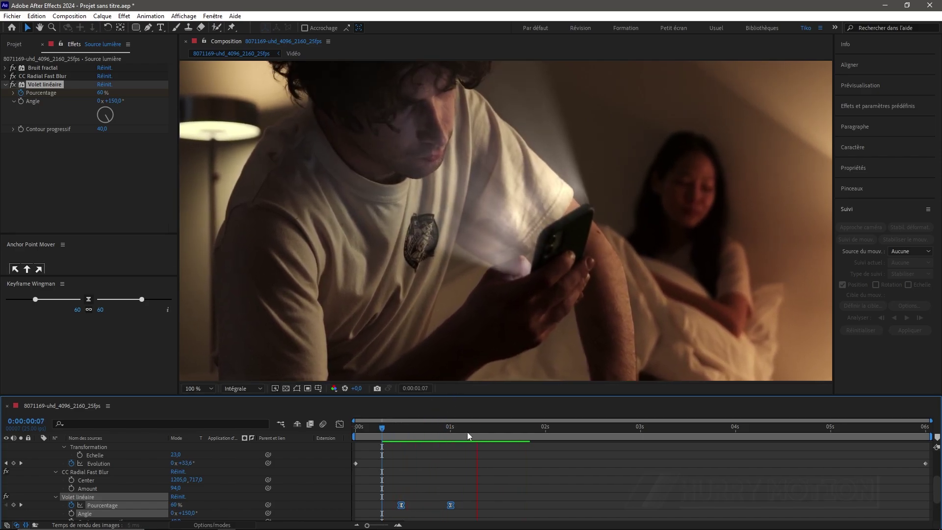
- Stop the preview and adjust the Volet linéaire Pourcentage curve's easing into the last keyframe in the graph editor
key("space")
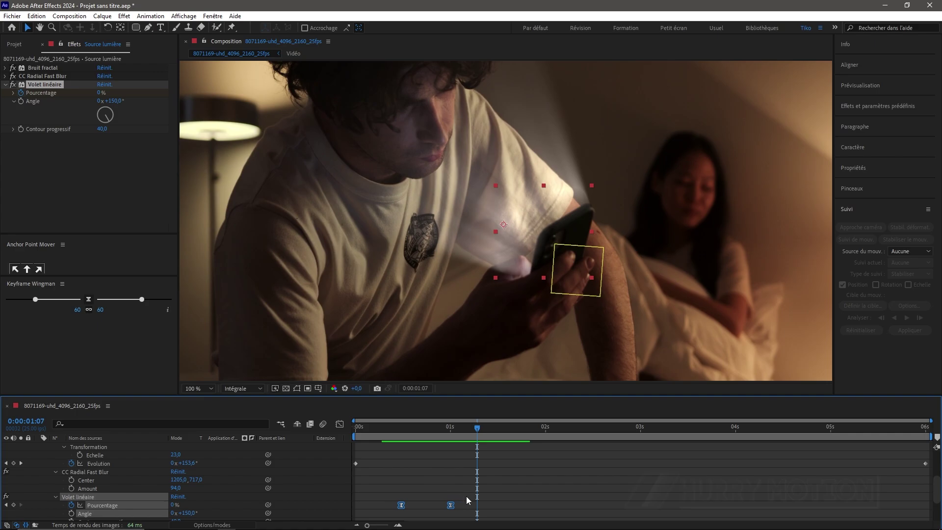
left_click(340, 424)
left_click_drag(455, 459, 420, 449)
left_click(340, 424)
- Increase the incoming ease influence of Bruit fractal's last Luminosité keyframe in the speed graph and preview the beam from the start
scroll(416, 479, "up", 5)
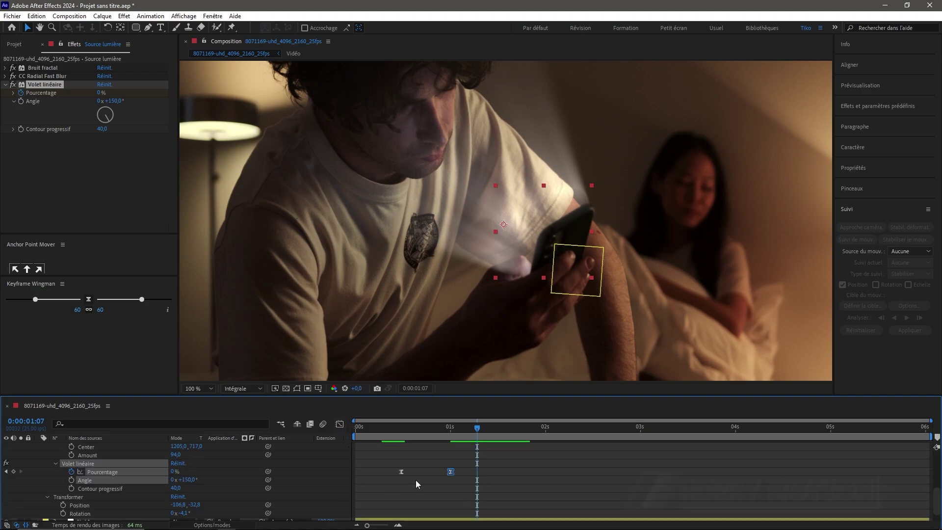
left_click_drag(463, 482, 332, 498)
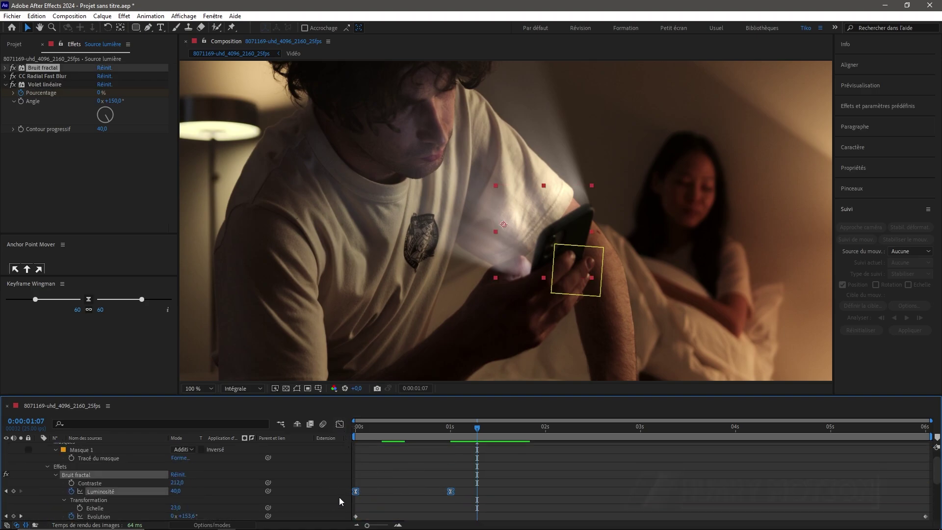
left_click(339, 425)
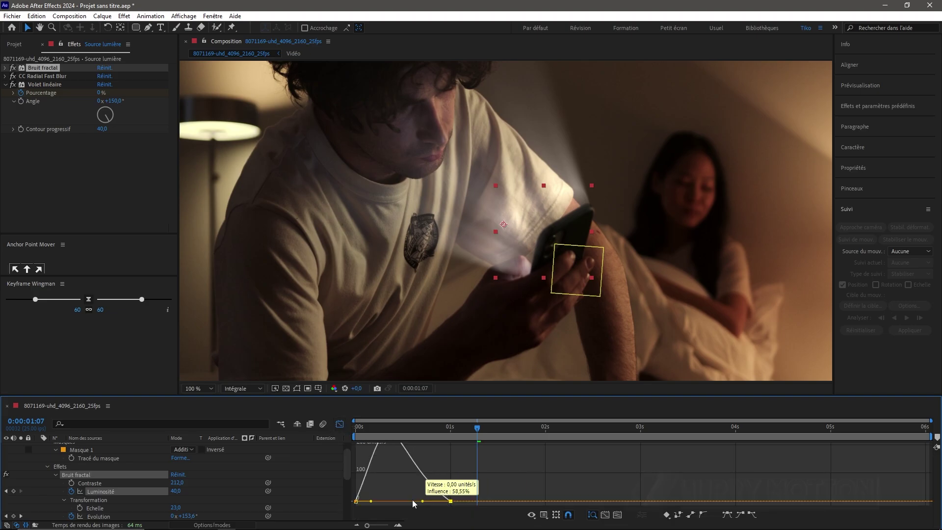
left_click_drag(413, 501, 405, 501)
left_click_drag(478, 428, 321, 439)
key("space")
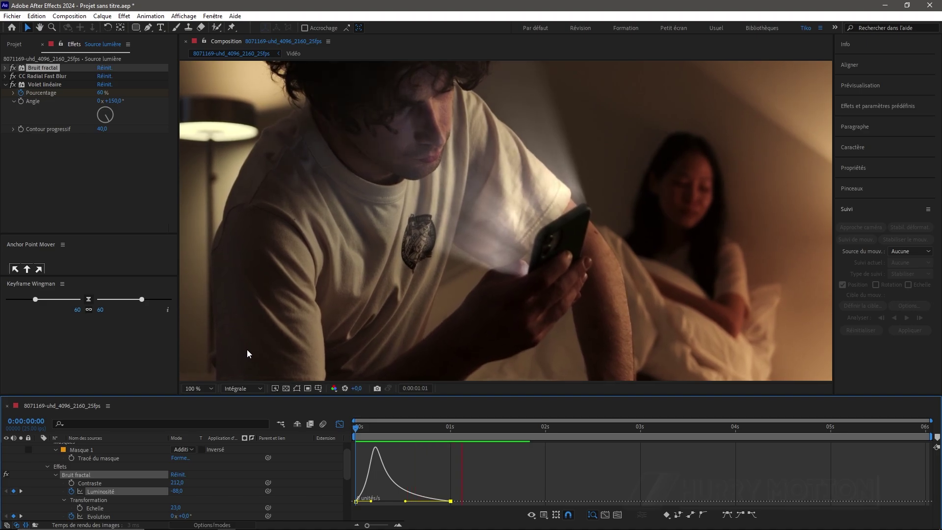
key("space")
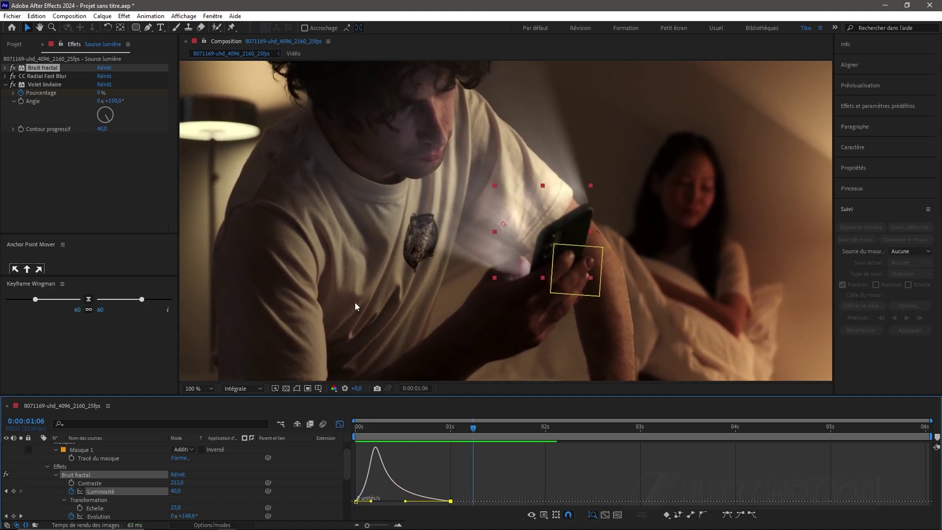
- Close the graph editor, return to frame 1 and collapse the Source lumière layer
key("comma")
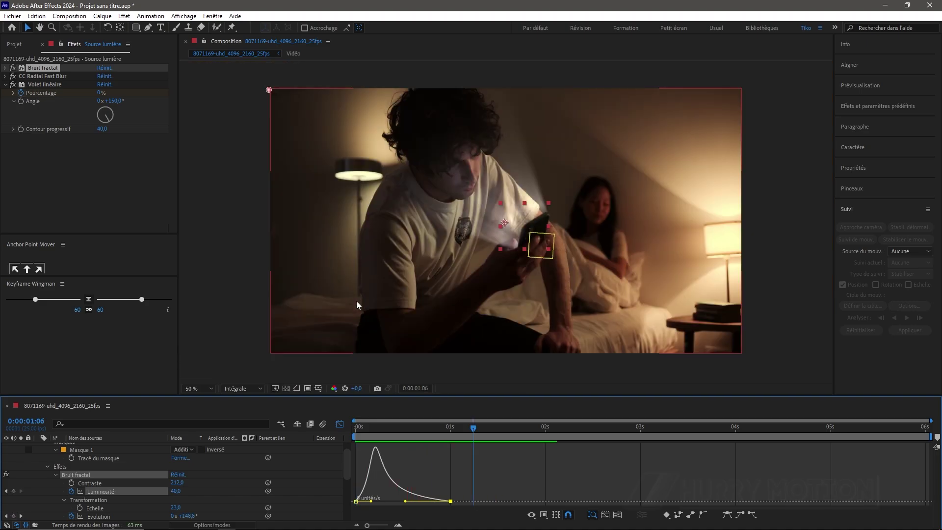
left_click(339, 424)
left_click_drag(475, 428, 359, 441)
scroll(49, 452, "up", 1)
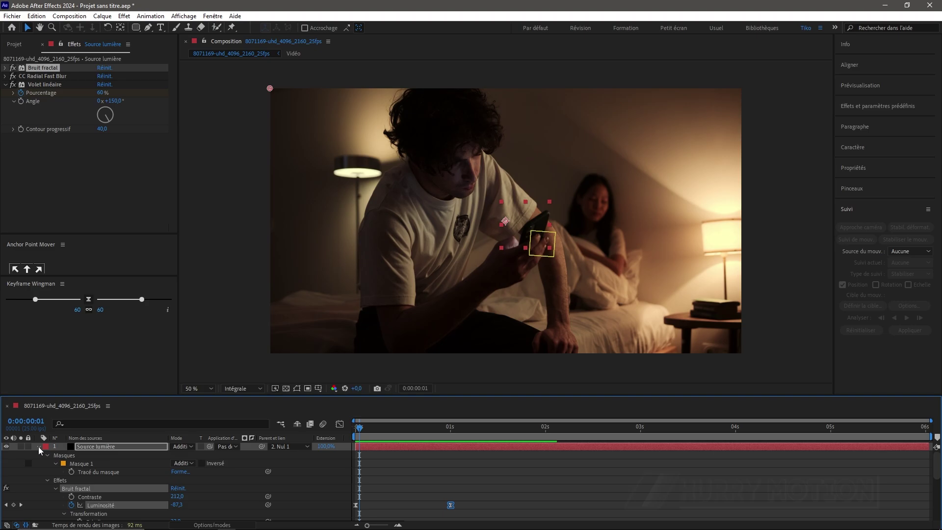
left_click(38, 447)
left_click(73, 478)
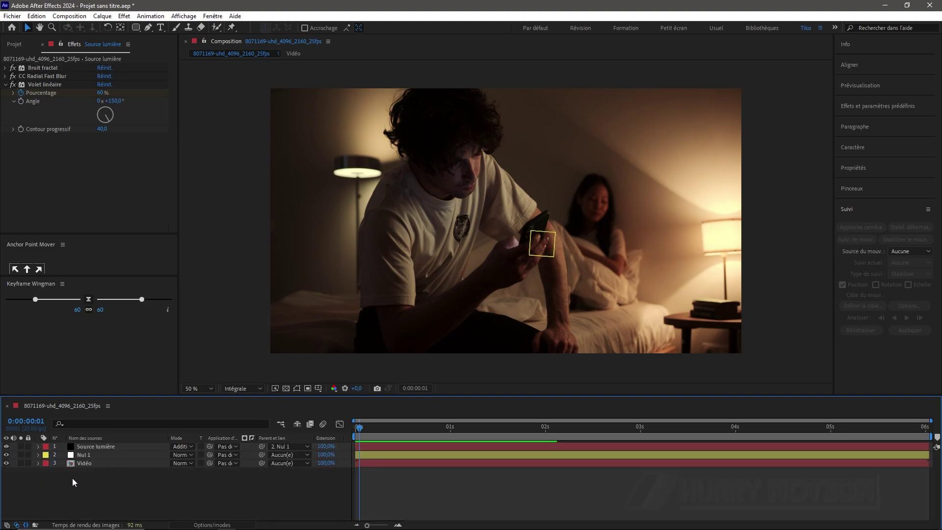
- Add HUD_30fps.mp4 as the top layer of the composition and fit it to the composition size
left_click(14, 44)
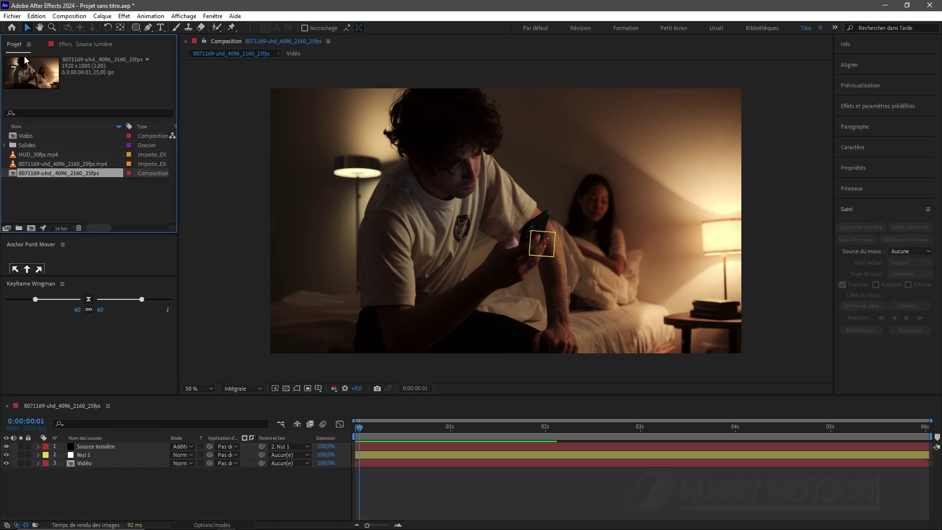
left_click(38, 154)
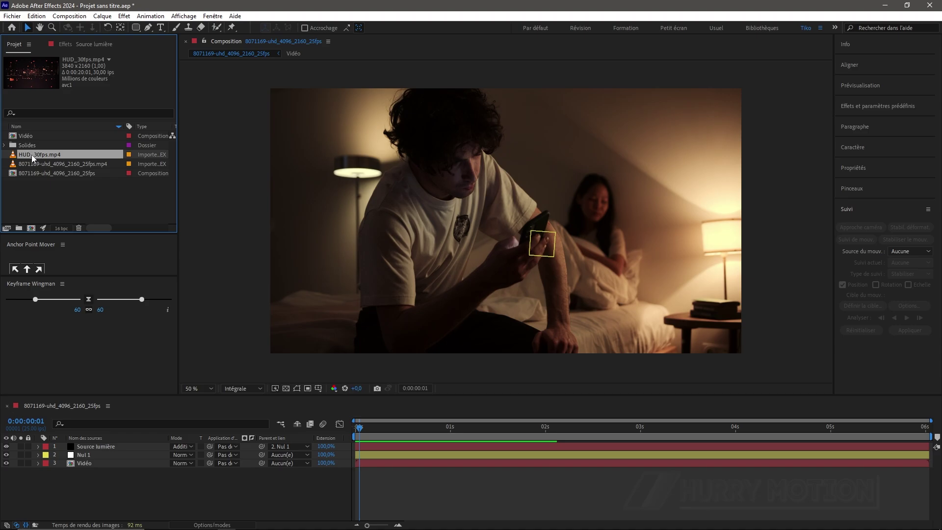
left_click_drag(32, 155, 104, 444)
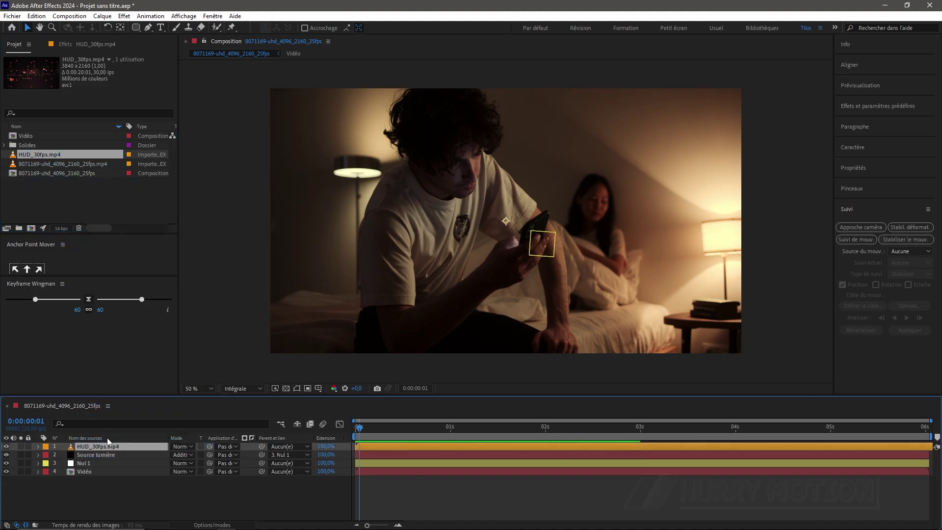
scroll(350, 335, "down", 2)
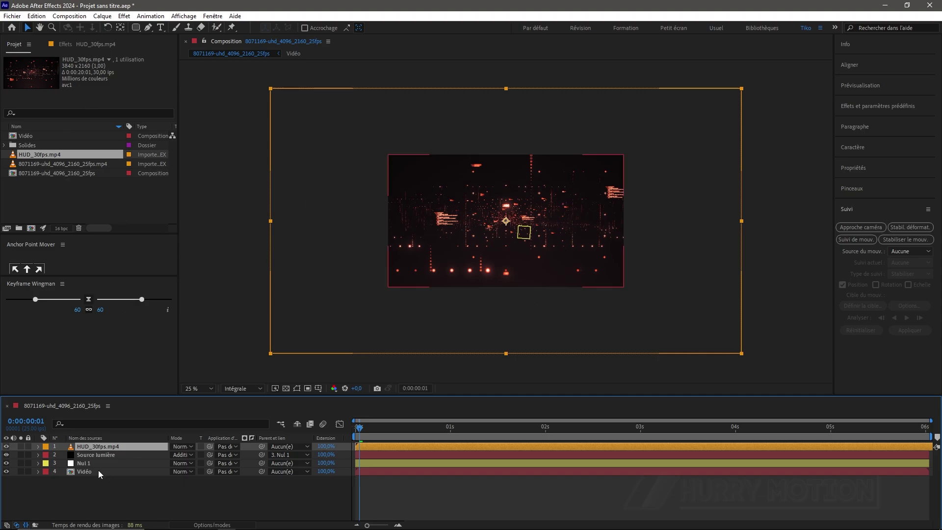
right_click(106, 447)
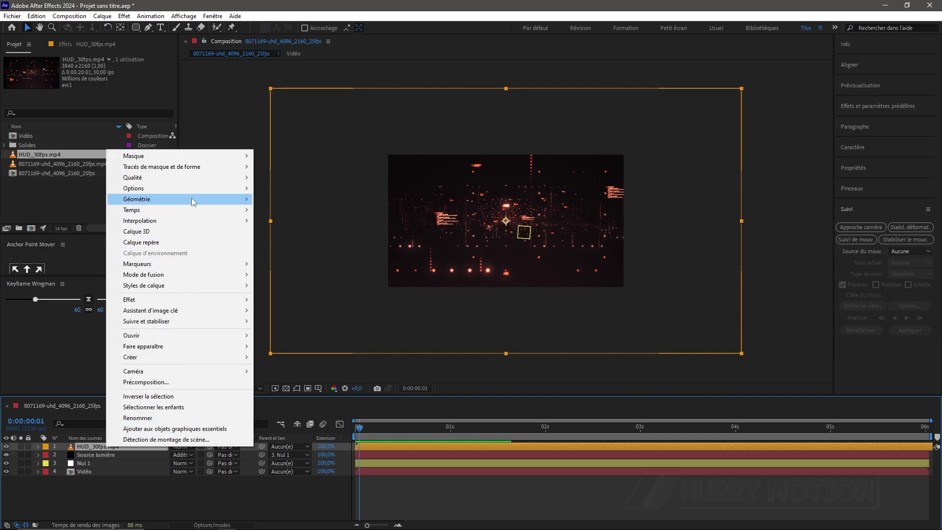
mouse_move(191, 198)
left_click(354, 328)
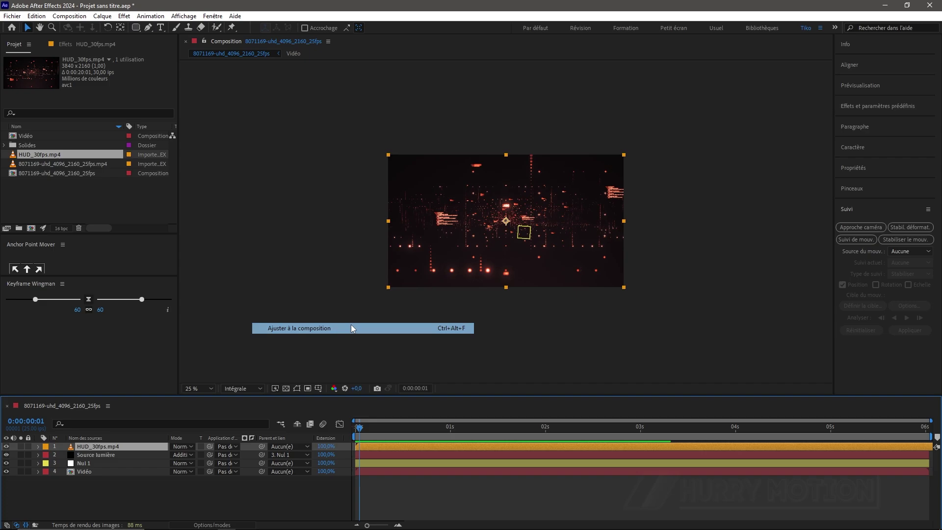
key("period")
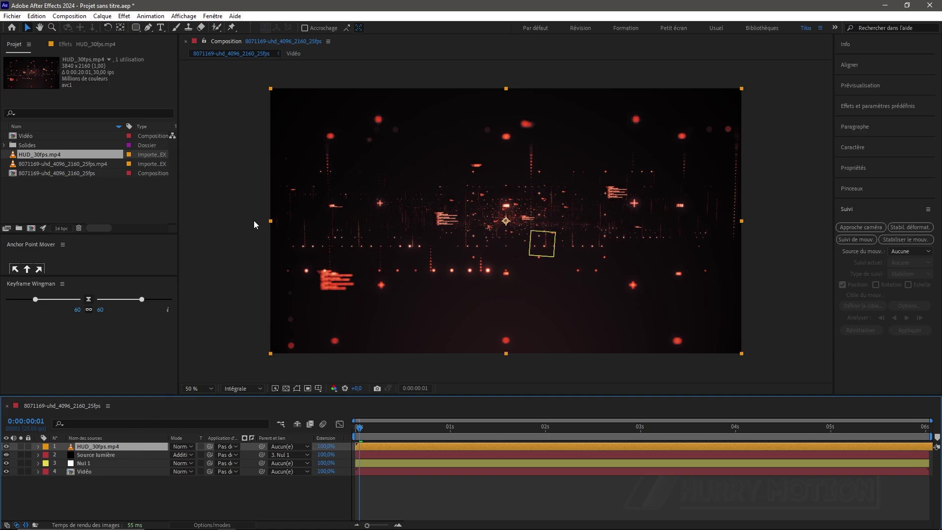
- Add a full-size rounded rectangle mask to HUD_30fps.mp4, show its path and shrink it evenly inward from the frame edges
left_click(136, 27)
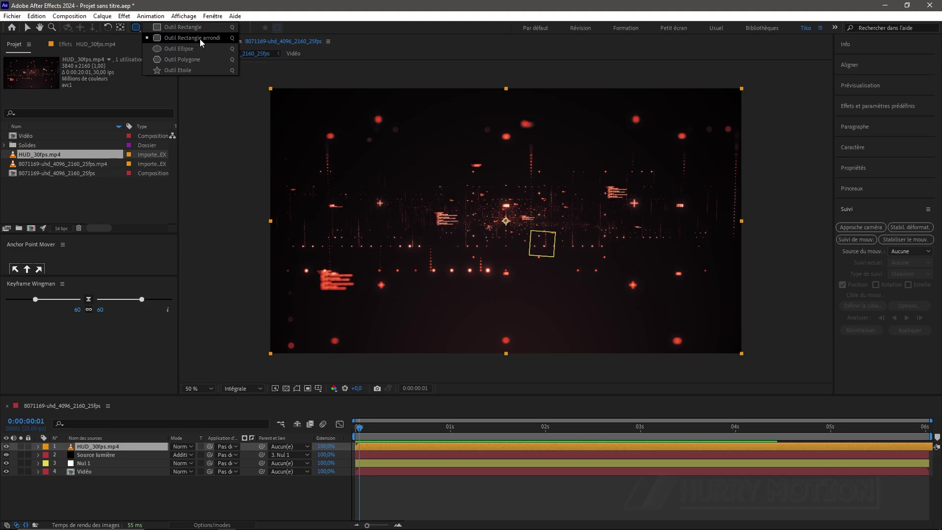
left_click(199, 39)
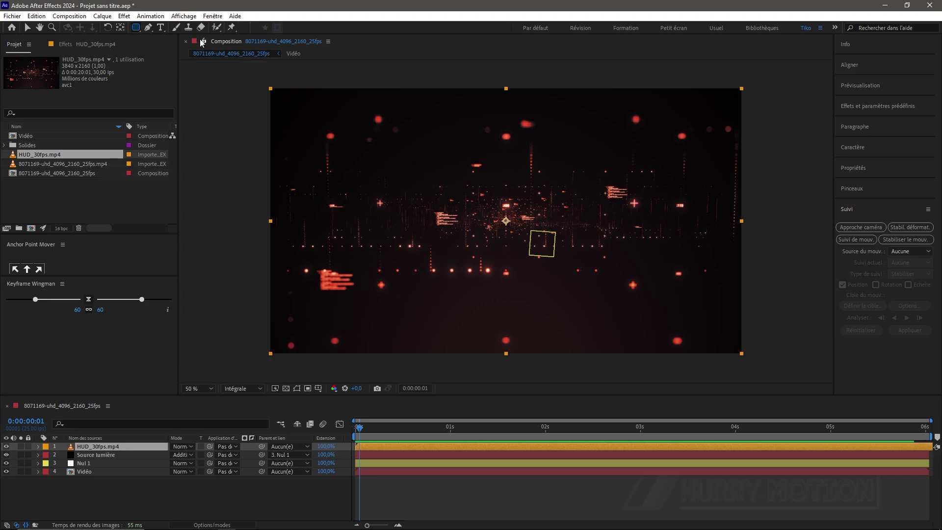
double_click(137, 29)
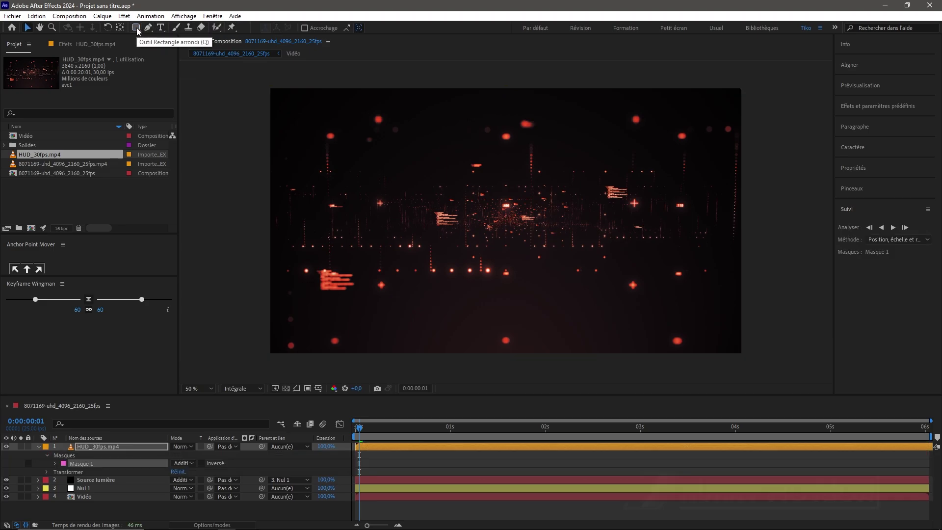
left_click(297, 389)
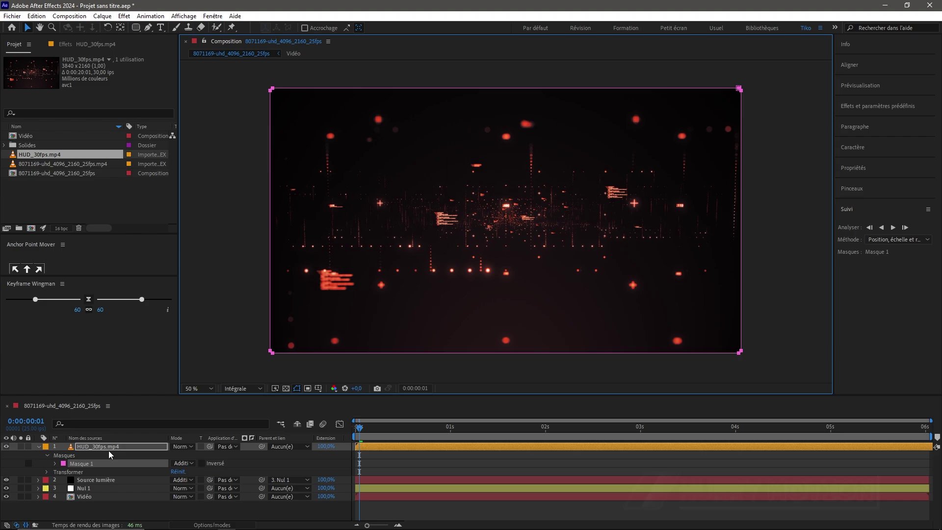
double_click(285, 353)
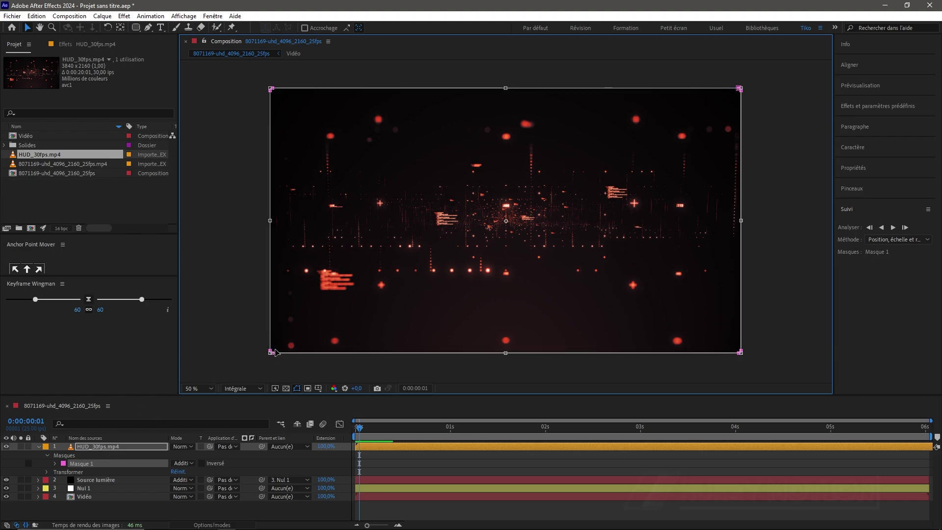
left_click_drag(272, 352, 291, 343)
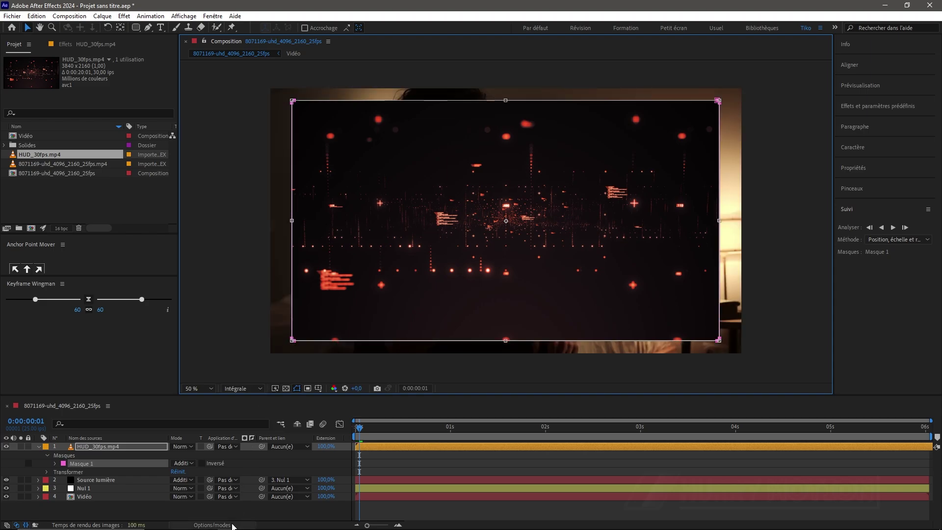
- Make HUD_30fps.mp4 a 3D layer and rotate it to X 15°, Y -43° and Z -8°
left_click(236, 525)
left_click(224, 446)
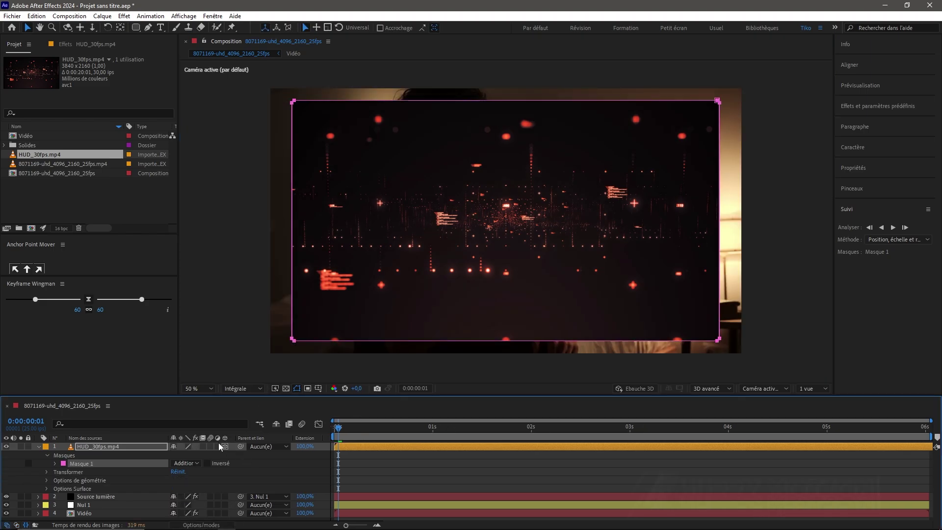
left_click(38, 446)
left_click(139, 448)
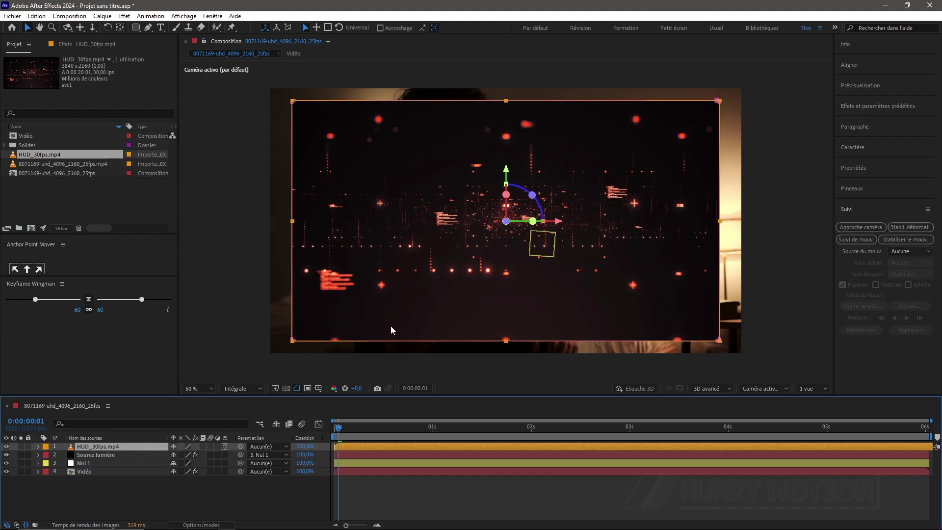
key("r")
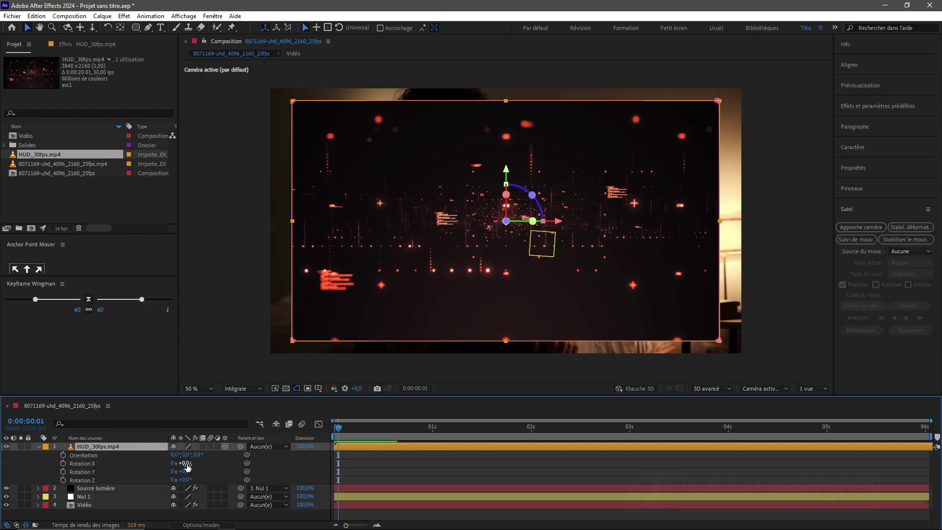
mouse_move(187, 467)
left_mouse_down()
mouse_move(202, 470)
mouse_move(171, 480)
mouse_move(181, 483)
left_mouse_up()
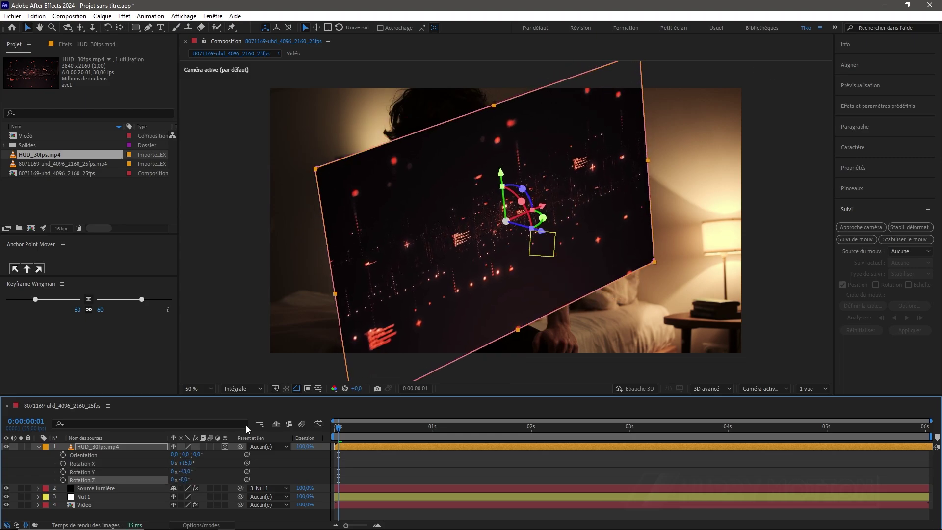
- Scale HUD_30fps.mp4 to 22% and move it up and over the phone's light beam
key("s")
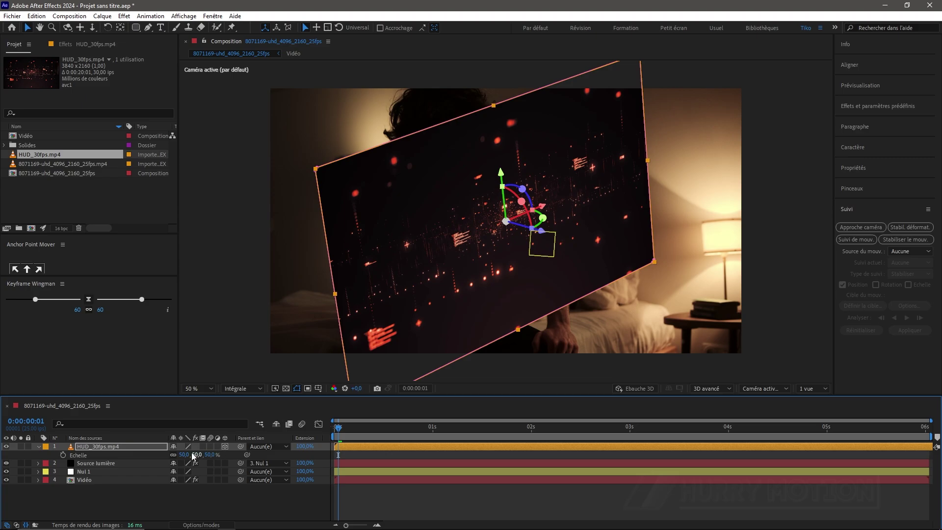
left_click_drag(185, 455, 170, 456)
left_click_drag(506, 221, 488, 173)
- At the 1-second frame, refine the HUD layer's rotation to match the phone and reduce its scale to 15%
left_click(433, 428)
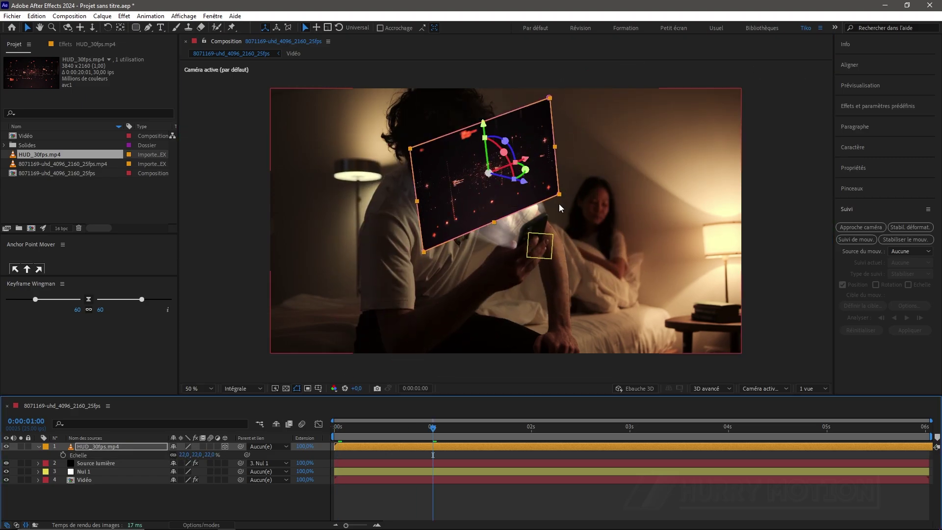
key("r")
mouse_move(179, 472)
left_mouse_down()
mouse_move(184, 481)
mouse_move(177, 455)
left_mouse_up()
key("s")
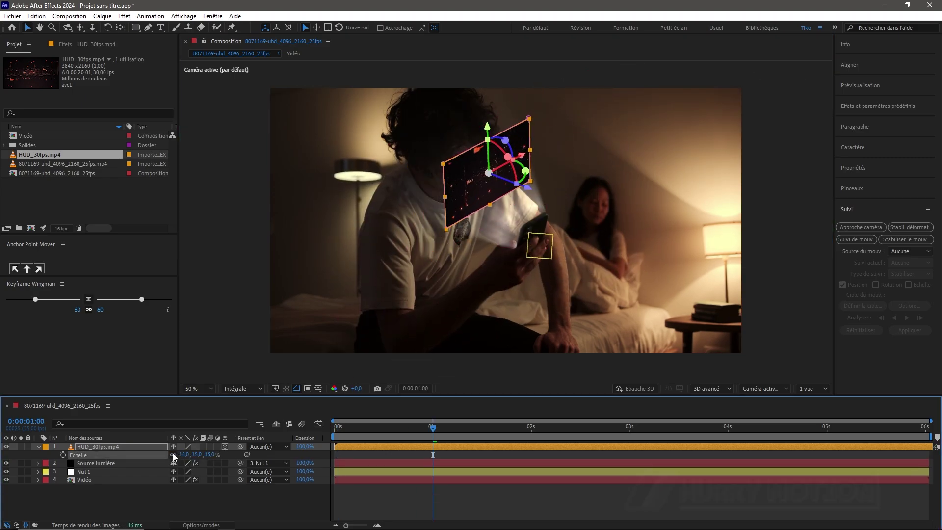
left_click(140, 497)
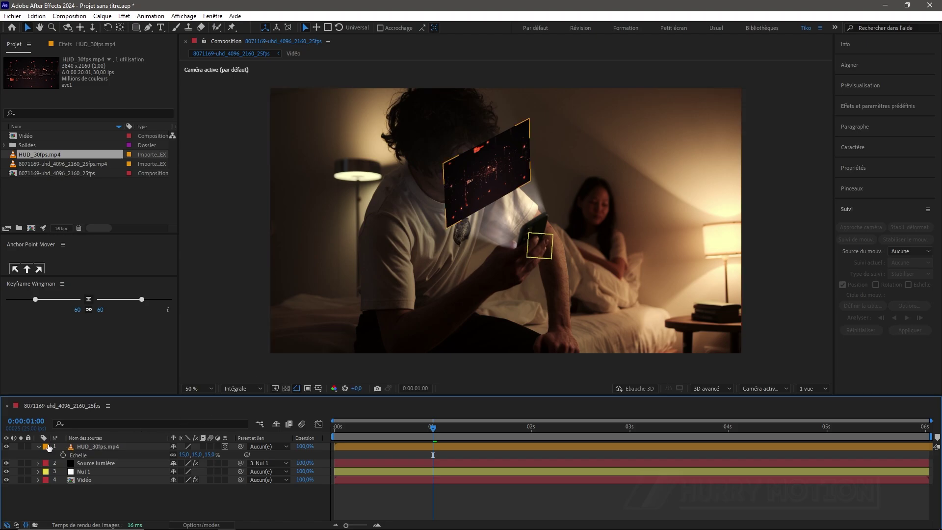
left_click(40, 445)
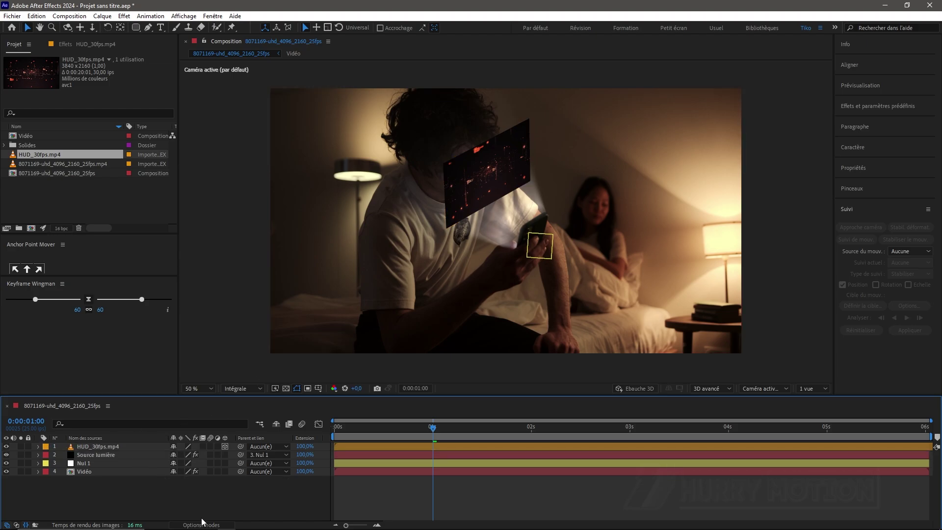
- Show the blending-mode columns in the timeline and select the HUD_30fps.mp4 layer
key("F4")
left_click(169, 446)
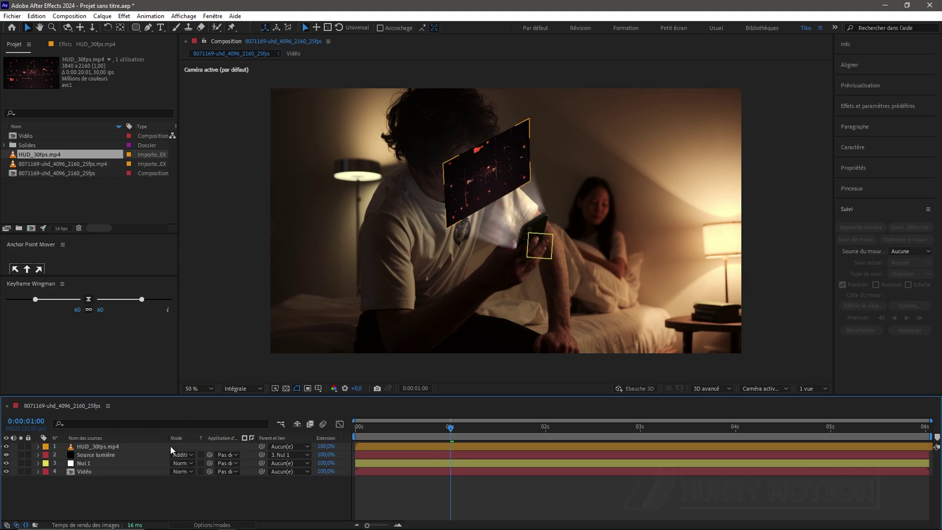
key("slash")
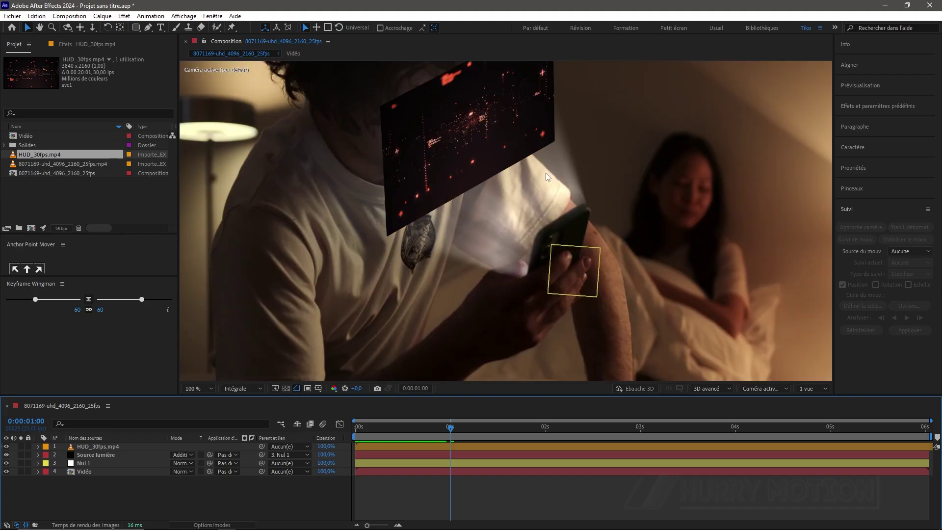
left_click(103, 444)
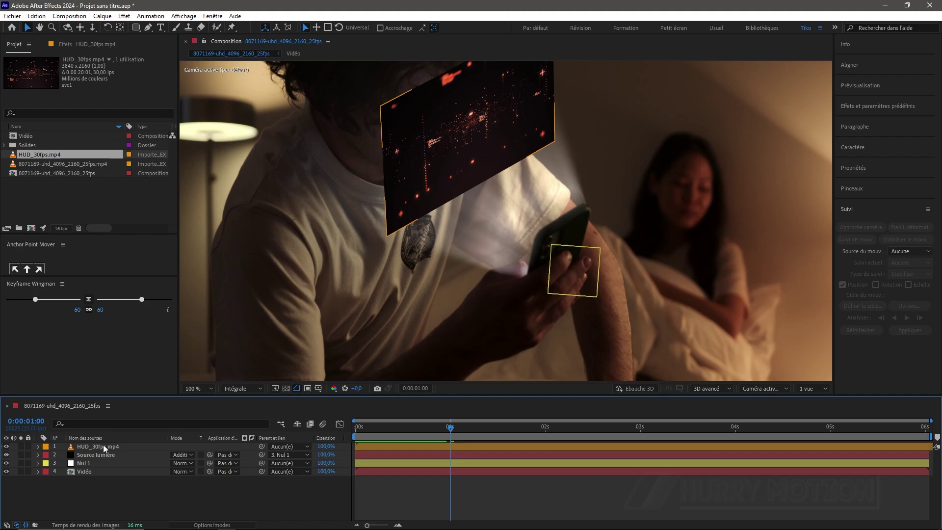
left_click(103, 445)
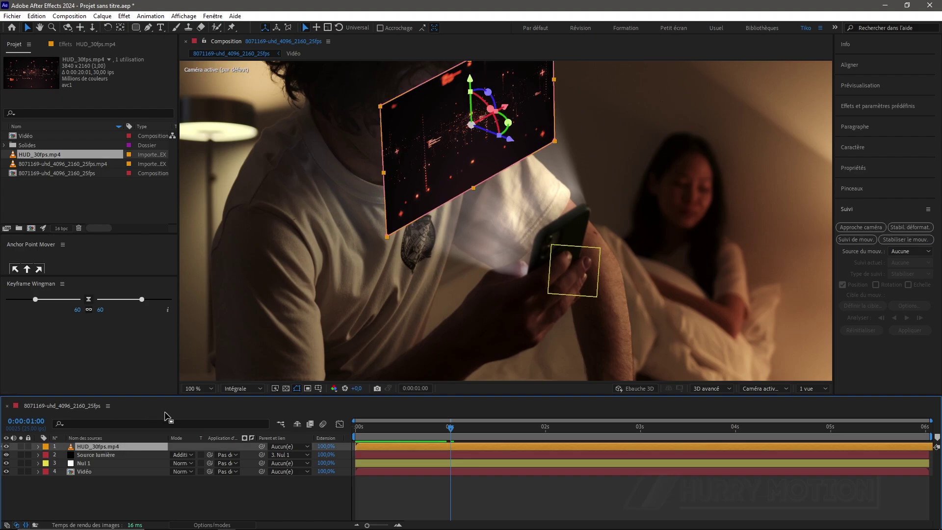
- Switch the composition's 3D renderer to 3D classique and back to 3D avancé
key("ctrl+k")
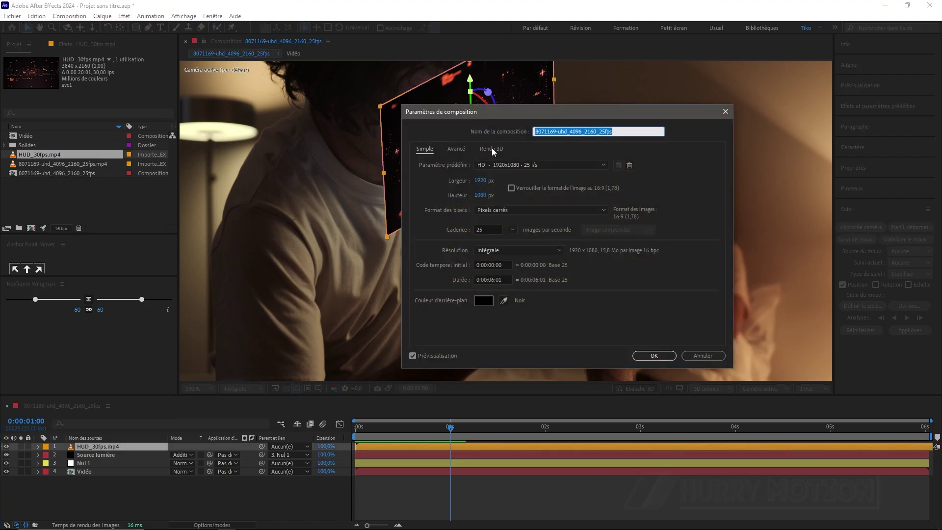
left_click(490, 149)
left_click(484, 193)
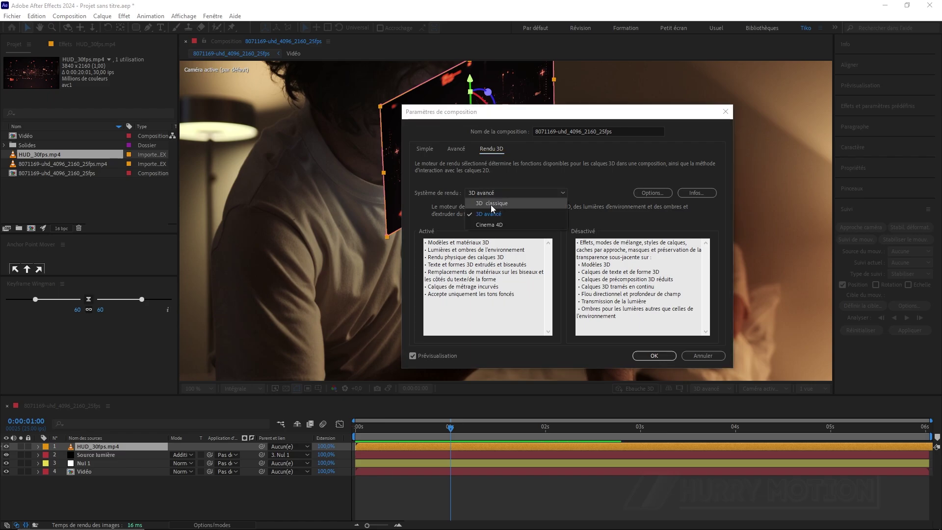
left_click(491, 205)
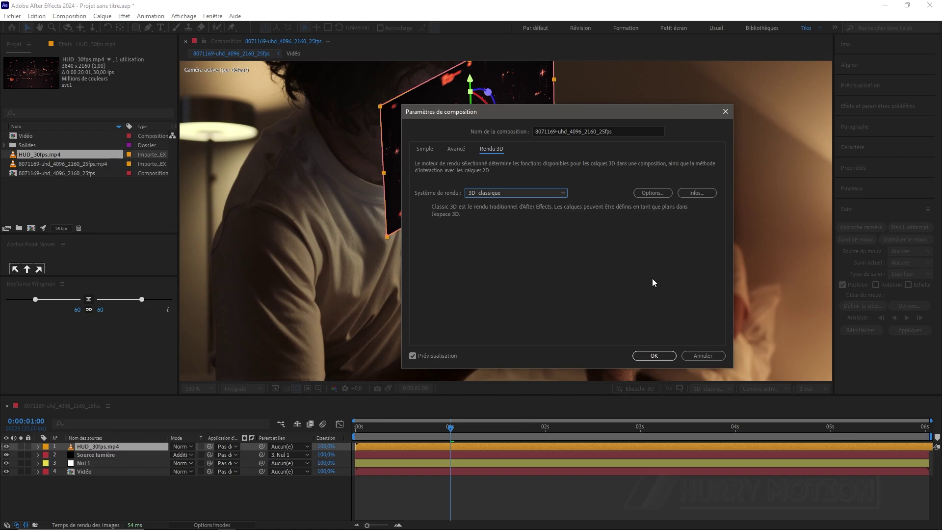
left_click(522, 196)
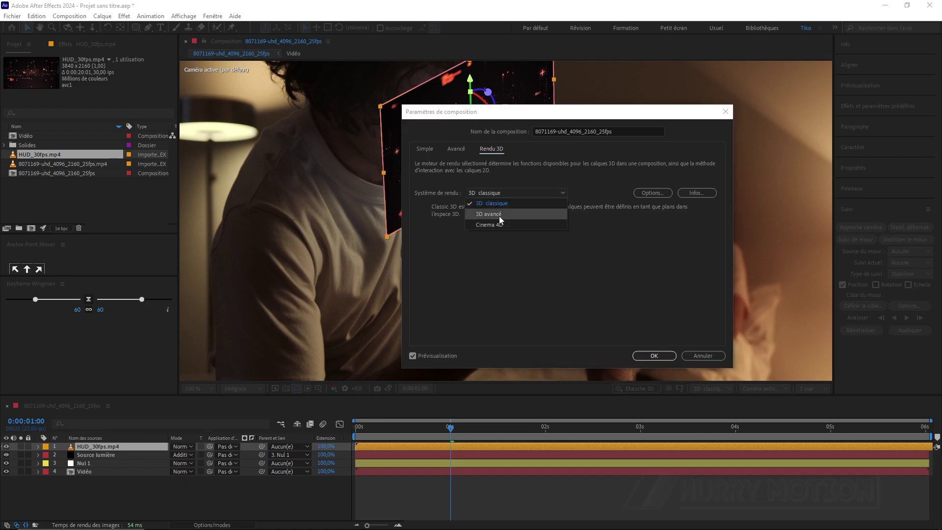
left_click(499, 215)
left_click(654, 355)
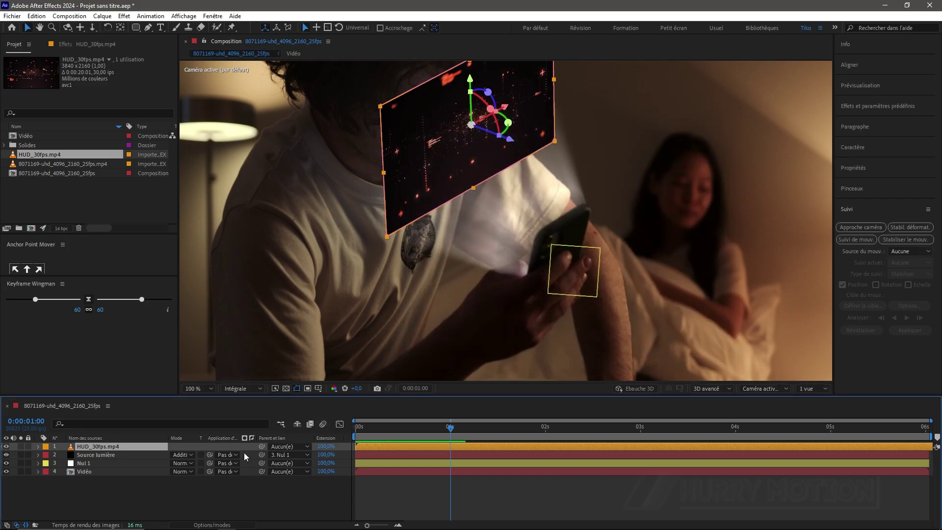
- In the geometry options of HUD_30fps.mp4, set Courbure to about -35% to bend the screen
left_click(37, 446)
scroll(111, 456, "down", 2)
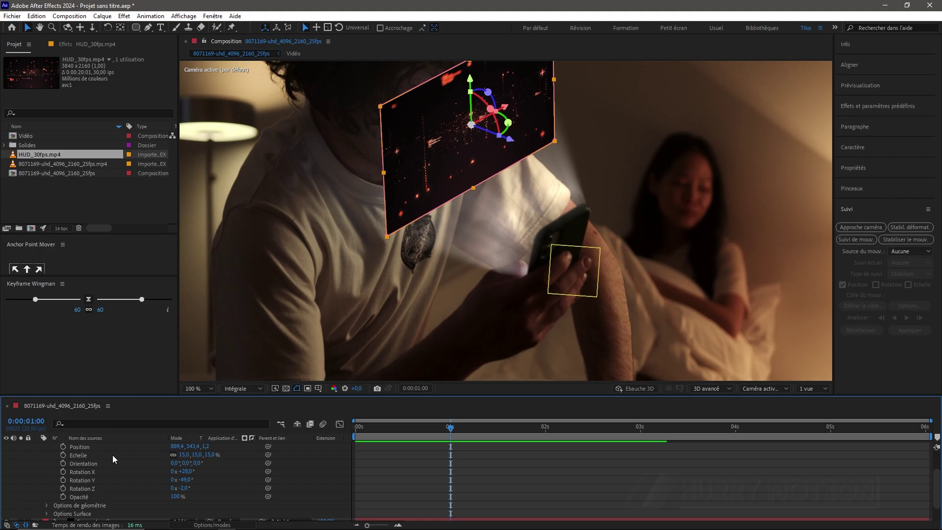
scroll(113, 455, "down", 2)
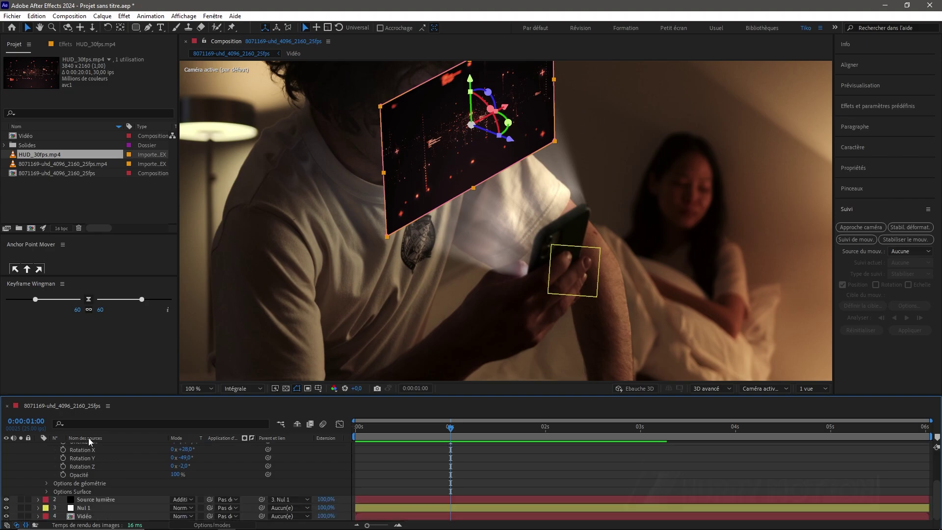
left_click(45, 483)
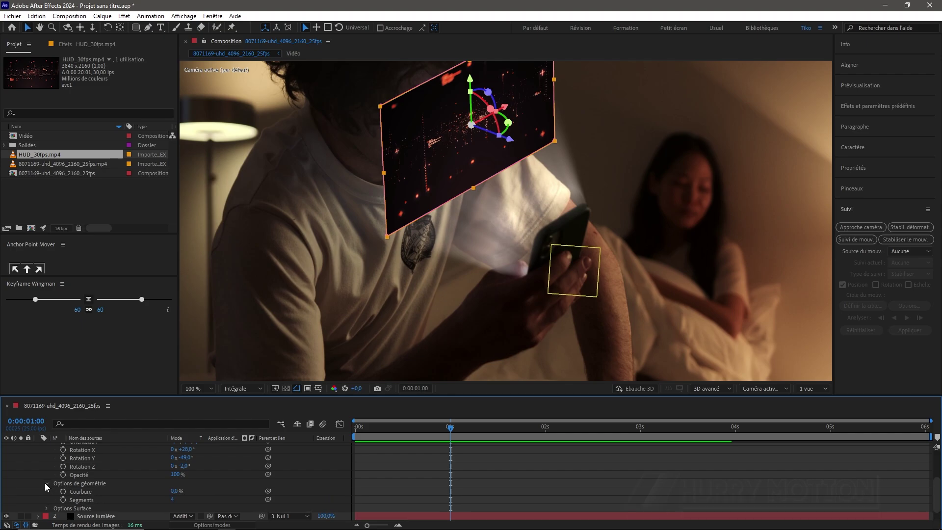
left_click_drag(175, 495, 156, 494)
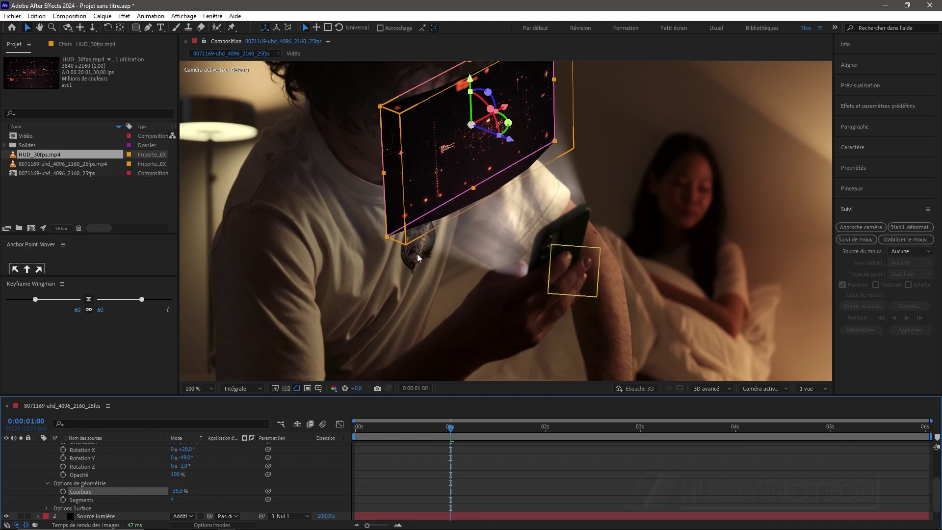
- Smooth the curved HUD layer by setting Segments to 36, and collapse its properties
left_click_drag(461, 202, 478, 275)
scroll(481, 263, "up", 1)
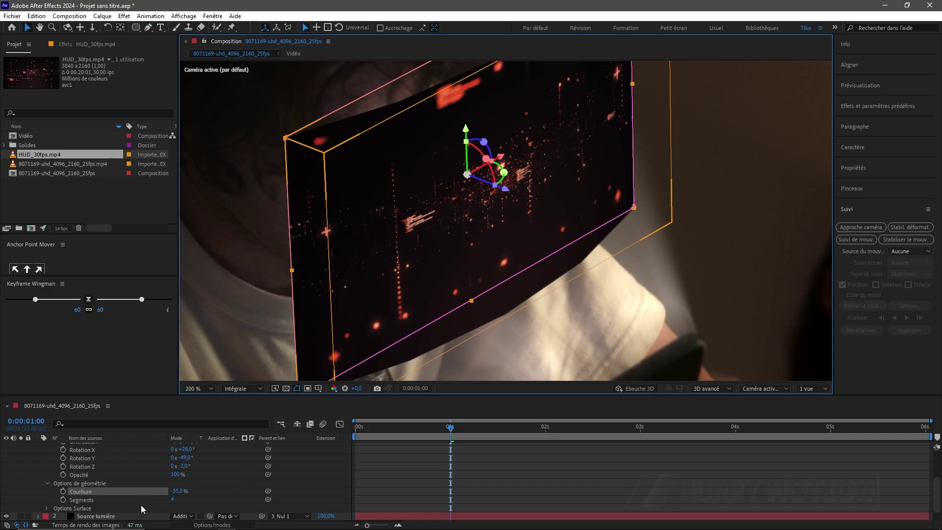
left_click(173, 500)
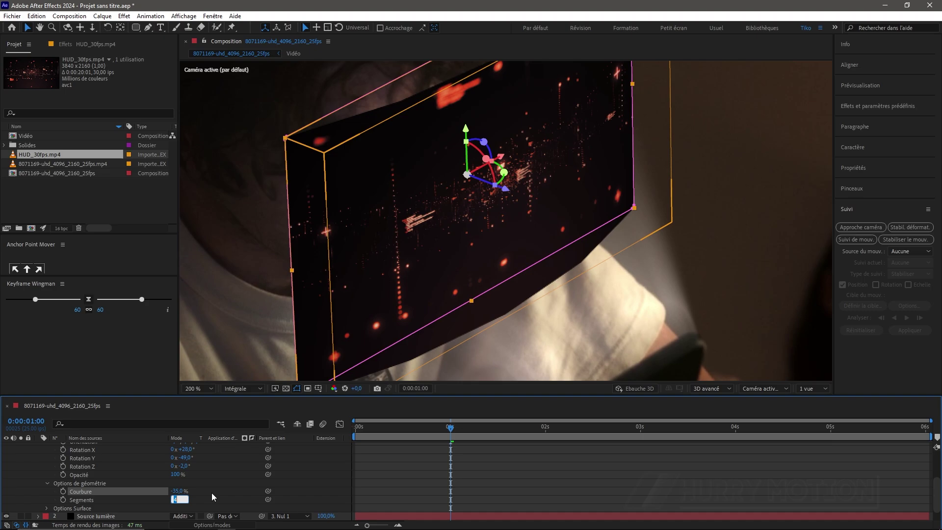
type("36")
key("Return")
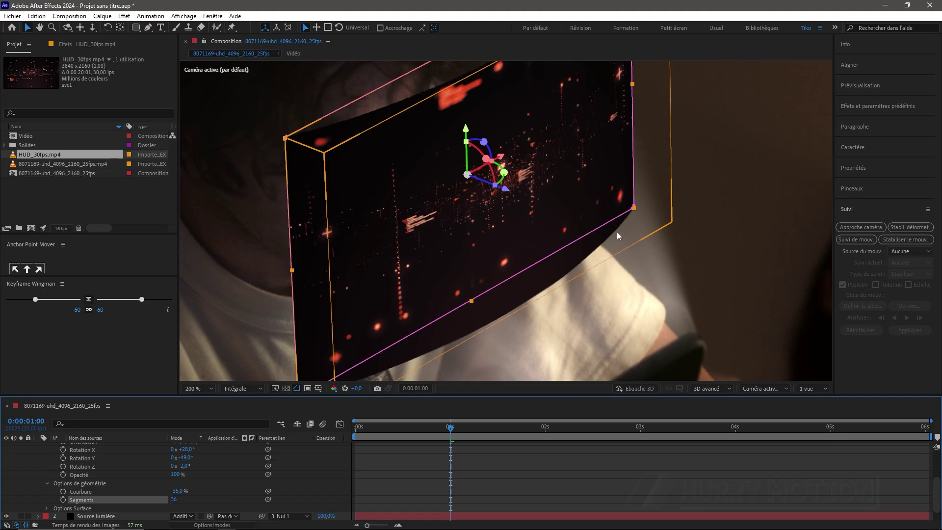
scroll(427, 254, "down", 1)
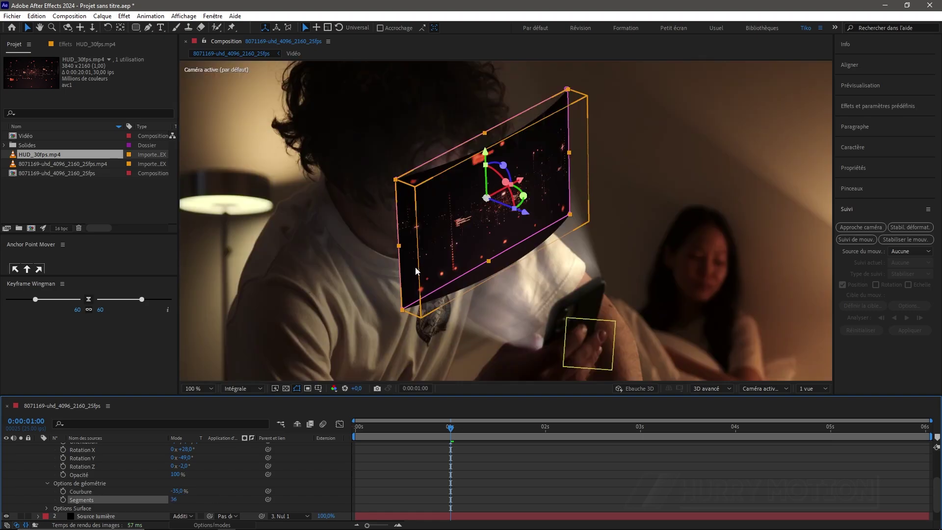
scroll(67, 442, "up", 5)
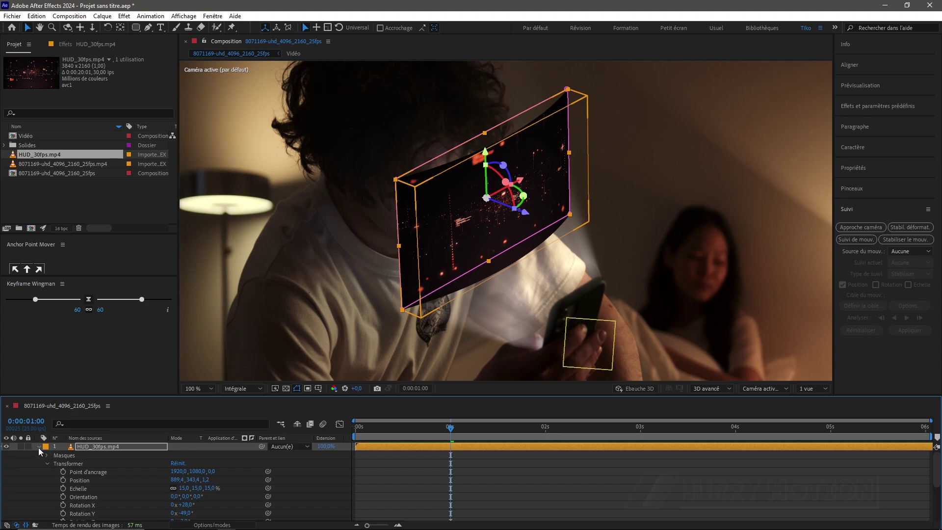
left_click(38, 446)
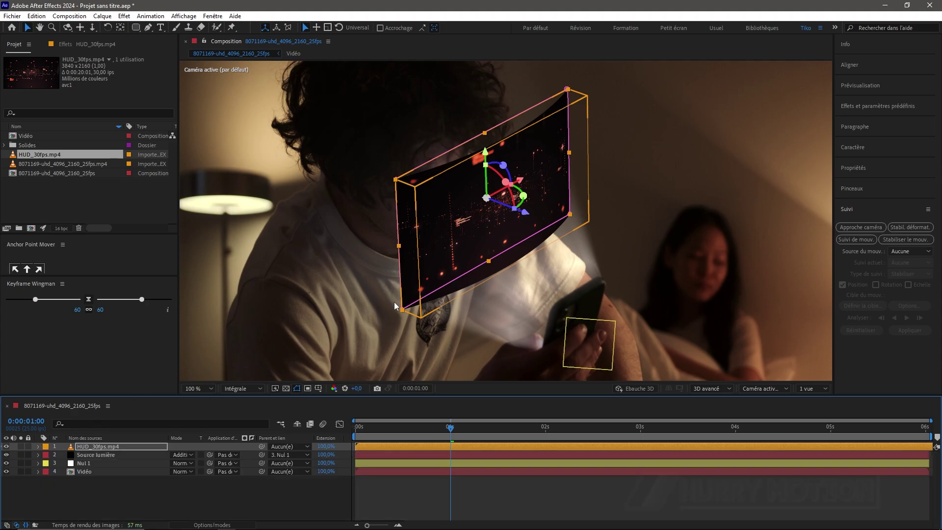
left_click(158, 497)
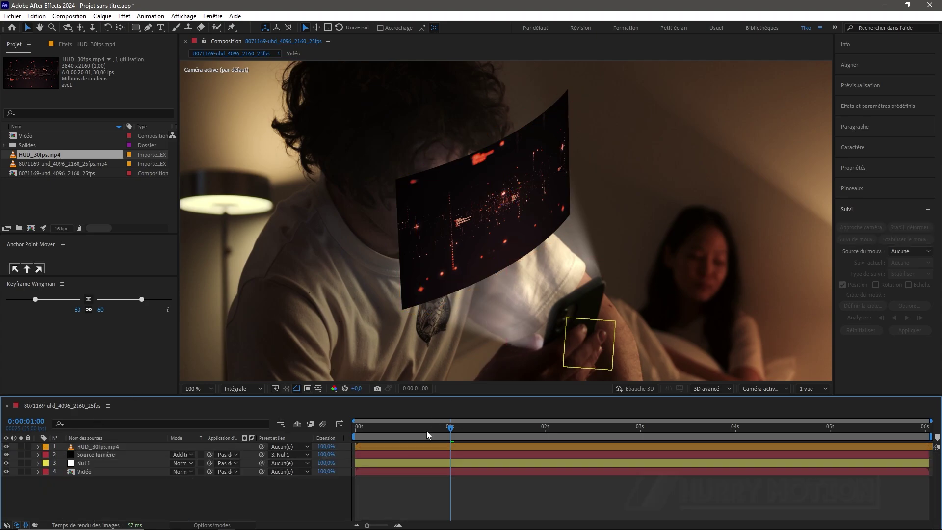
left_click(281, 446)
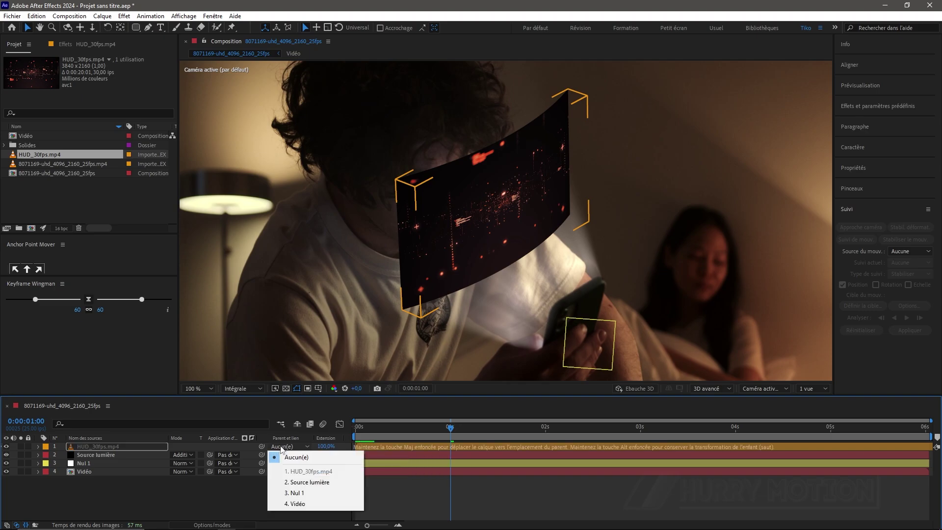
left_click(238, 489)
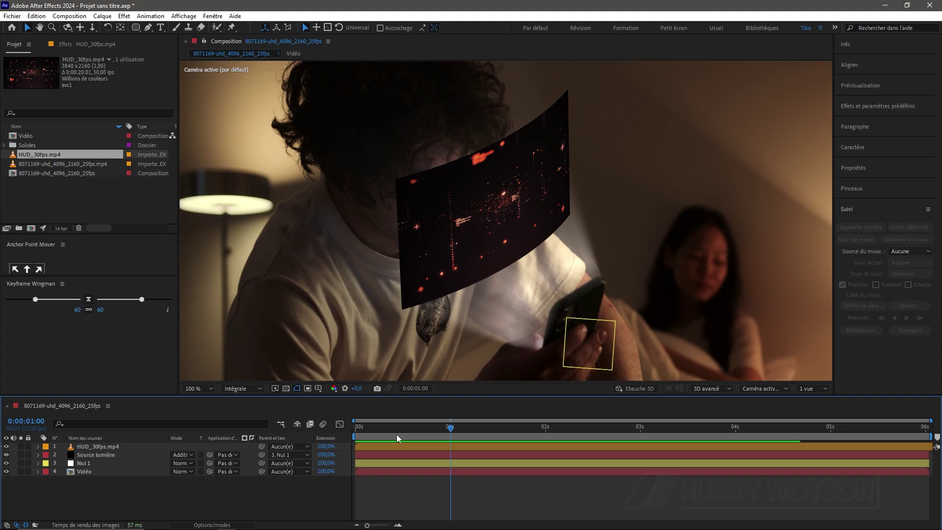
- Apply the CC Power Pin effect to the HUD_30fps.mp4 layer
left_click(105, 447)
left_click(64, 44)
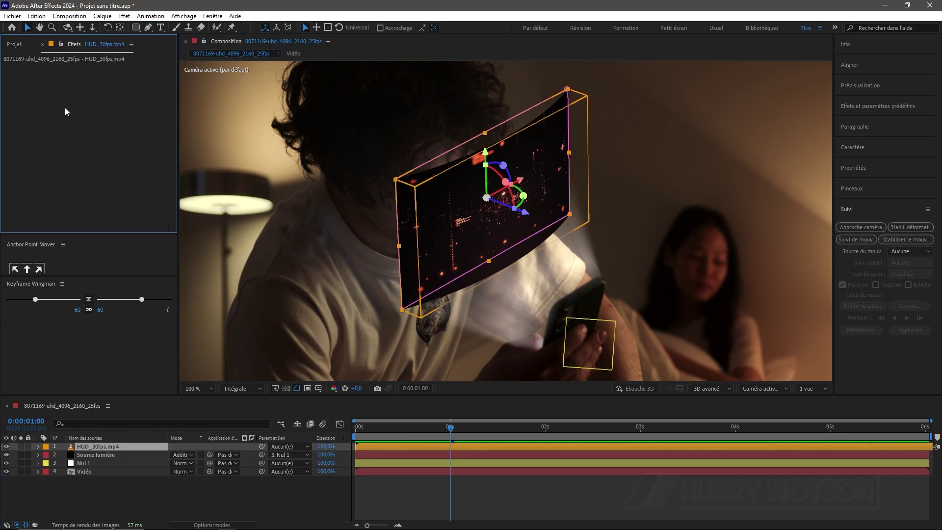
key("ctrl+space")
type("cc po")
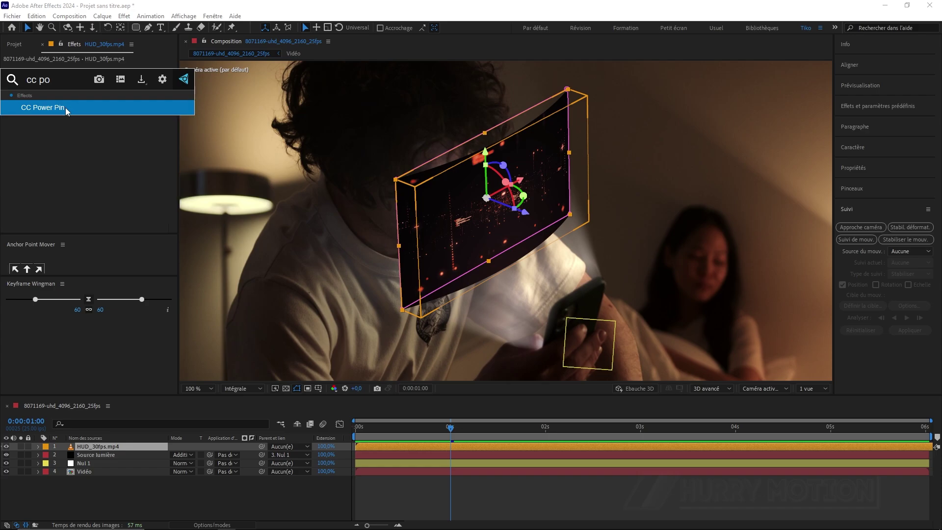
left_click(66, 108)
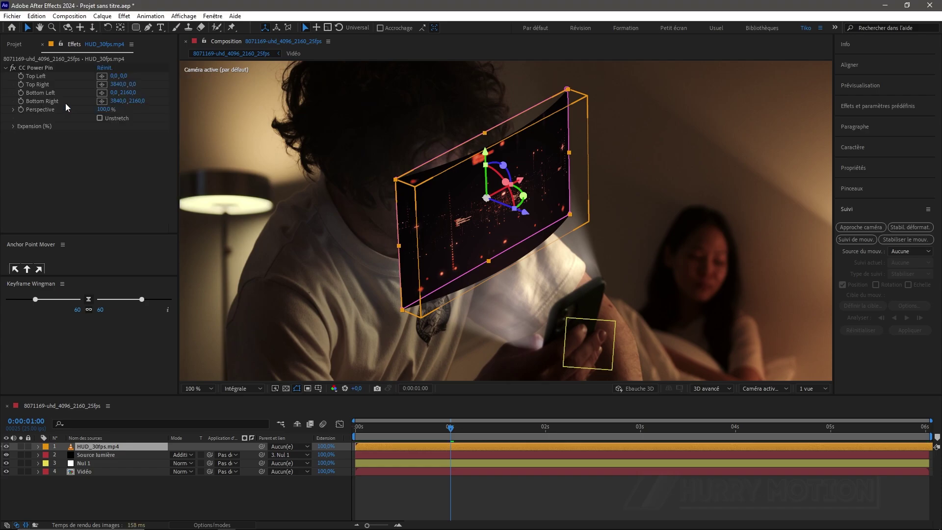
- Keyframe all four CC Power Pin corners at the 1-second frame and set the effect's Perspective to 0%
left_click(34, 66)
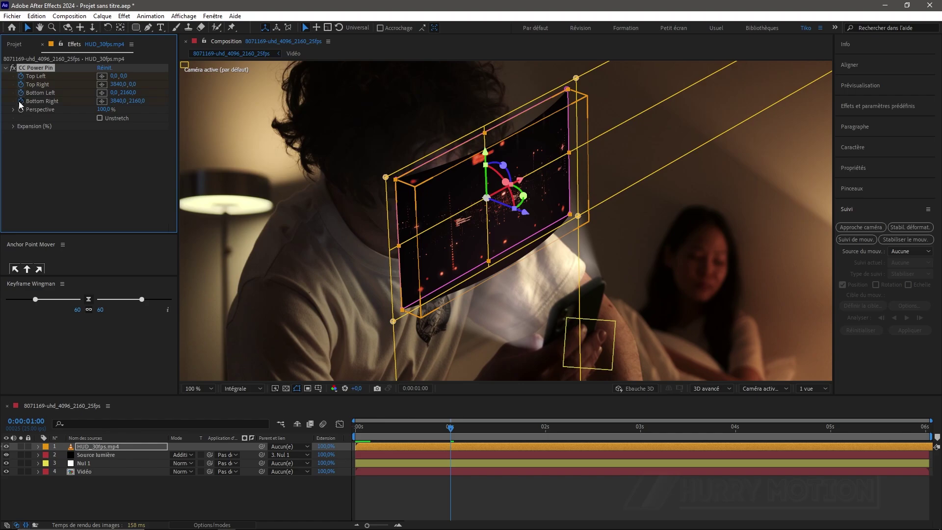
left_click(103, 110)
type("0")
key("Return")
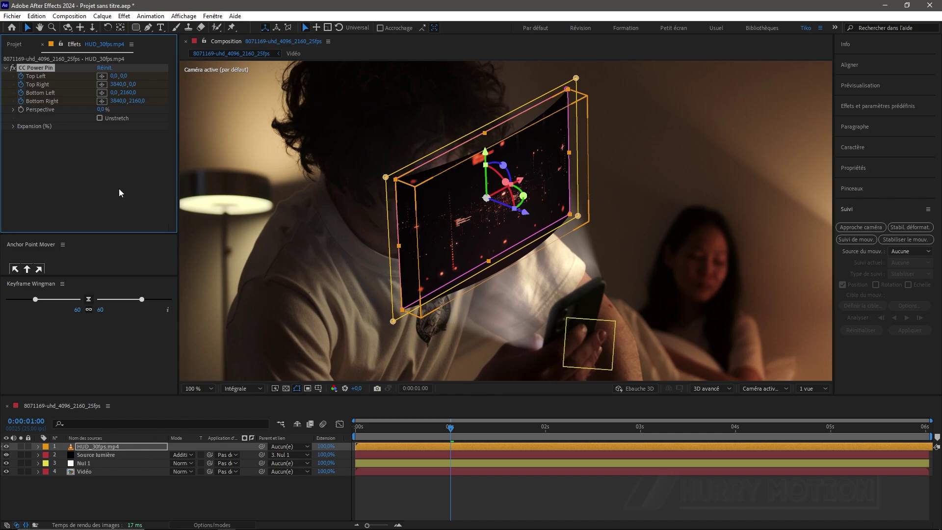
- At frame 0:00:00:11, move the four CC Power Pin corners onto the phone so the HUD emerges from it
left_click_drag(449, 430, 396, 427)
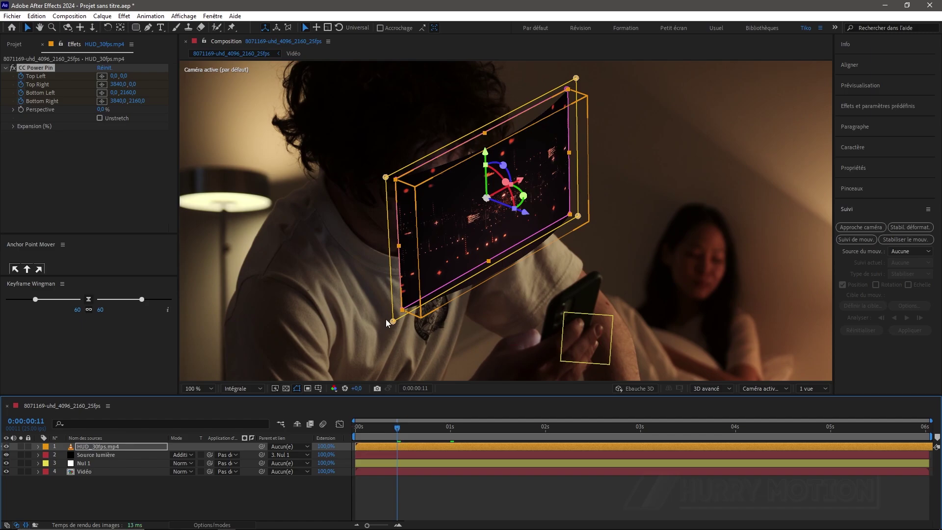
left_click_drag(392, 321, 523, 353)
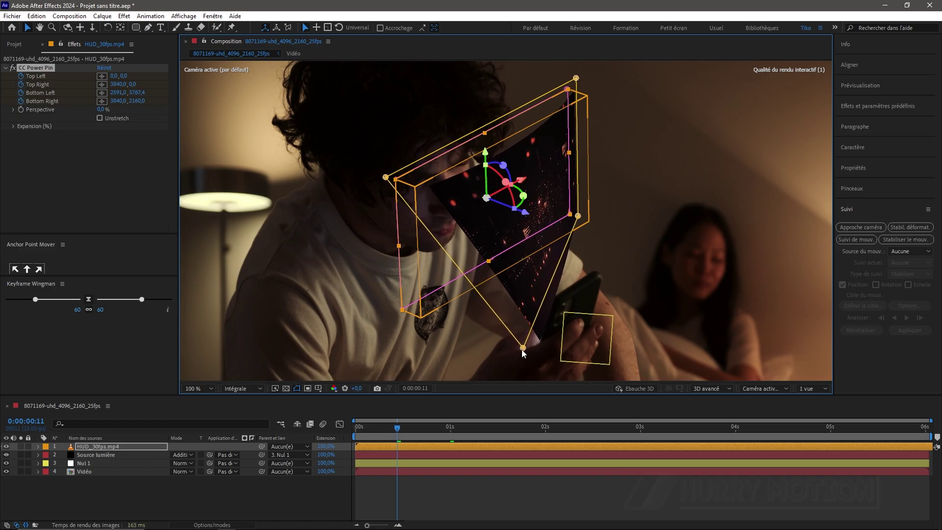
left_click_drag(579, 218, 594, 320)
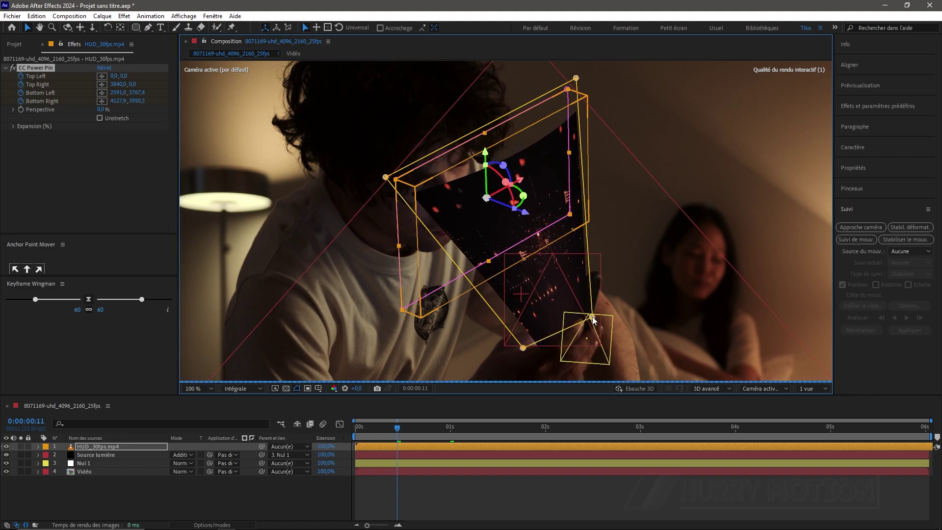
left_click_drag(577, 78, 611, 217)
left_click_drag(385, 177, 548, 295)
left_click_drag(523, 349, 541, 346)
left_click_drag(611, 217, 598, 270)
left_click_drag(592, 318, 595, 319)
mouse_move(398, 430)
left_mouse_down()
mouse_move(437, 436)
mouse_move(407, 435)
left_mouse_up()
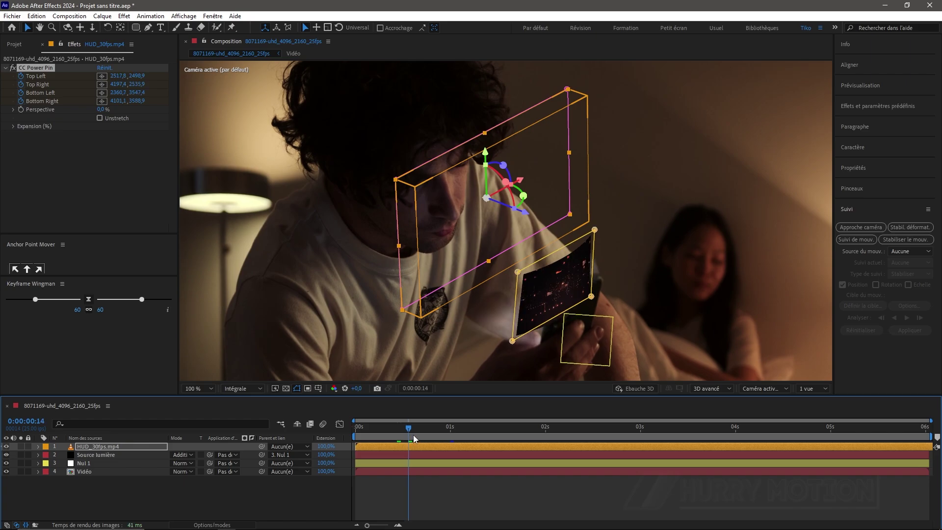
- Keyframe the HUD_30fps.mp4 layer's Opacity from 0% at frame 0:00:00:11 to 100% at 1 second, and preview the fade
key("u")
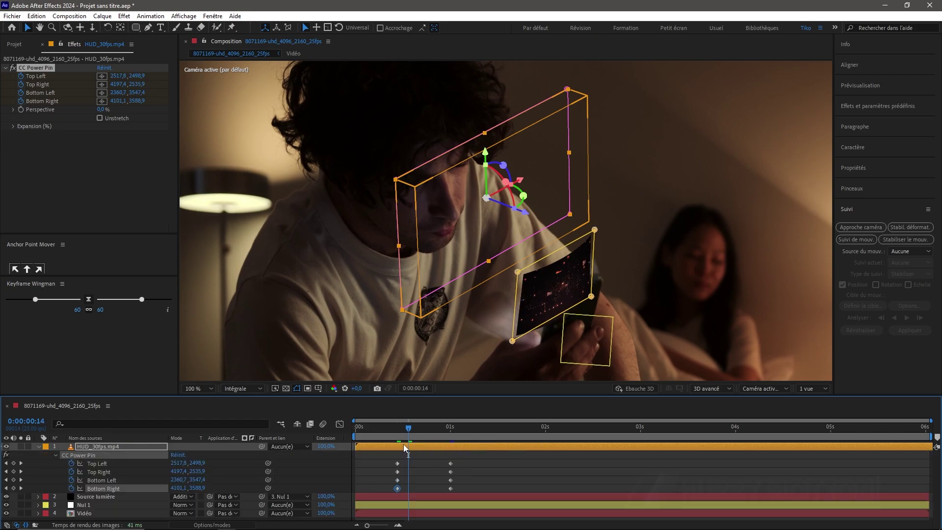
key("shift+t")
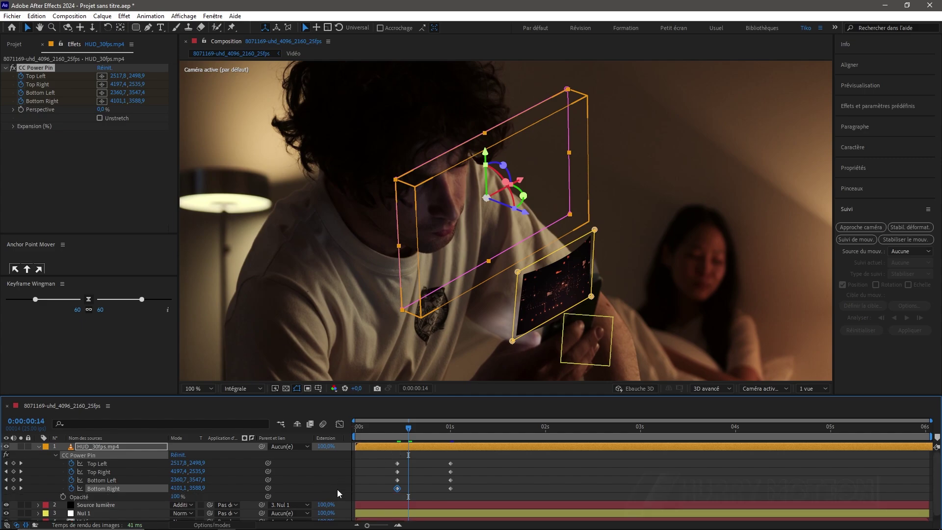
left_click_drag(410, 430, 400, 436)
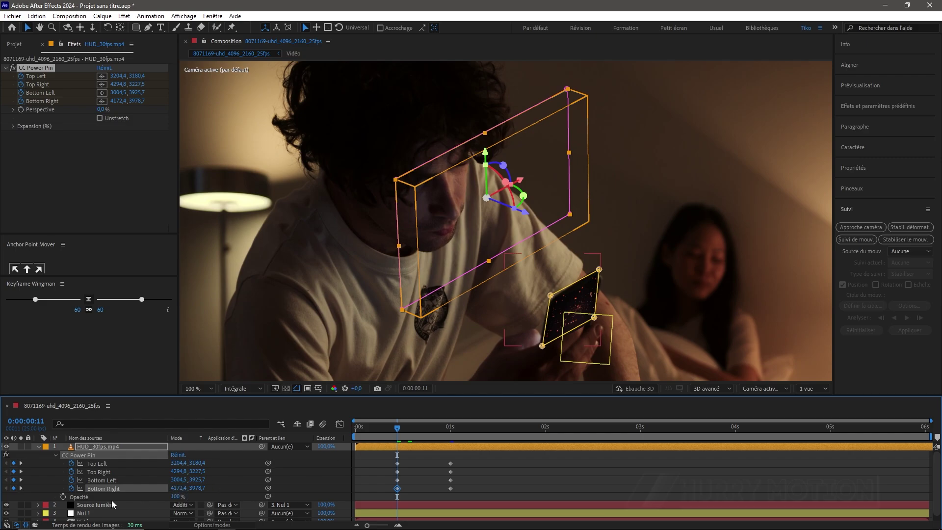
left_click(63, 497)
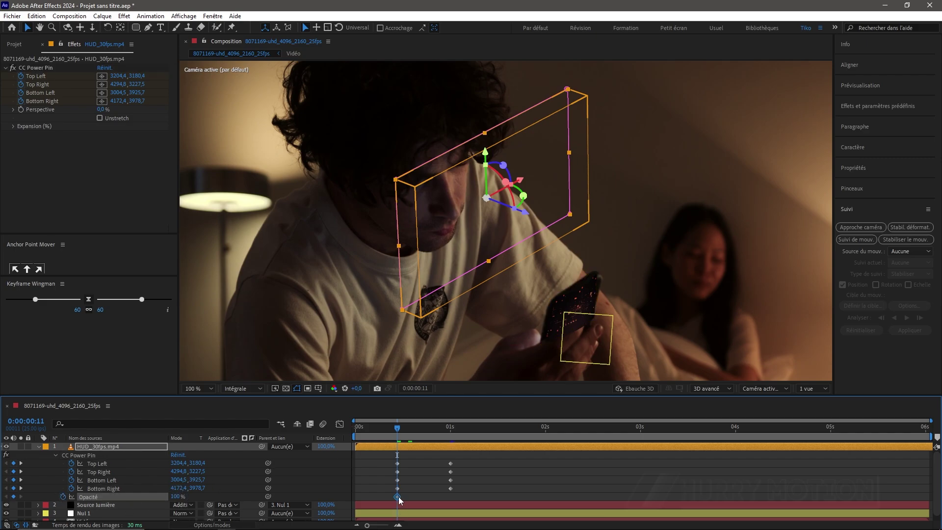
left_click_drag(414, 501, 451, 503)
left_click_drag(177, 497, 90, 495)
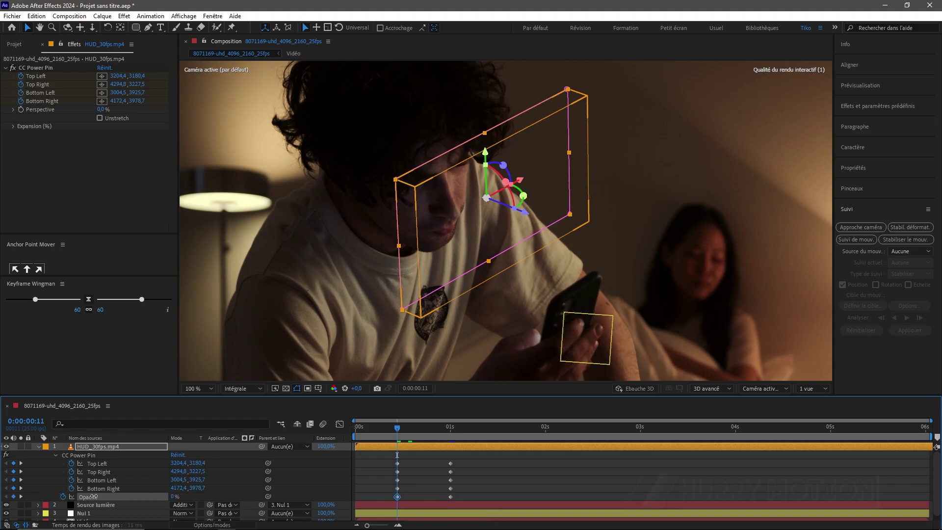
key("space")
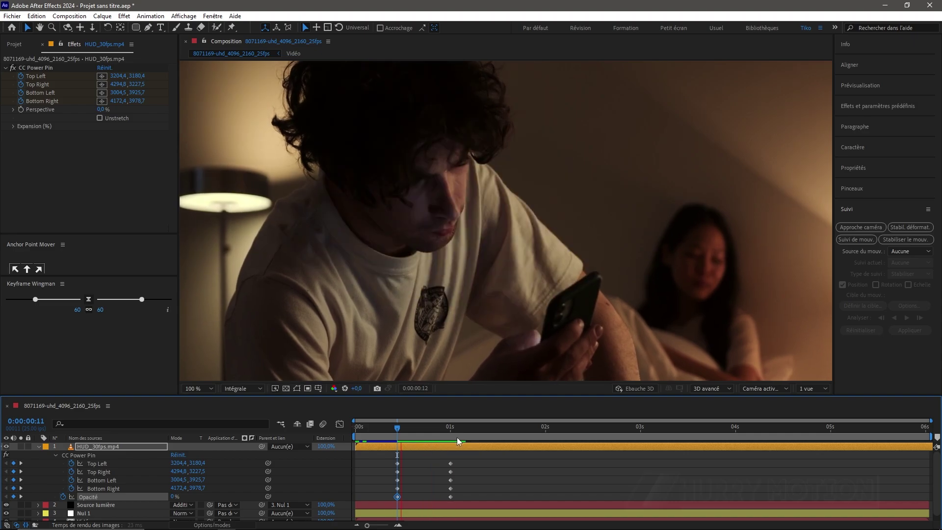
left_click_drag(457, 437, 401, 426)
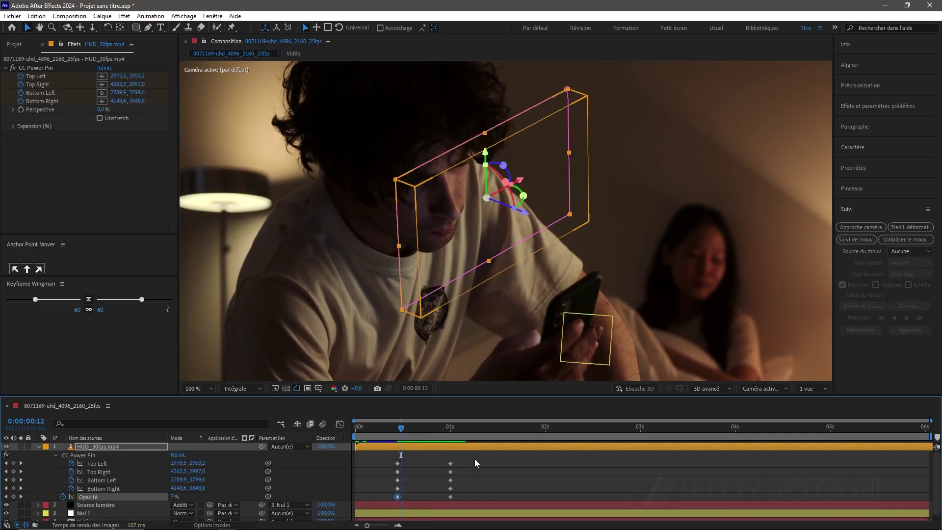
- Easy-ease all CC Power Pin and Opacity keyframes, reshape their speed curves to peak early and slow down gradually, and preview the motion
left_click_drag(475, 458, 386, 500)
key("F9")
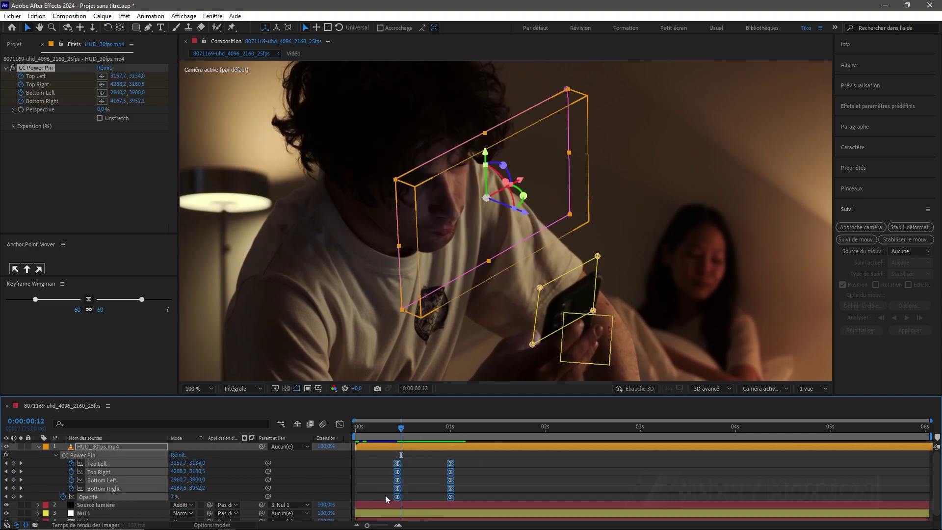
left_click(340, 424)
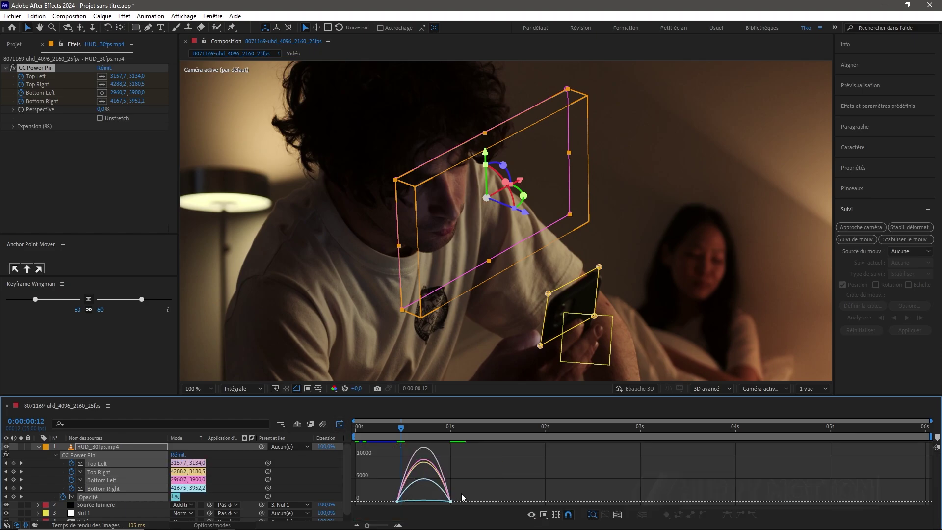
left_click_drag(461, 493, 427, 501)
left_click(398, 428)
key("space")
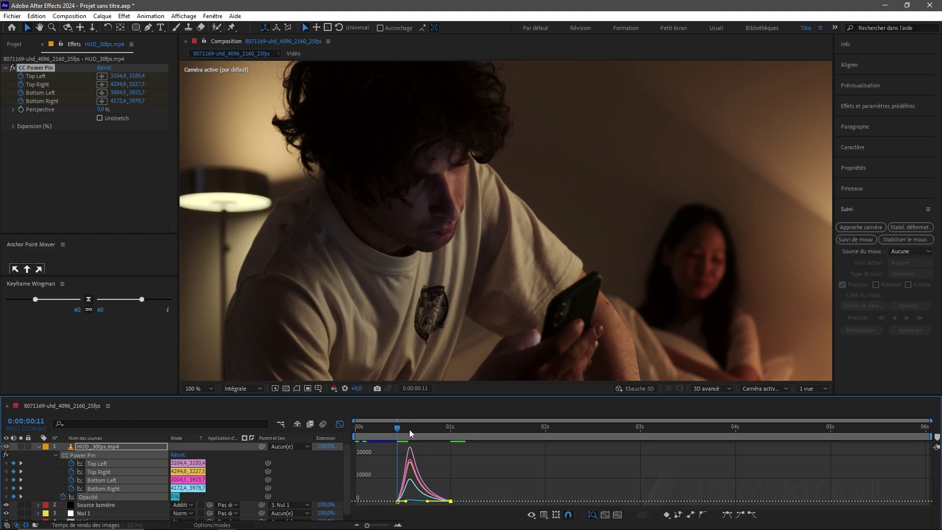
key("space")
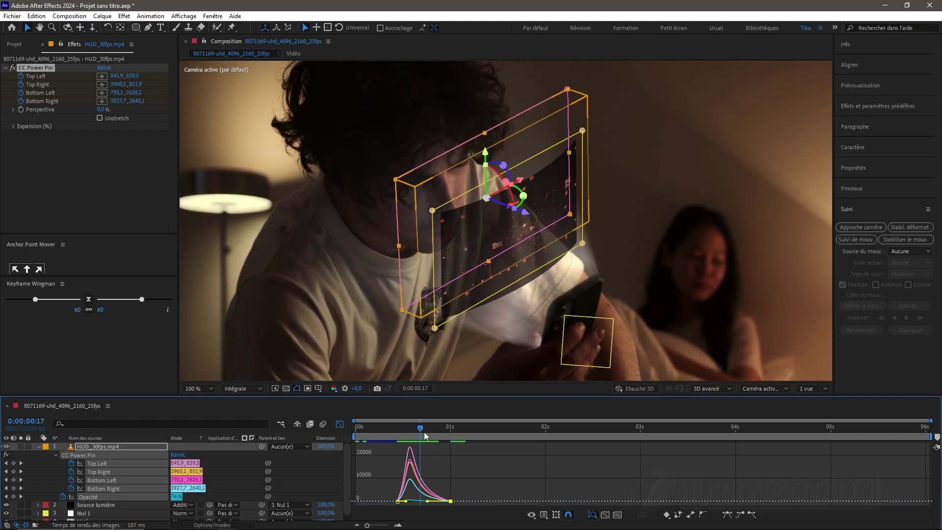
- Collapse the HUD layer's properties, close the graph editor, deselect the layer and scrub through the unfolding animation
left_click(39, 446)
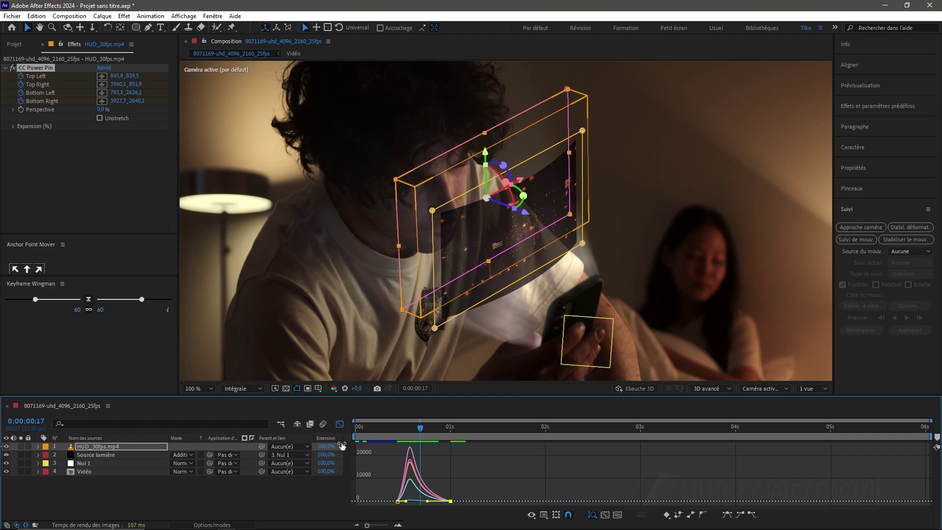
left_click(340, 423)
left_click(412, 428)
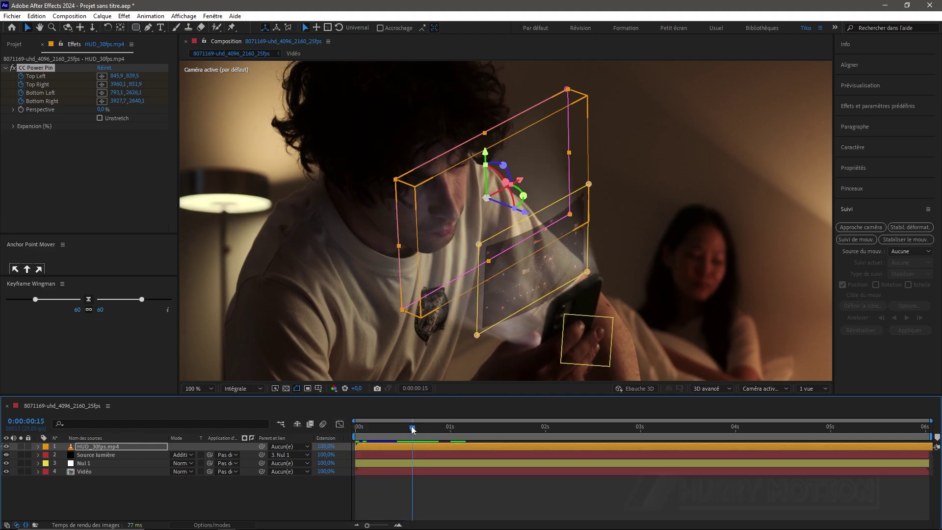
left_click(267, 501)
left_click_drag(412, 426, 425, 428)
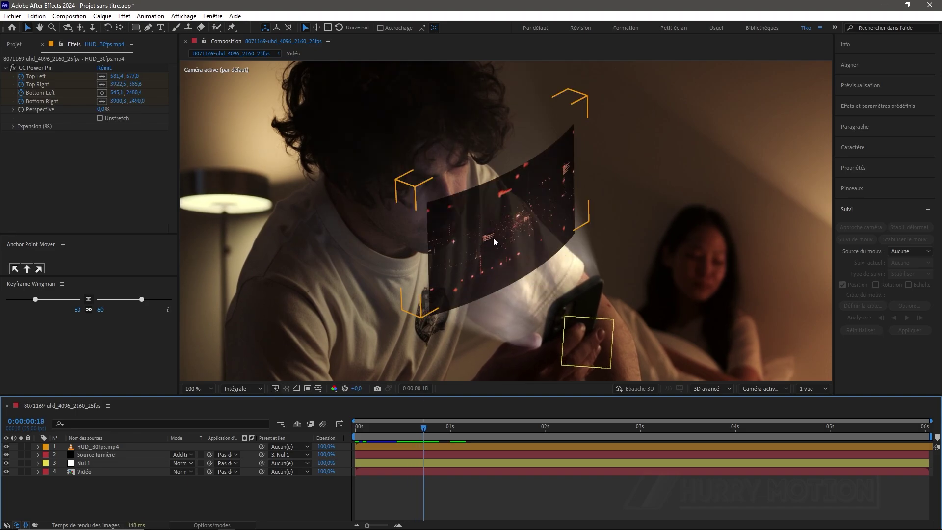
- Duplicate the Nul 1 layer and parent HUD_30fps.mp4 to the copy at layer 3
left_click(91, 464)
key("ctrl+d")
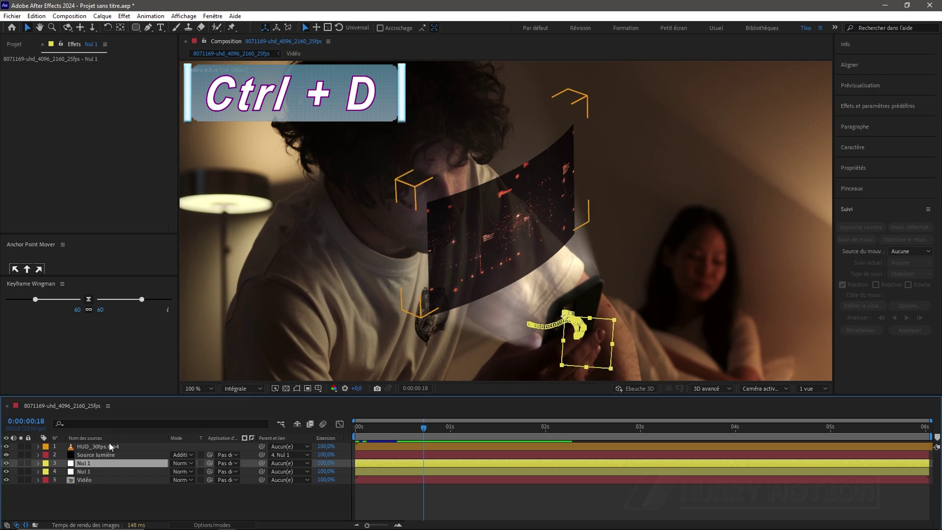
left_click(107, 447)
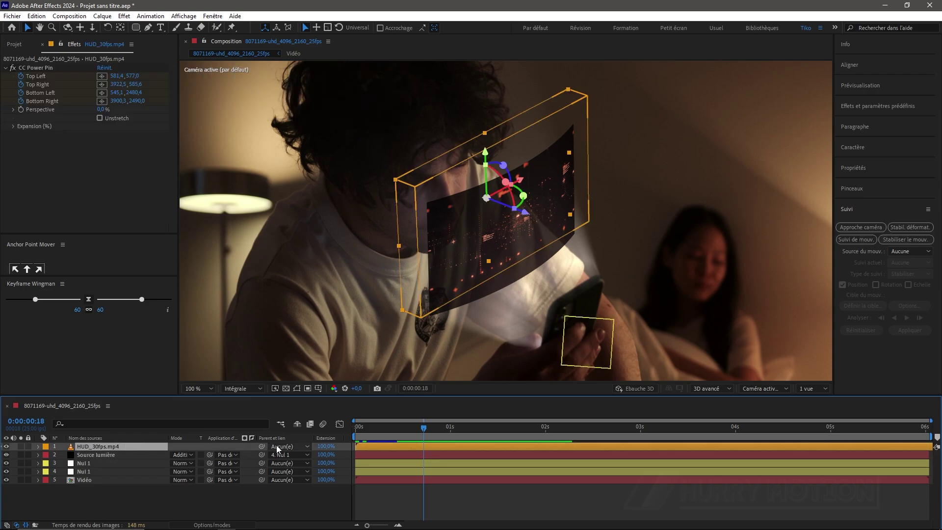
left_click_drag(261, 446, 90, 463)
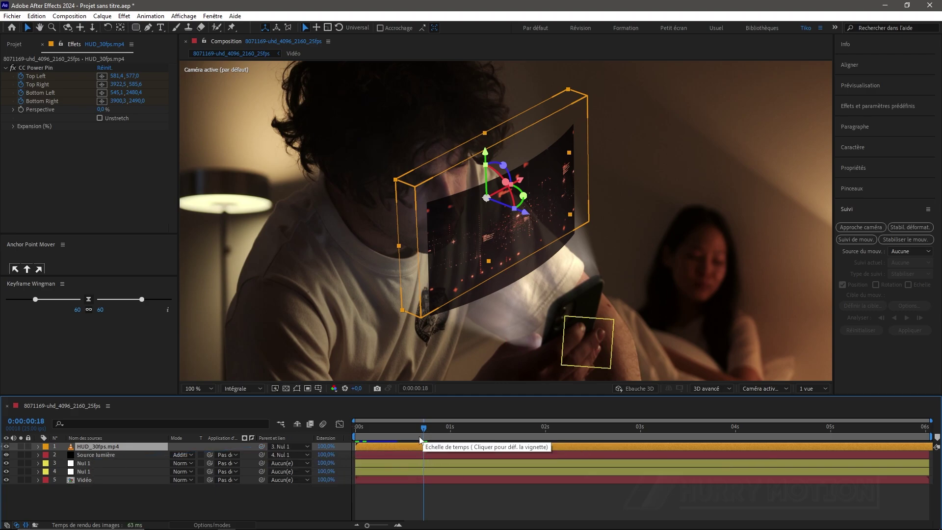
- Precompose HUD_30fps.mp4 with its parent null as HUD, moving all attributes into the new composition
left_click_drag(423, 428, 449, 437)
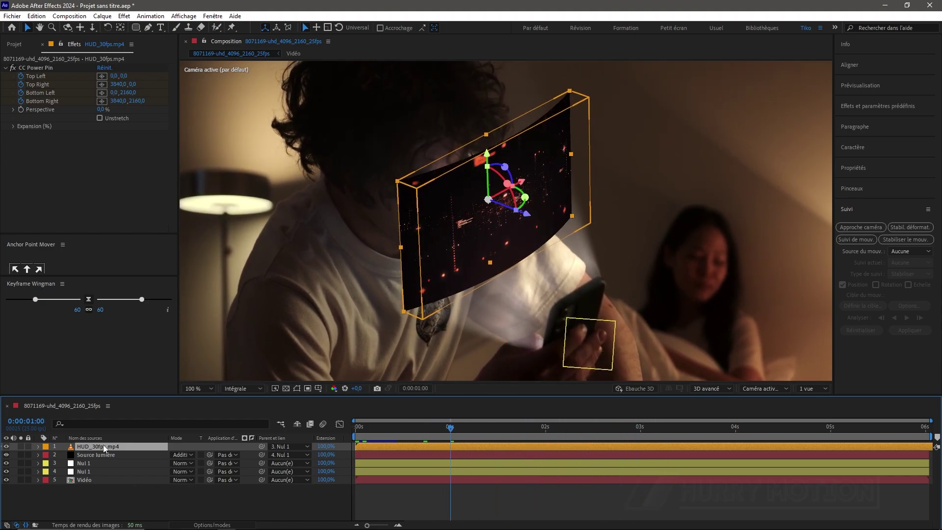
left_click(92, 464)
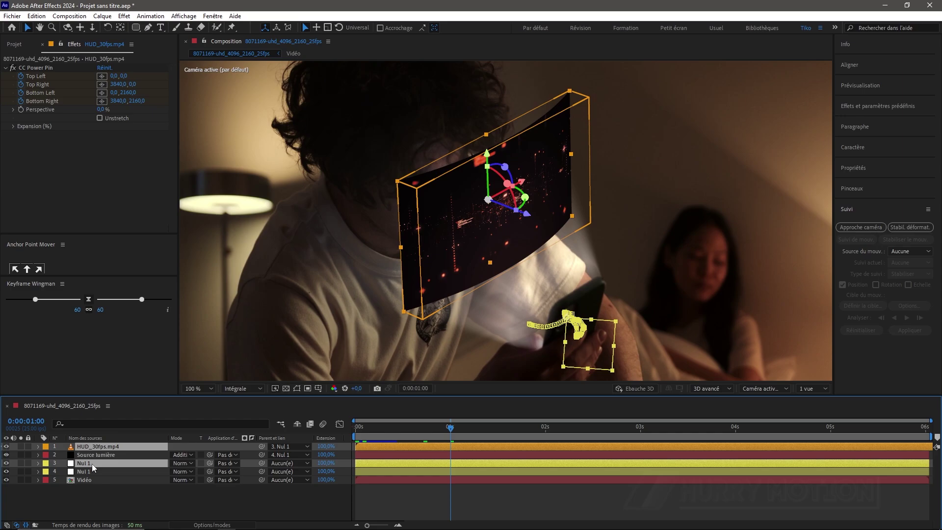
key("ctrl+shift+c")
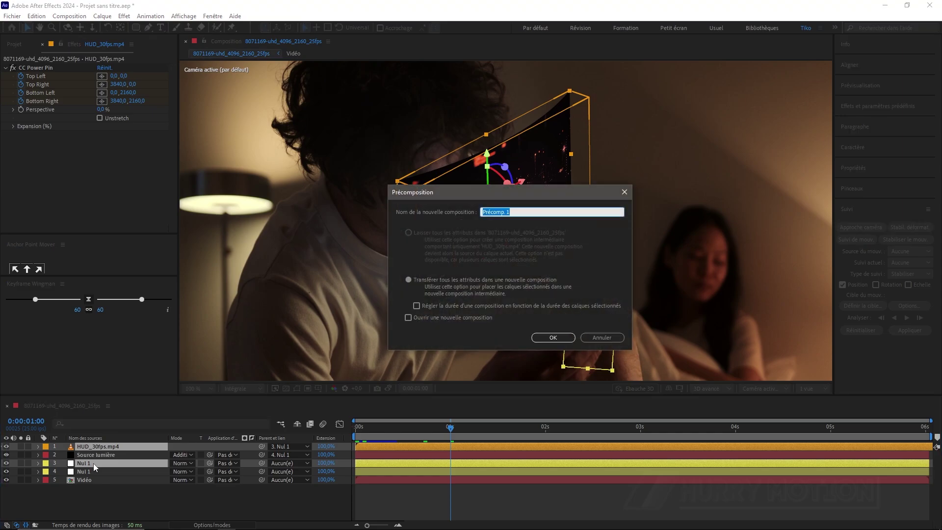
left_click(408, 279)
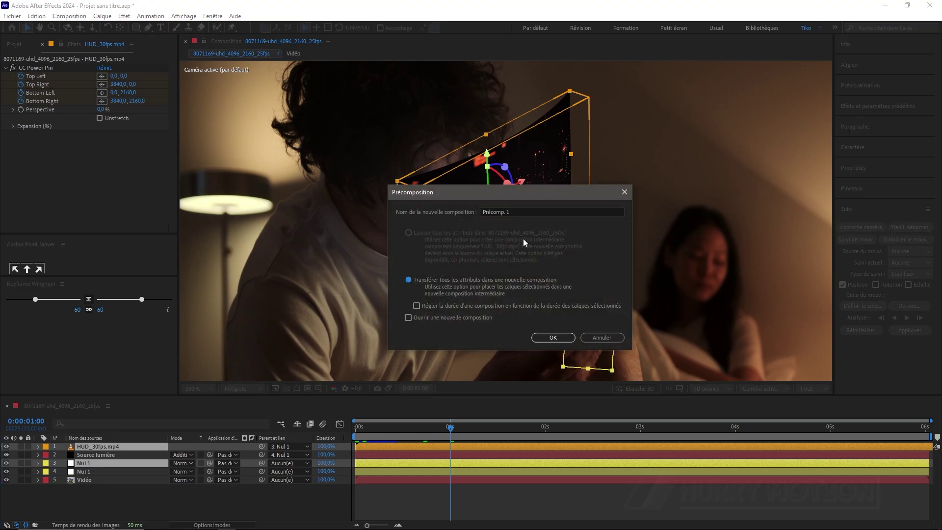
left_click(529, 213)
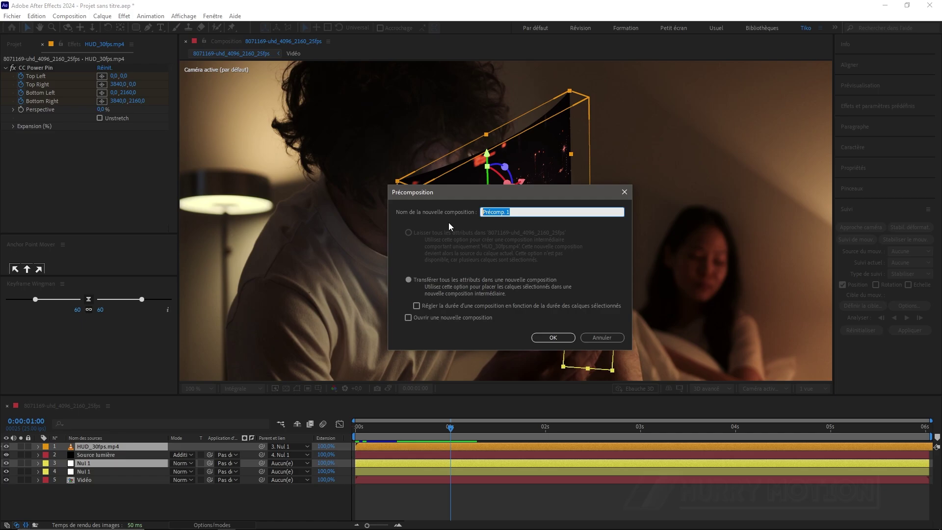
type("HUD")
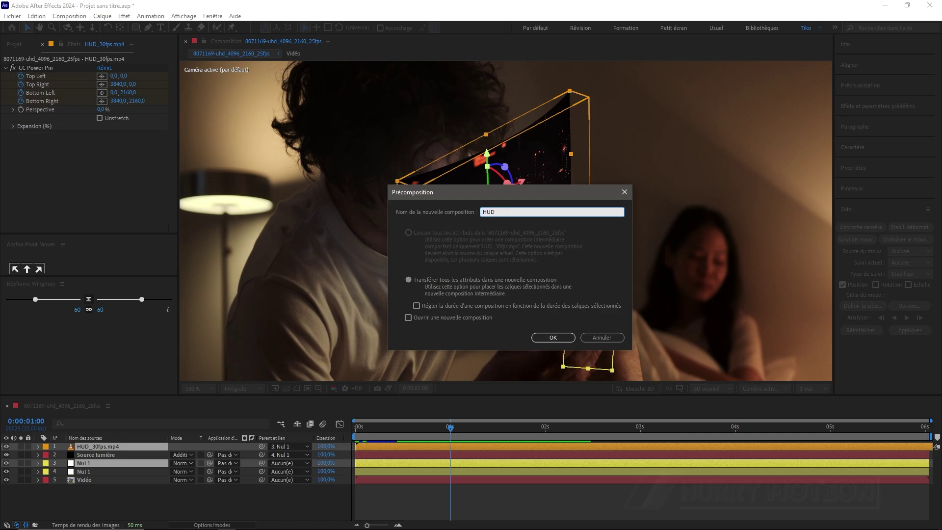
left_click(537, 338)
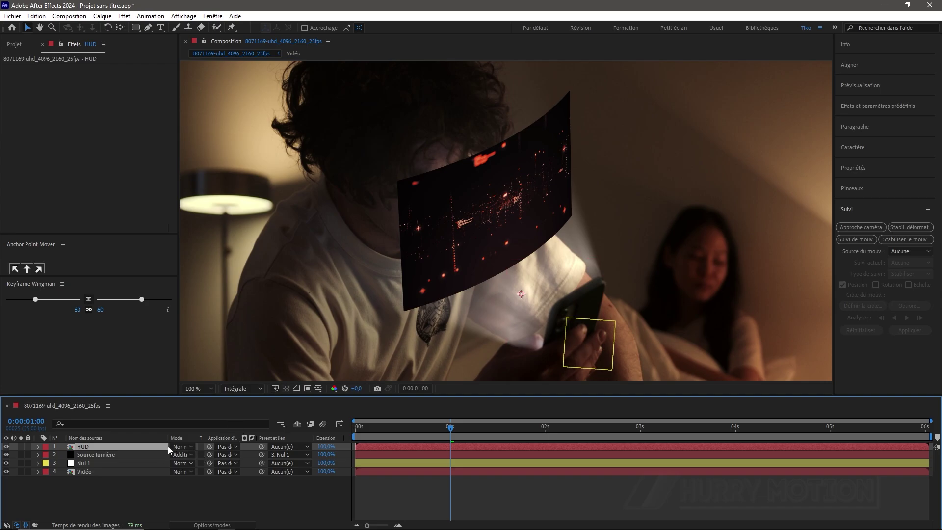
- Set the HUD precomposition's blending mode to Addition and play back the composite from the start
left_click(181, 447)
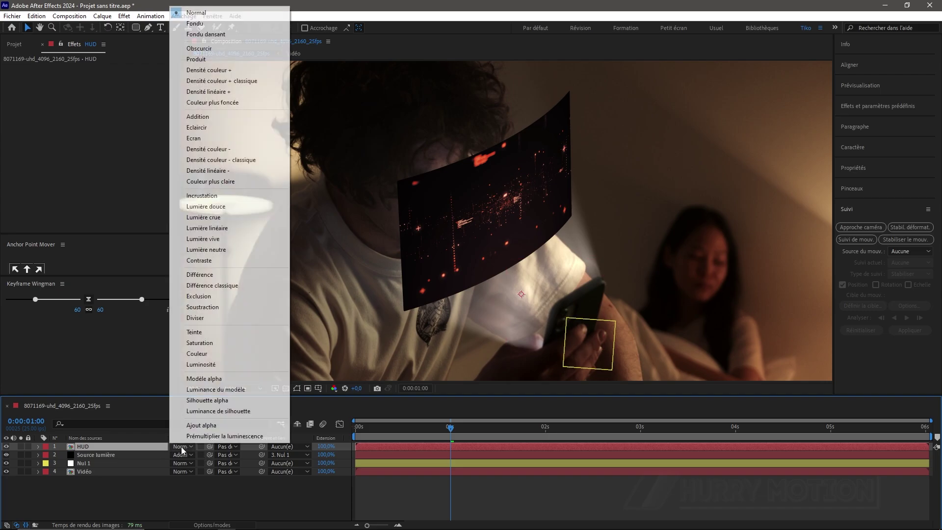
left_click(211, 117)
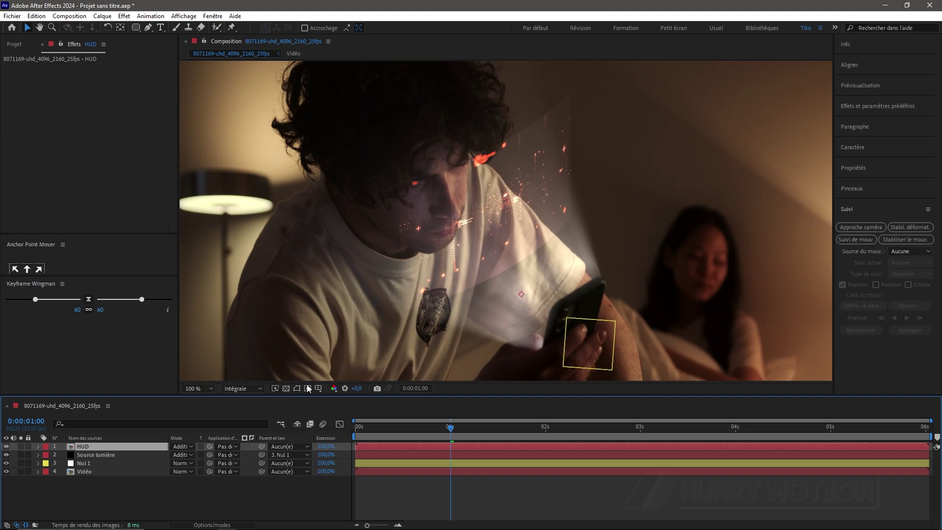
left_click_drag(440, 431, 358, 431)
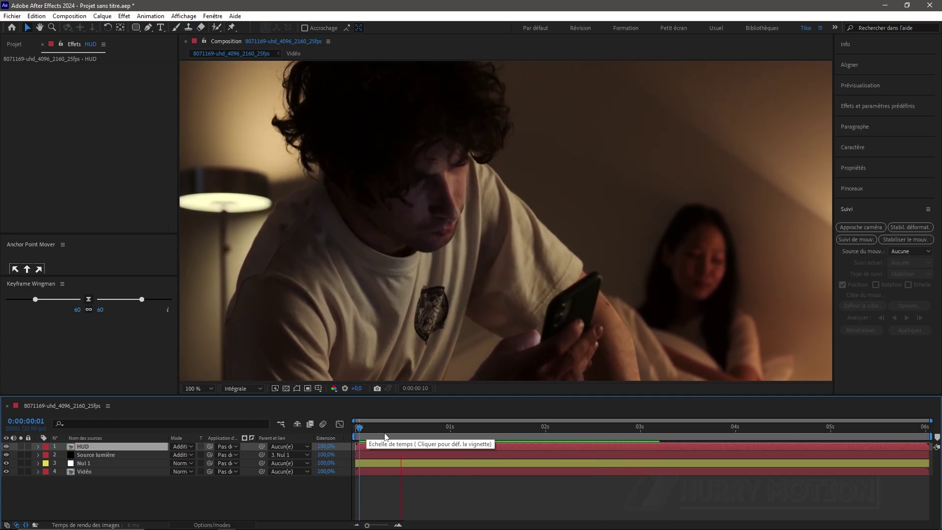
key("space")
left_click_drag(486, 425, 510, 431)
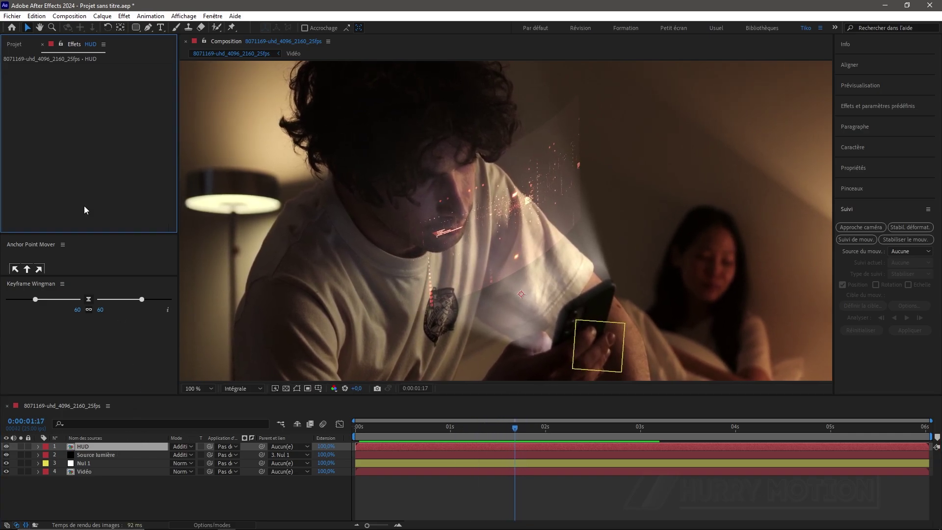
- Apply the "Mauvaise TV 2 - vieille TV" preset to the HUD layer
key("ctrl+space")
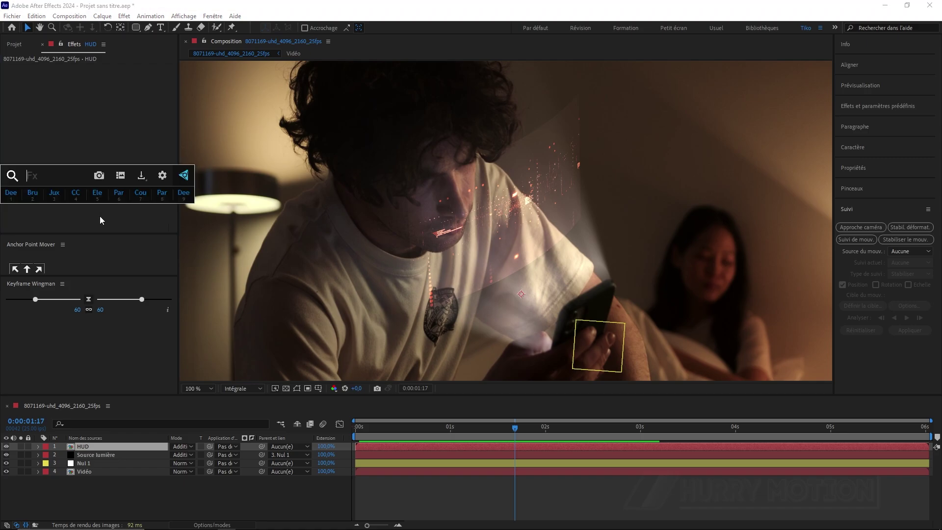
type("tv")
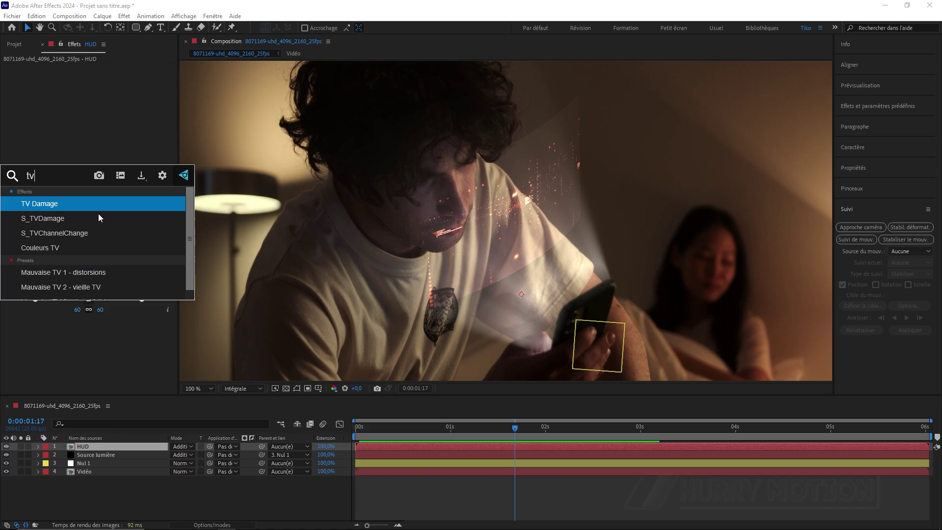
scroll(50, 210, "down", 1)
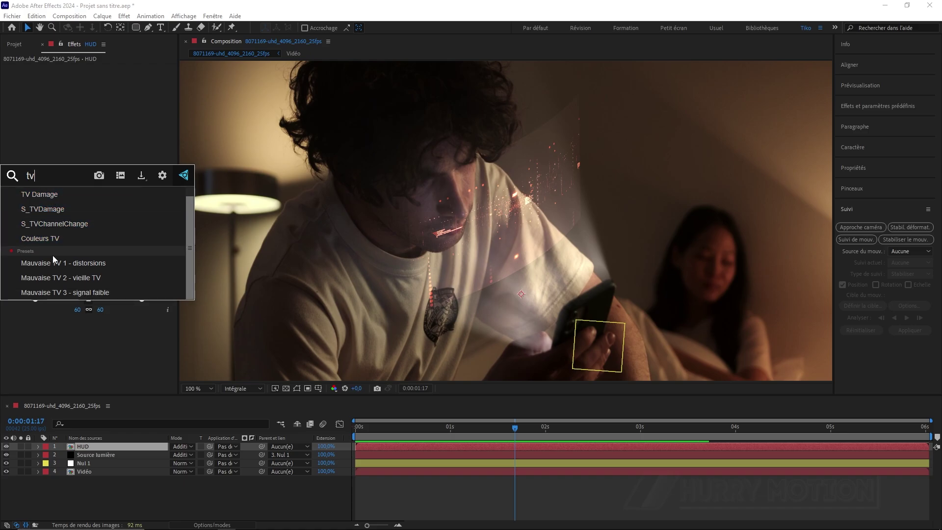
left_click(82, 278)
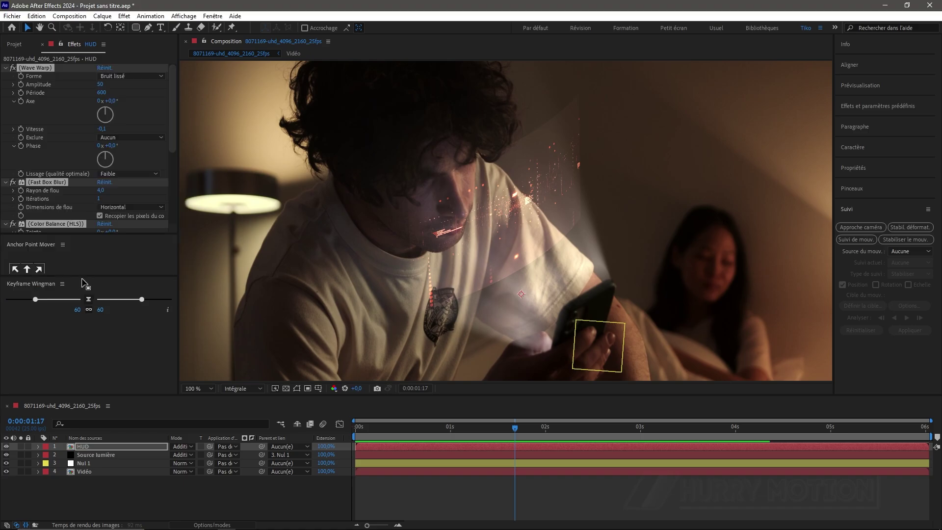
- Collapse all the preset's effects on the HUD layer and turn off Wave Warp
left_click(6, 69, "ctrl")
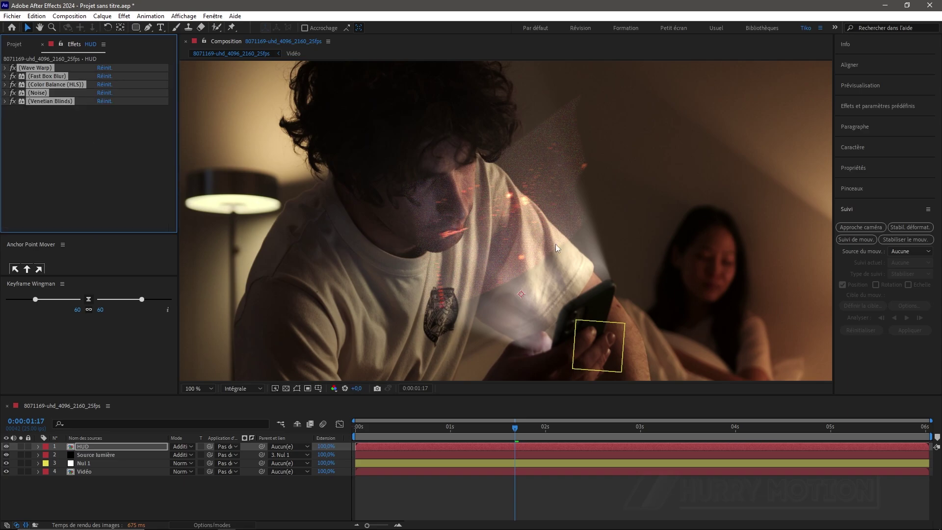
left_click(32, 131)
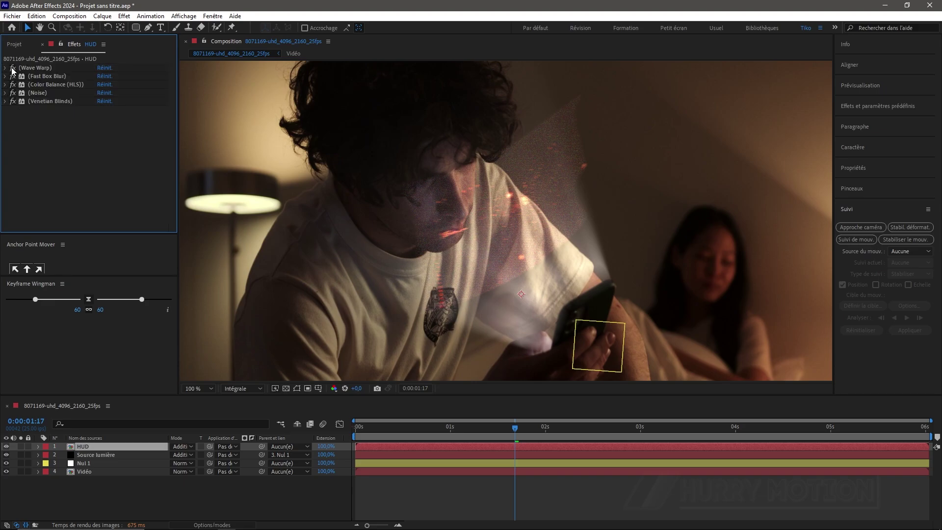
left_click(12, 67)
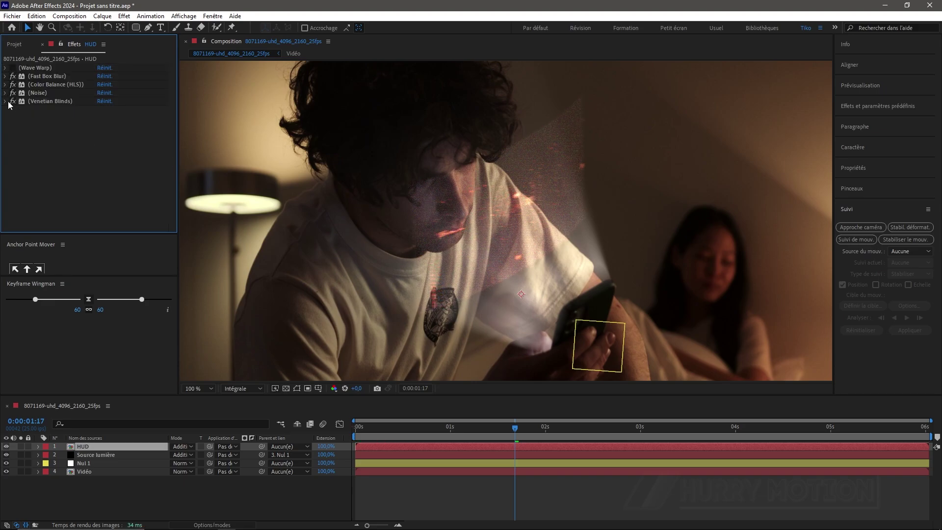
- Turn off Fast Box Blur on the HUD layer and set the Noise amount (Quantité) to 5%
left_click(13, 76)
left_click(5, 93)
left_click(102, 100)
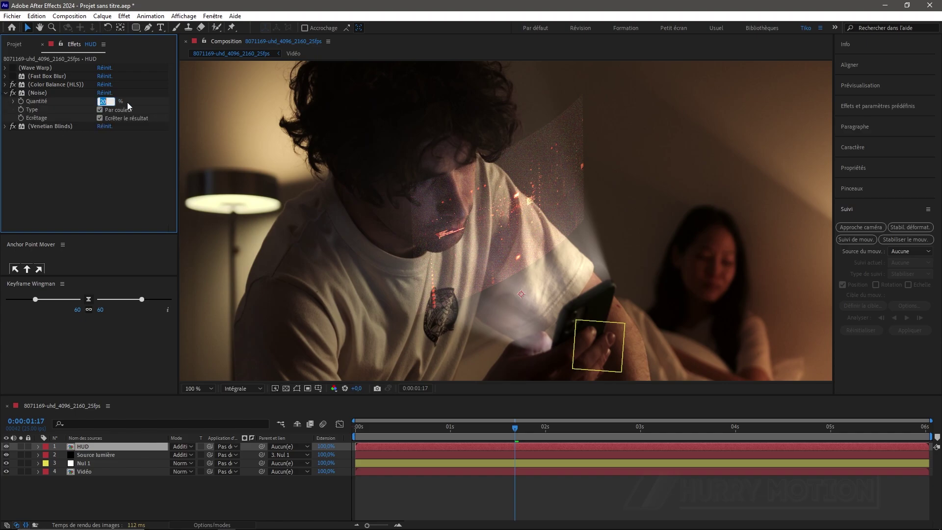
type("5")
key("Return")
key("period")
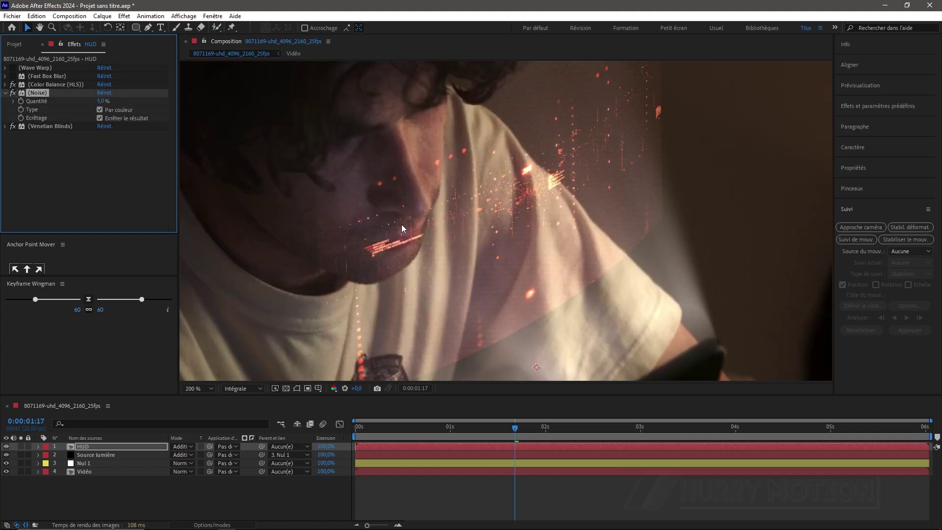
- Set the HUD layer's Venetian Blinds percentage to 30% and its direction to 65°
left_click(6, 93)
left_click(5, 101)
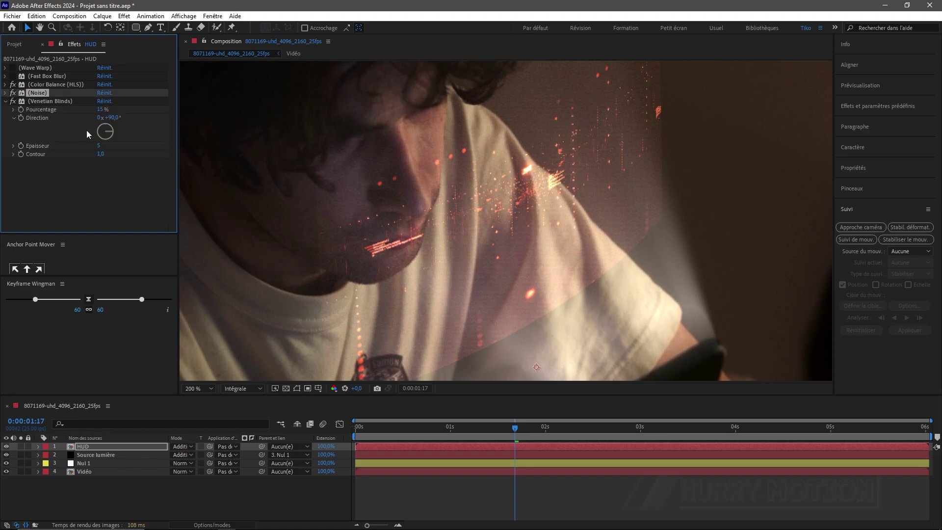
left_click(99, 110)
type("25")
key("Return")
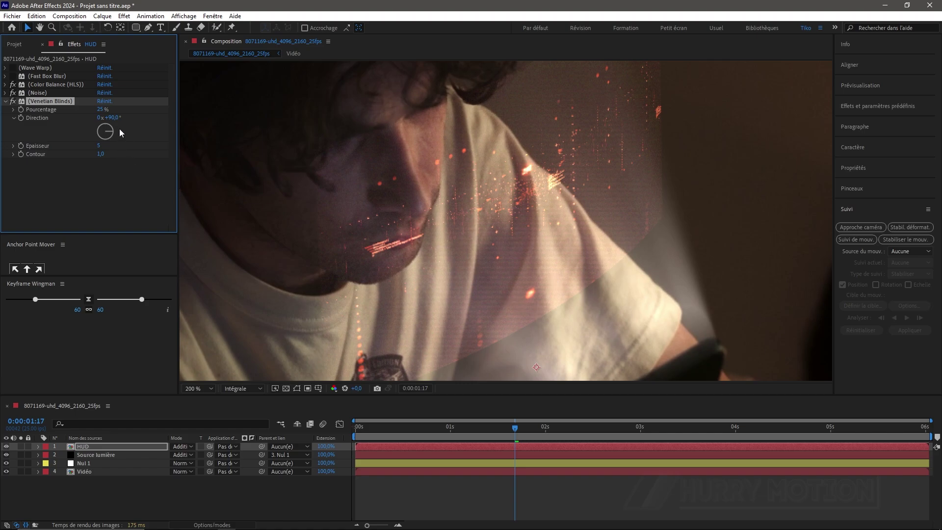
left_click_drag(118, 123, 106, 121)
left_click_drag(104, 123, 106, 123)
left_click(103, 109)
type("30")
key("Return")
scroll(507, 280, "down", 1)
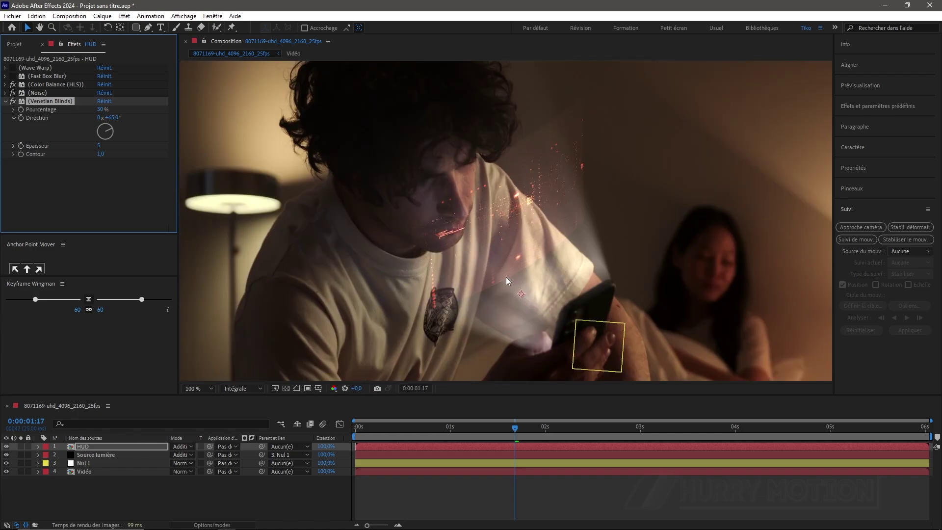
scroll(506, 278, "down", 1)
scroll(505, 278, "up", 1)
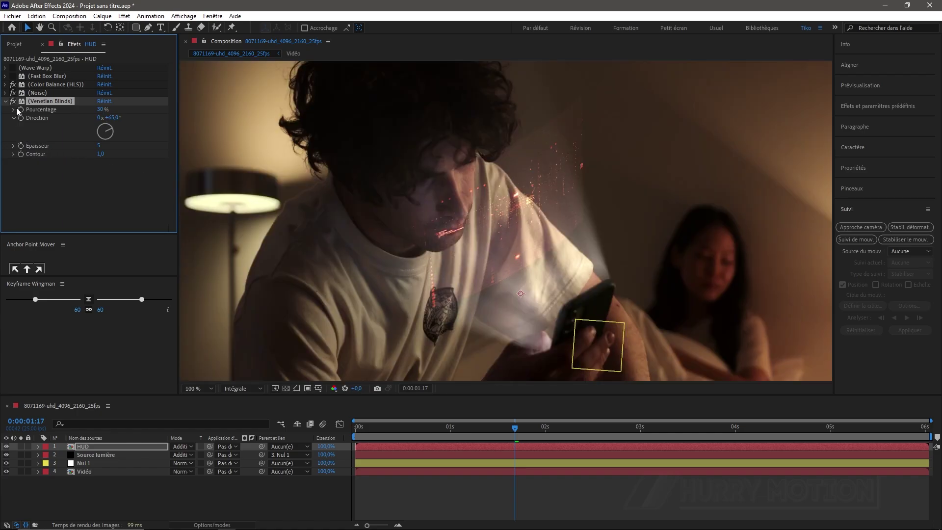
left_click(5, 101)
- Apply Deep Glow to the HUD layer and set its exposure to 2
left_click(41, 156)
key("ctrl+space")
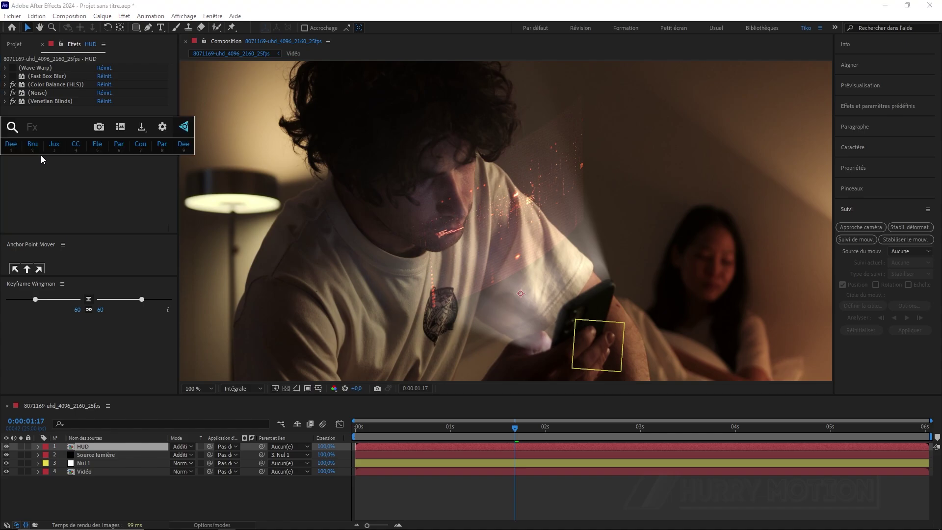
left_click(13, 146)
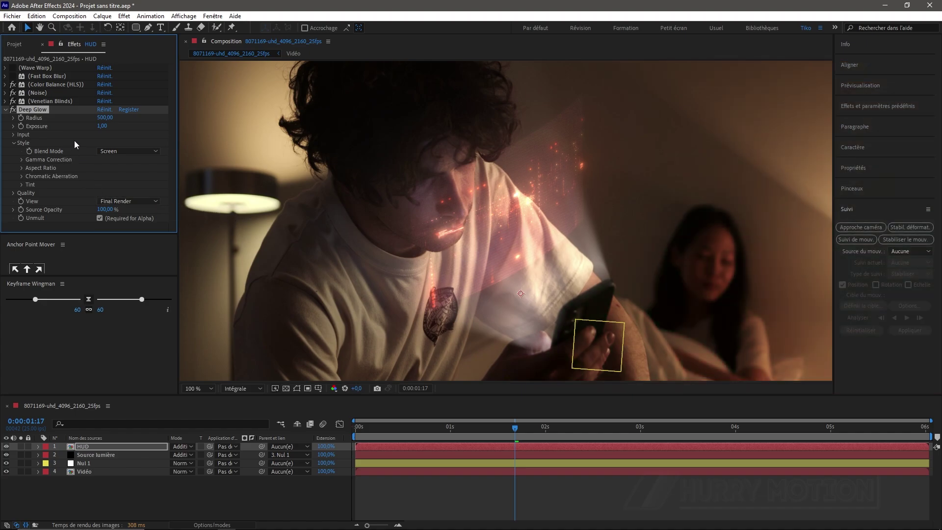
left_click(103, 127)
key("Return")
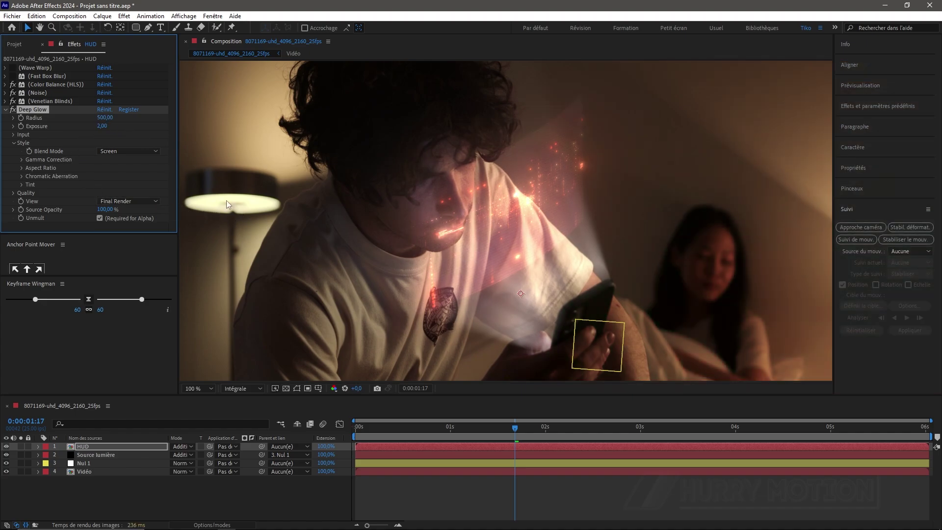
- Try Deep Glow radii of 250 and 100 on the HUD layer, settling on 200
left_click(104, 118)
type("250")
key("Return")
left_click(105, 118)
type("100")
key("Return")
left_click(105, 118)
type("200")
key("Return")
- Copy the Deep Glow effect from the HUD layer to the Source lumière layer
left_click(28, 110)
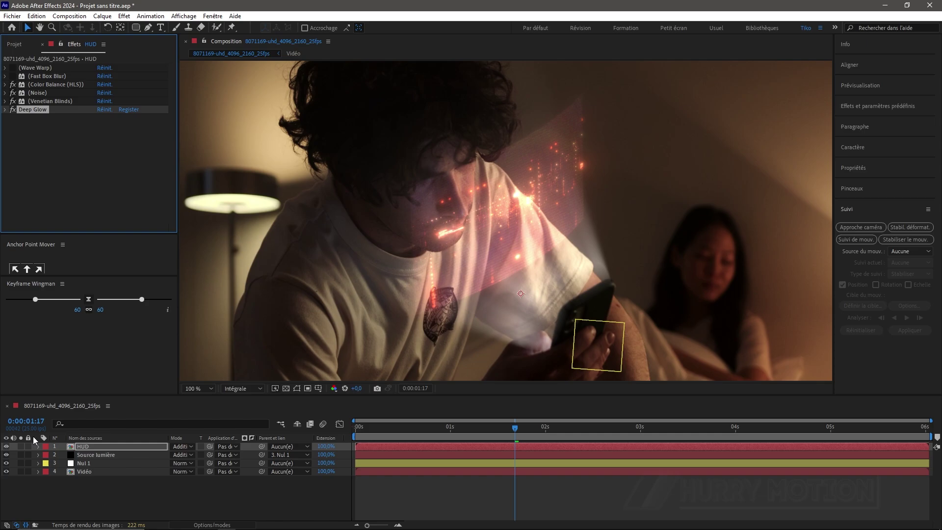
left_click(93, 455)
left_click(51, 244)
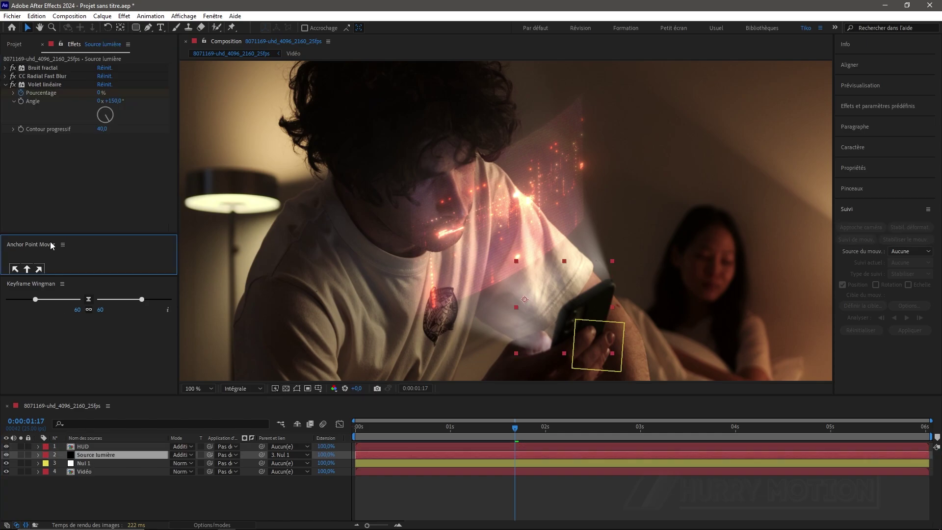
key("ctrl+v")
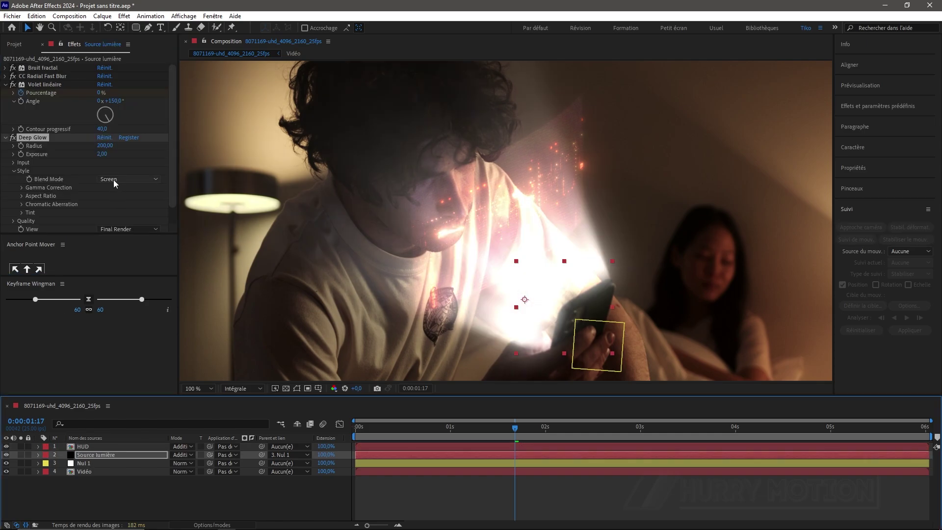
- Set Deep Glow on the Source lumière layer to an exposure of 0.5 and a radius of 100
left_click(115, 180)
left_click(103, 155)
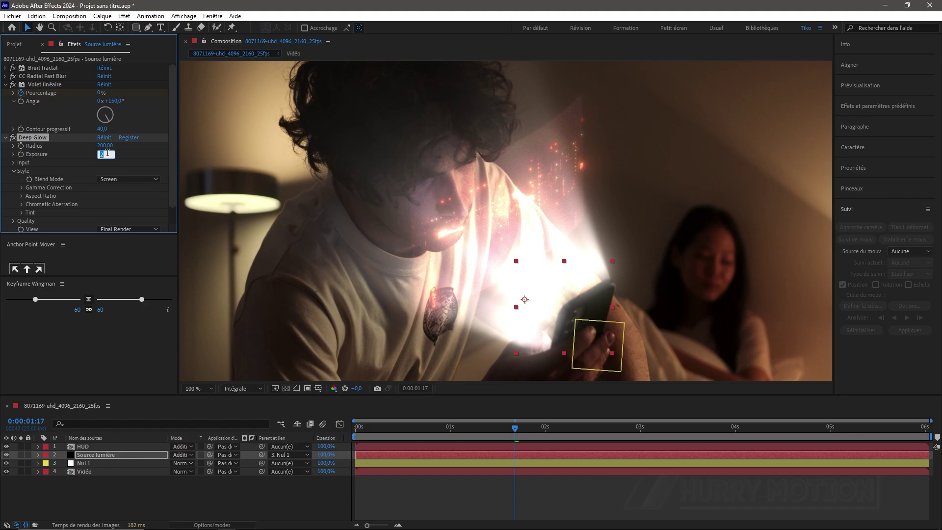
type(".5")
key("Return")
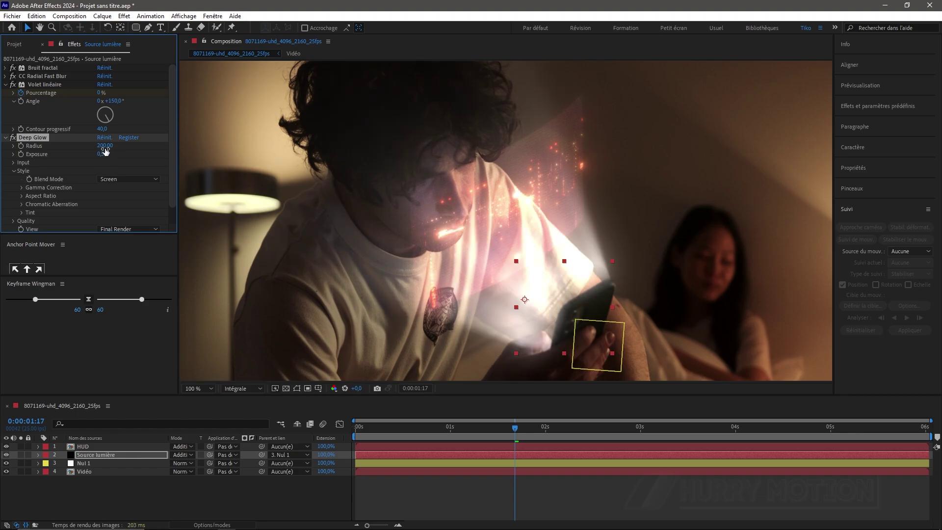
left_click(103, 146)
type("100")
key("Return")
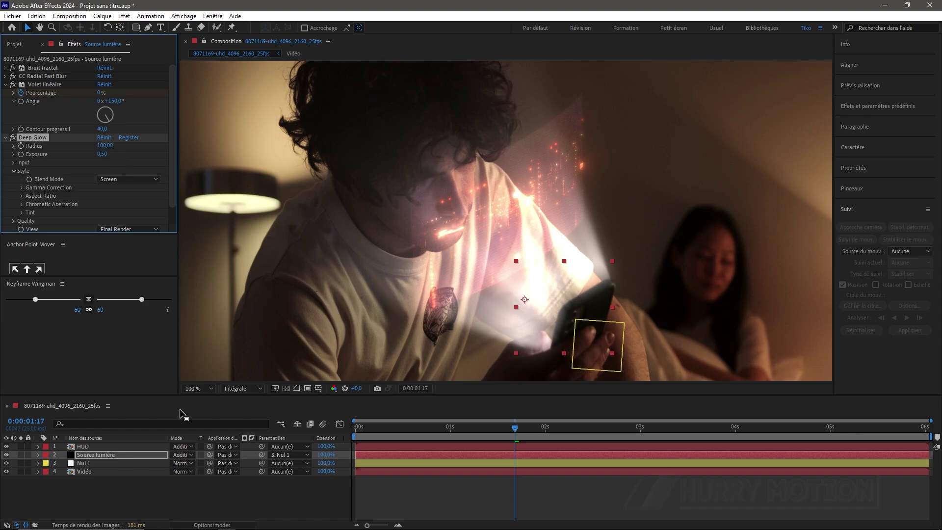
- Turn off Deep Glow on the Source lumière layer and hide the HUD layer
left_click(13, 138)
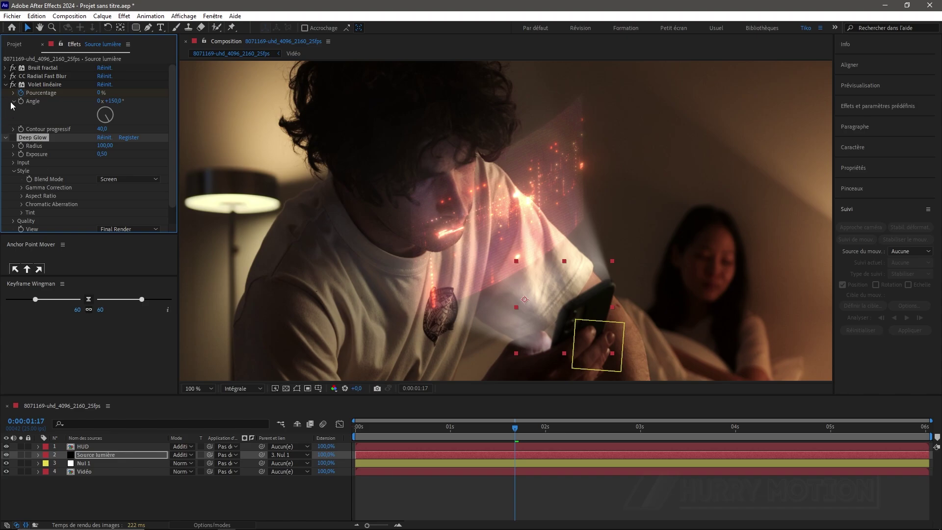
left_click(6, 446)
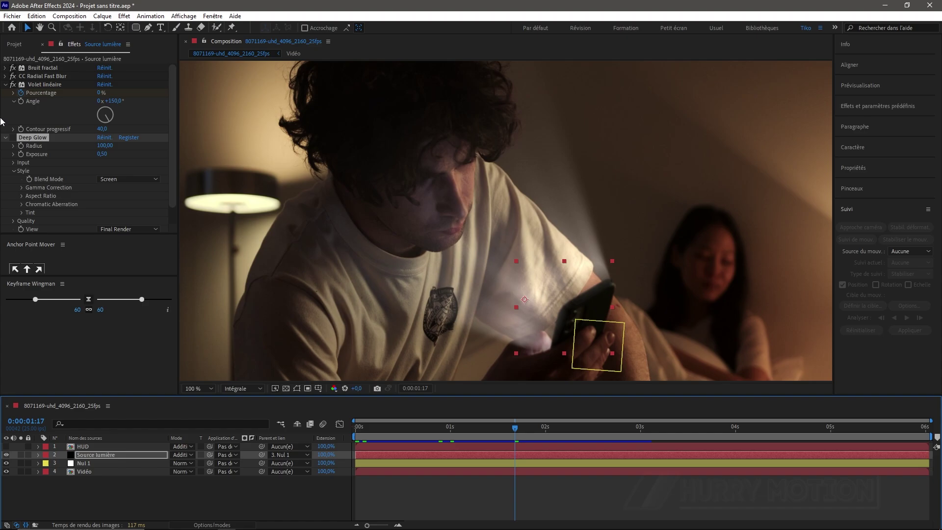
left_click(6, 84)
left_click(6, 94)
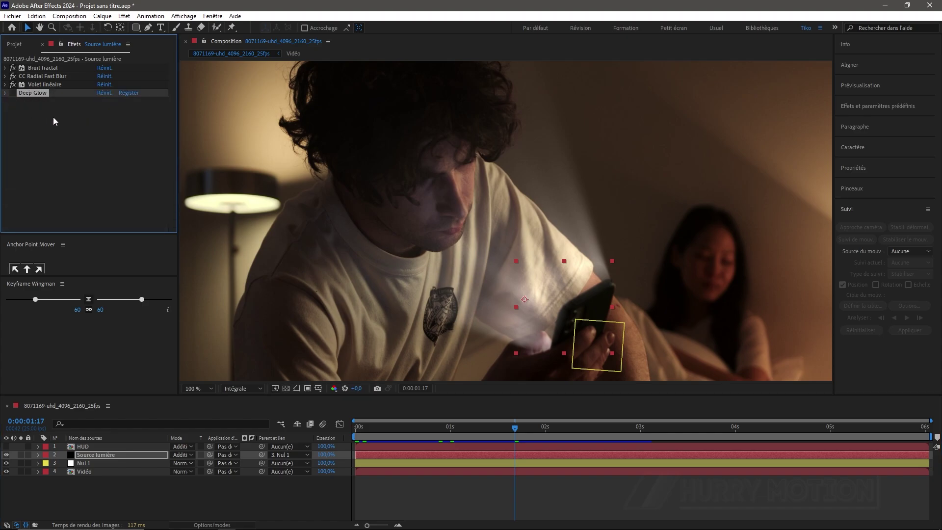
left_click(119, 158)
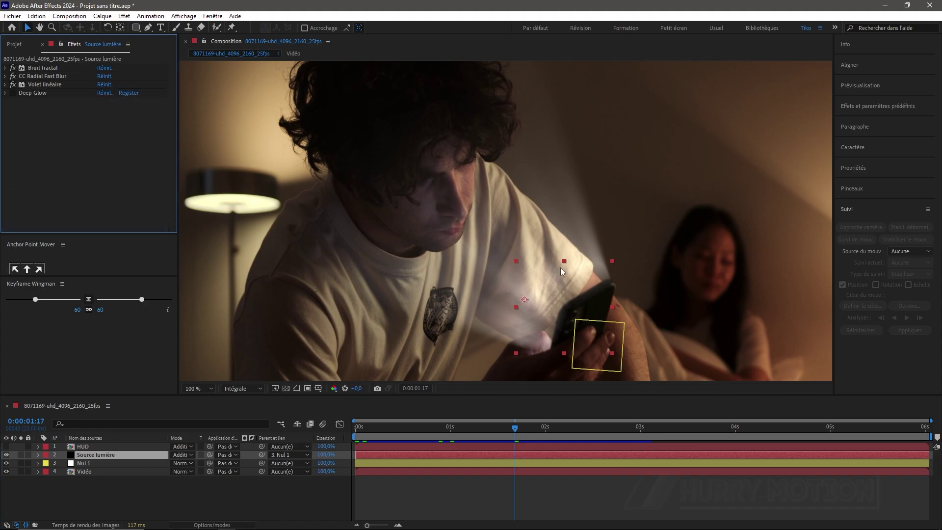
- Apply the Teinte effect to the Source lumière layer and sample its Claire colour from the background wall
key("ctrl+space")
type("te")
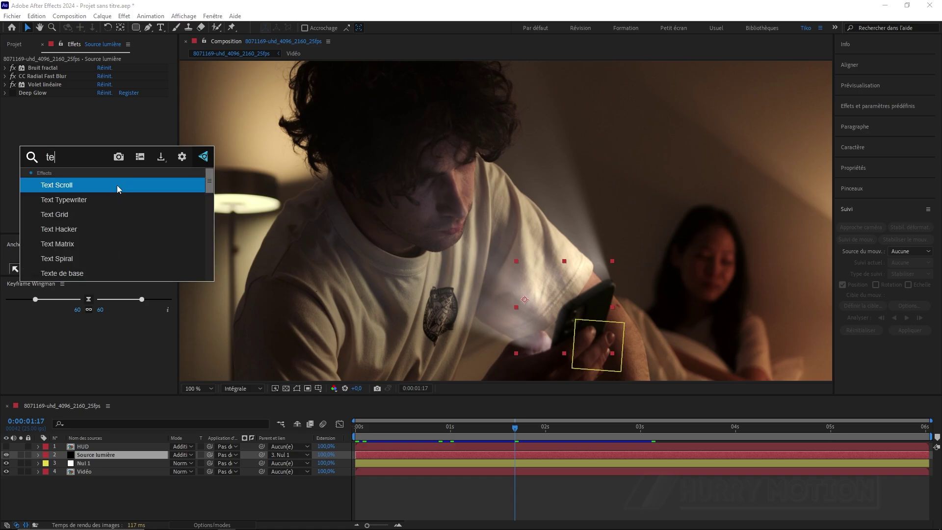
type("in")
left_click(86, 199)
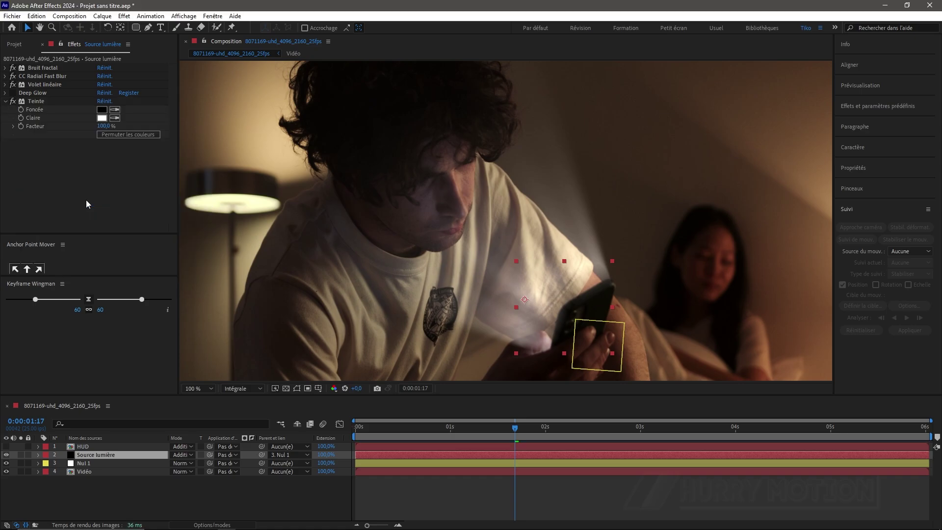
left_click(114, 118)
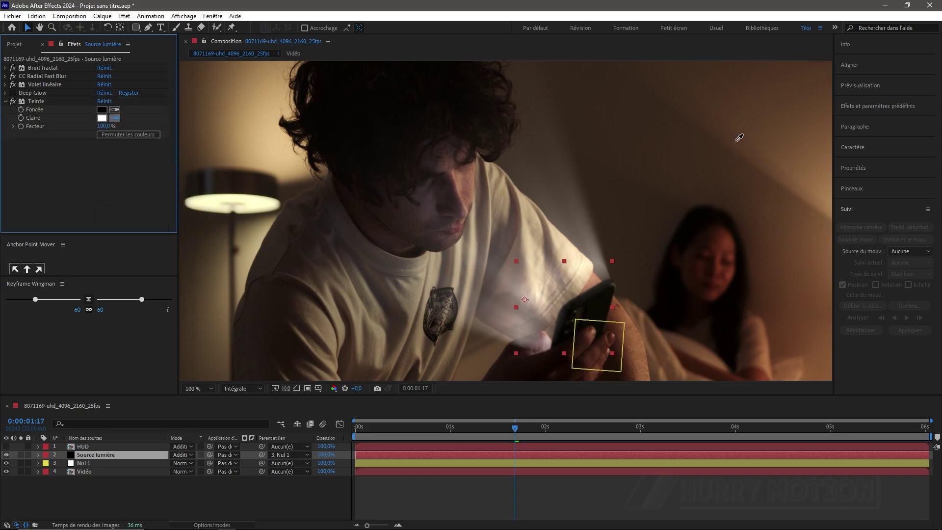
left_click(775, 195)
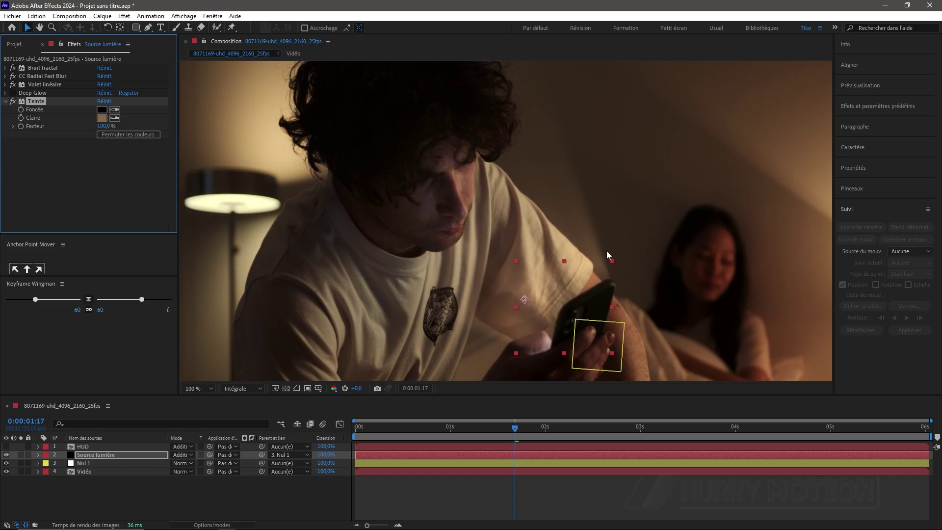
- Change the Claire colour of the light source's Teinte effect to bright blue, about 00BAFF
left_click(102, 118)
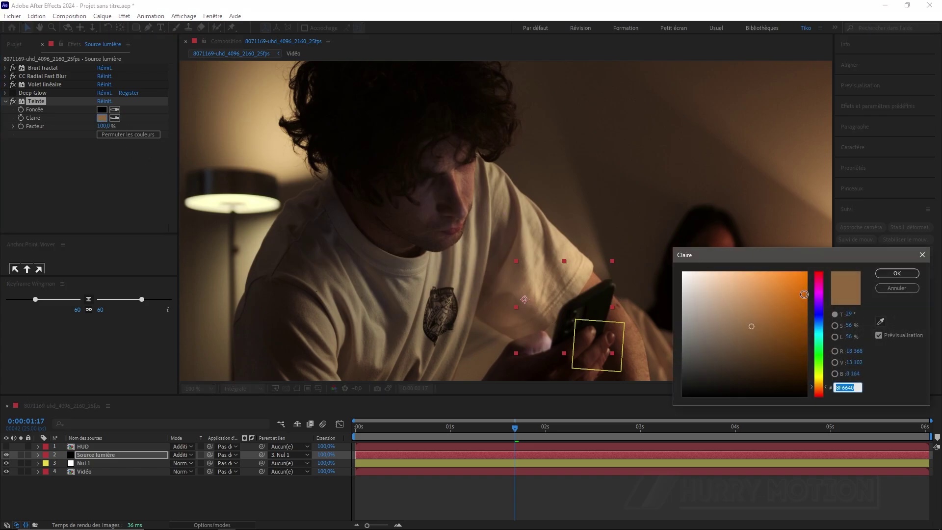
left_click_drag(805, 294, 809, 267)
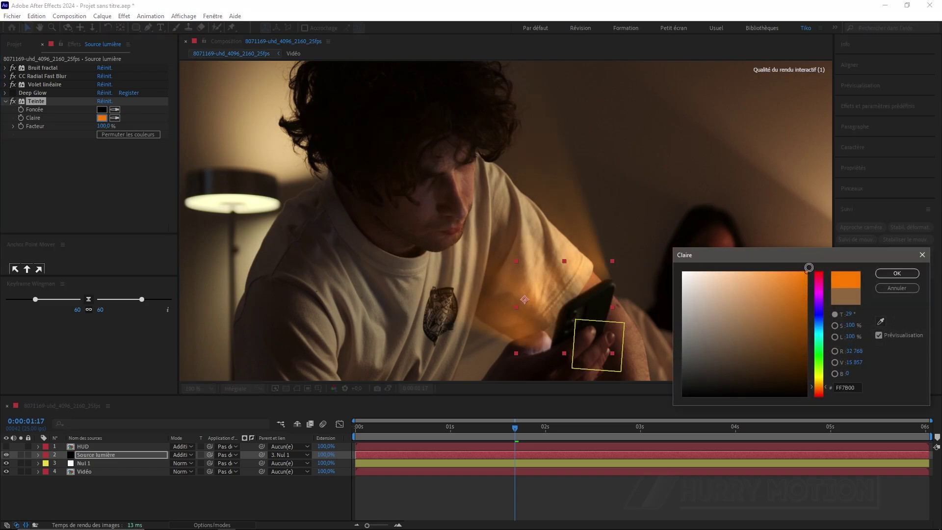
left_click_drag(818, 314, 820, 332)
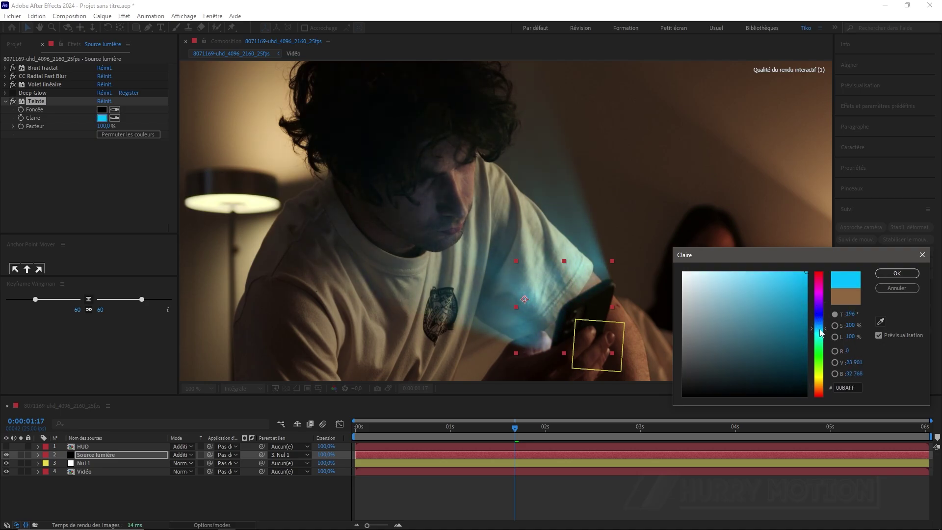
left_click(897, 273)
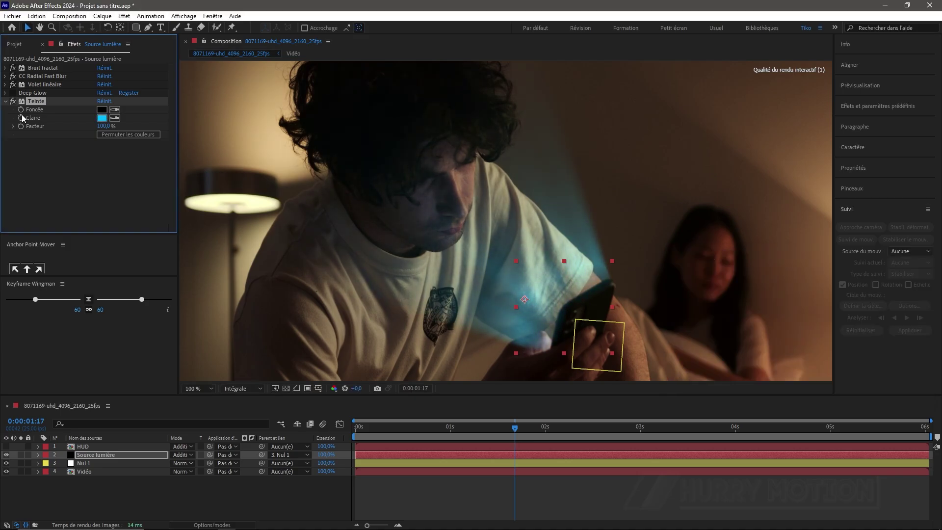
- Copy the Teinte effect from Source lumière to the HUD layer and place it above Deep Glow
left_click(91, 446)
left_click(28, 196)
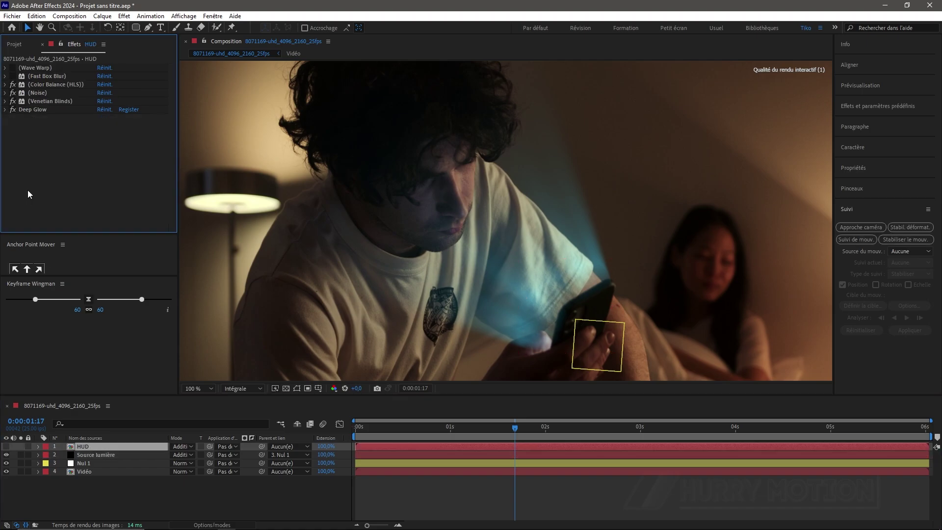
key("ctrl+v")
left_click_drag(25, 120, 29, 106)
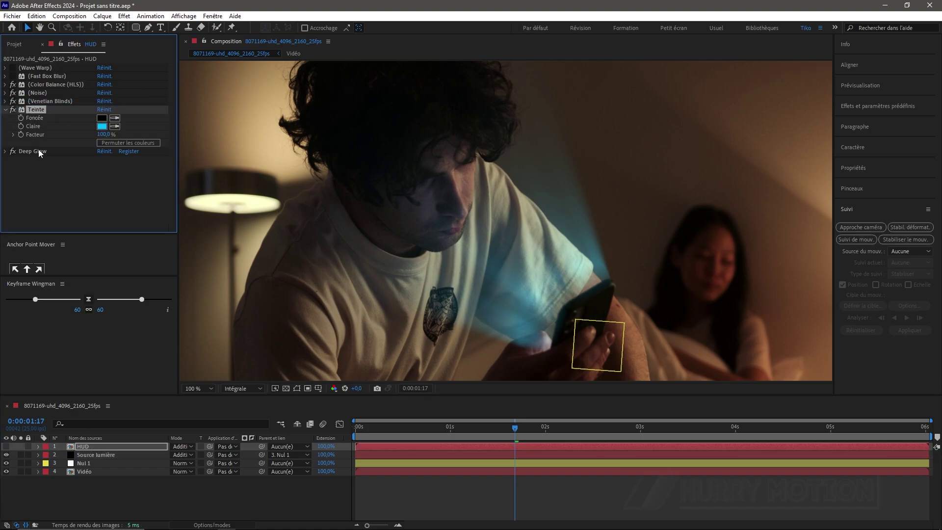
- Show the HUD layer again and play back the composite from the start
left_click(7, 447)
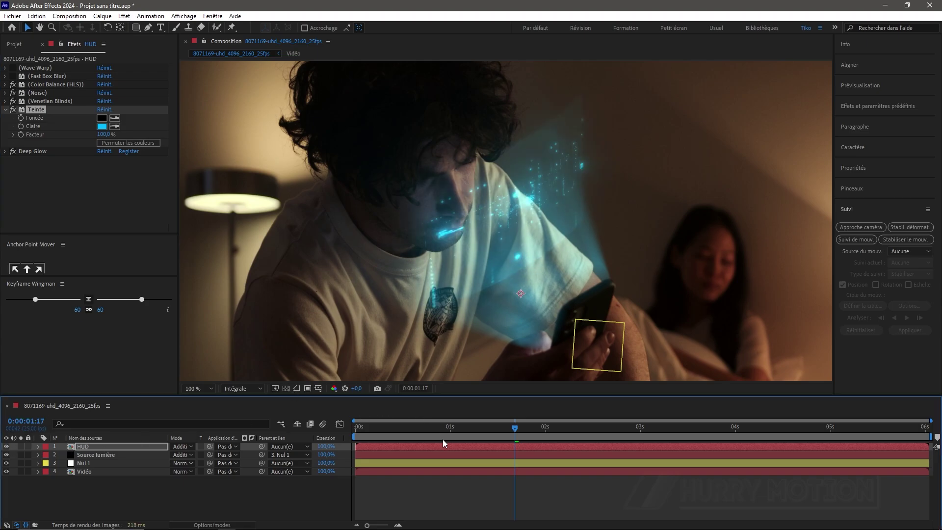
left_click_drag(519, 428, 352, 433)
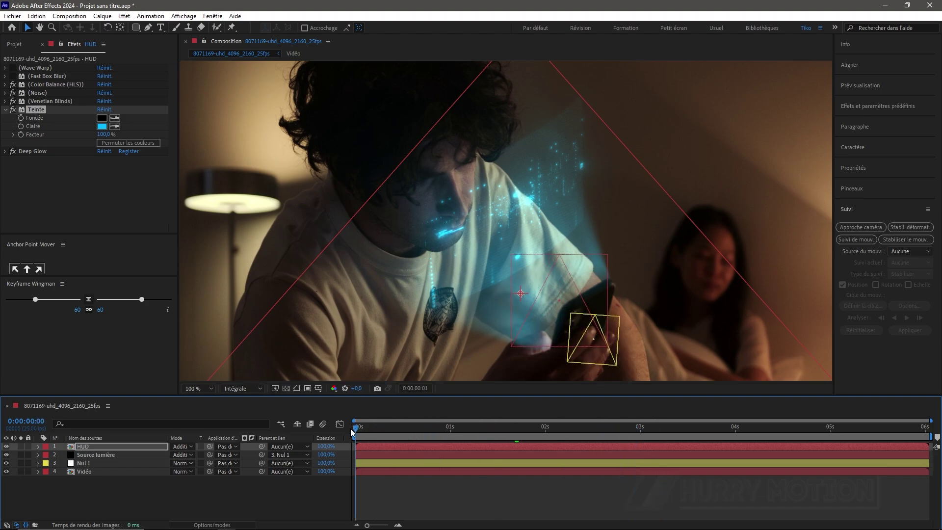
key("space")
- Open the HUD precomposition, enable motion blur for HUD_30fps.mp4 and return to the start of the timeline
double_click(87, 445)
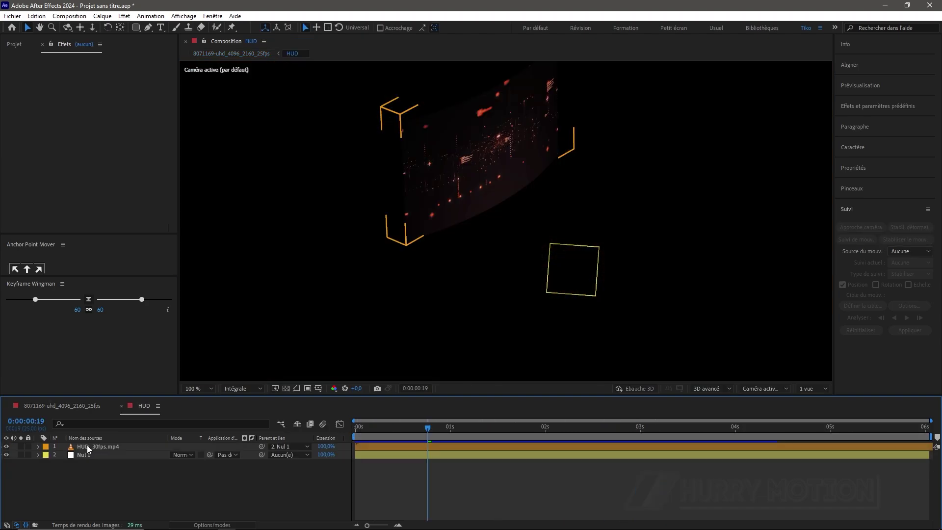
mouse_move(426, 425)
left_mouse_down()
mouse_move(384, 427)
mouse_move(423, 426)
left_mouse_up()
left_click(113, 447)
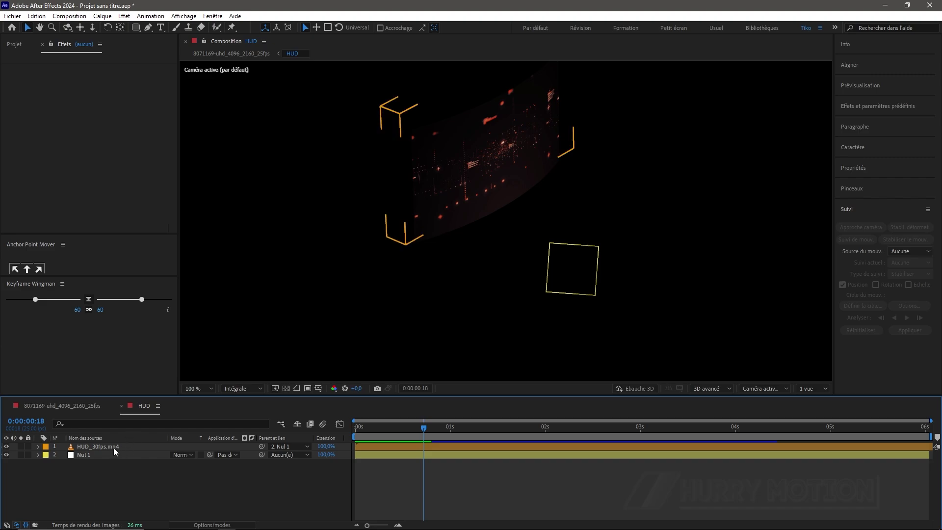
left_click(212, 525)
left_click(212, 446)
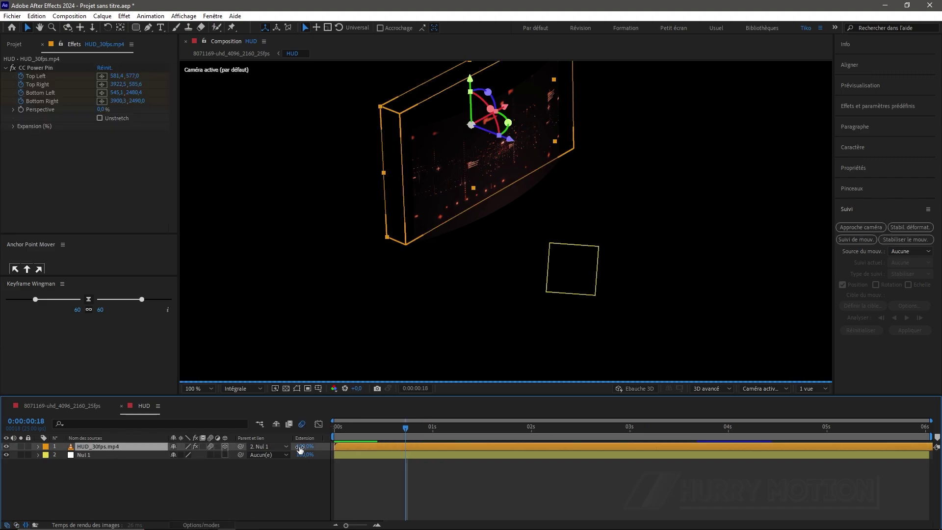
left_click_drag(405, 428, 335, 427)
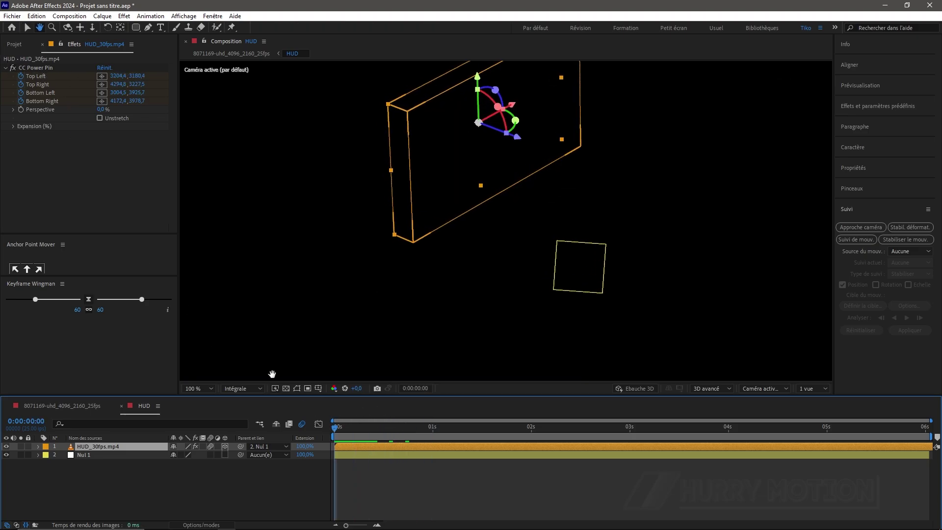
- Preview the HUD precomposition, return to the main composition, play it and move the playhead to 0:00:00:22
key("space")
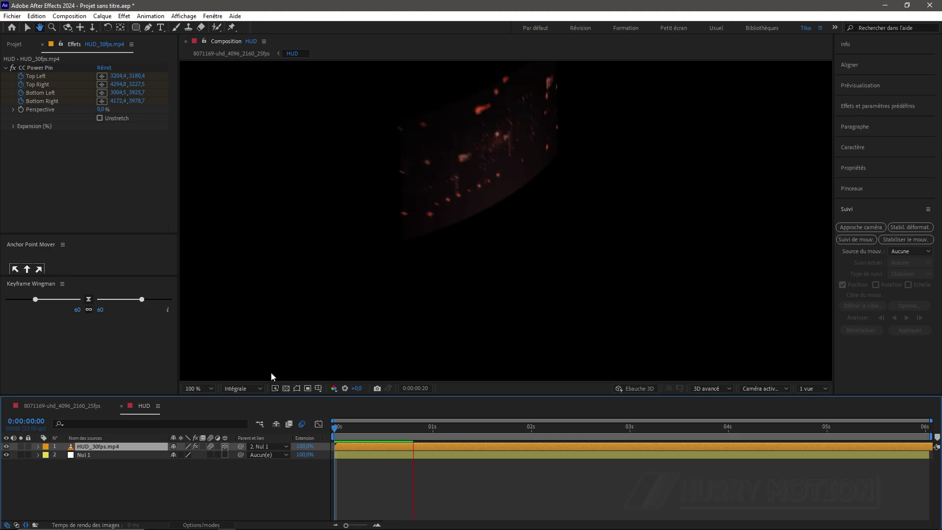
left_click(34, 405)
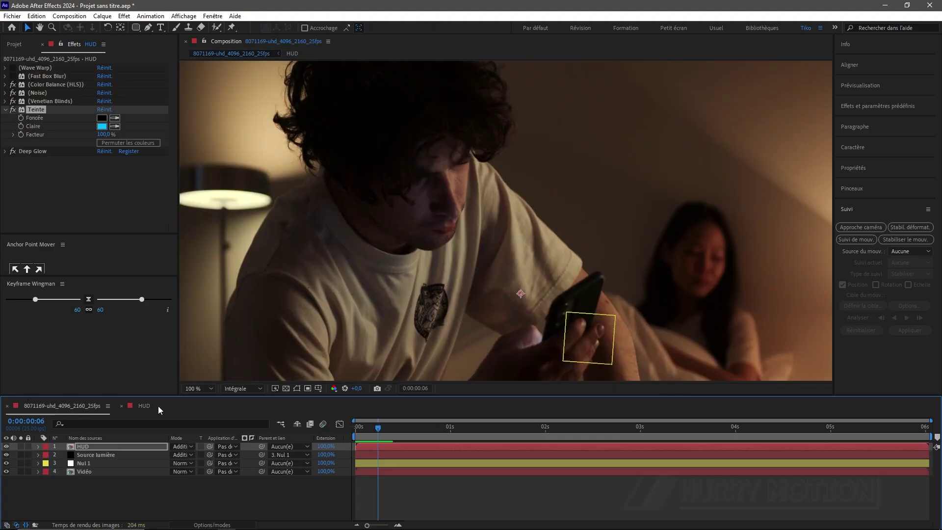
key("space")
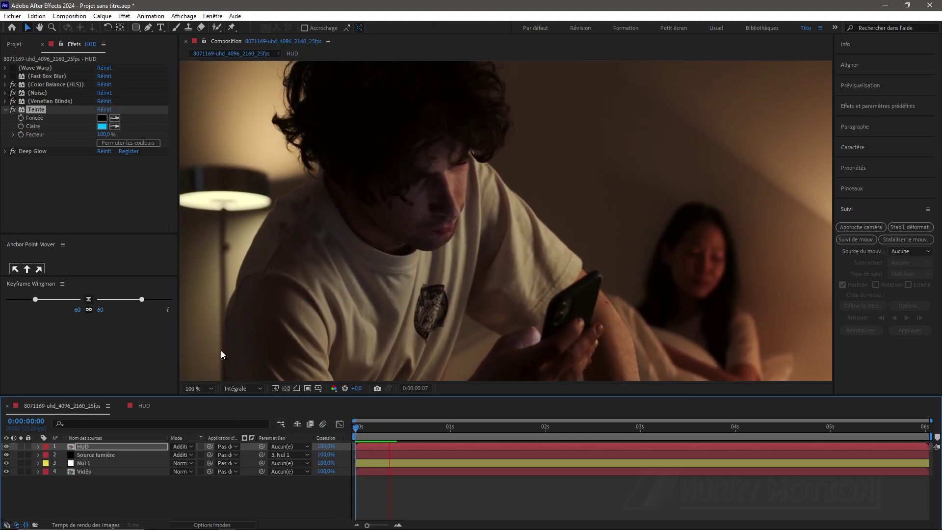
left_click(370, 428)
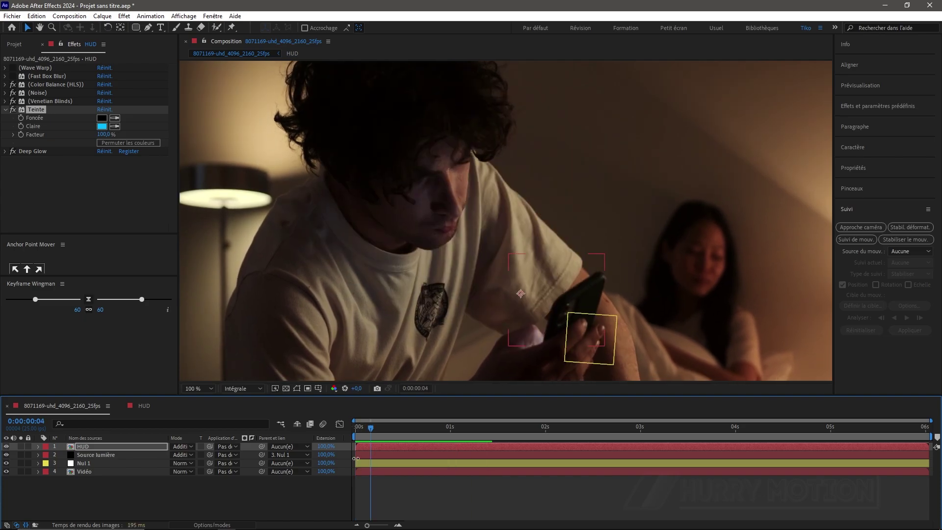
left_click_drag(370, 427, 438, 429)
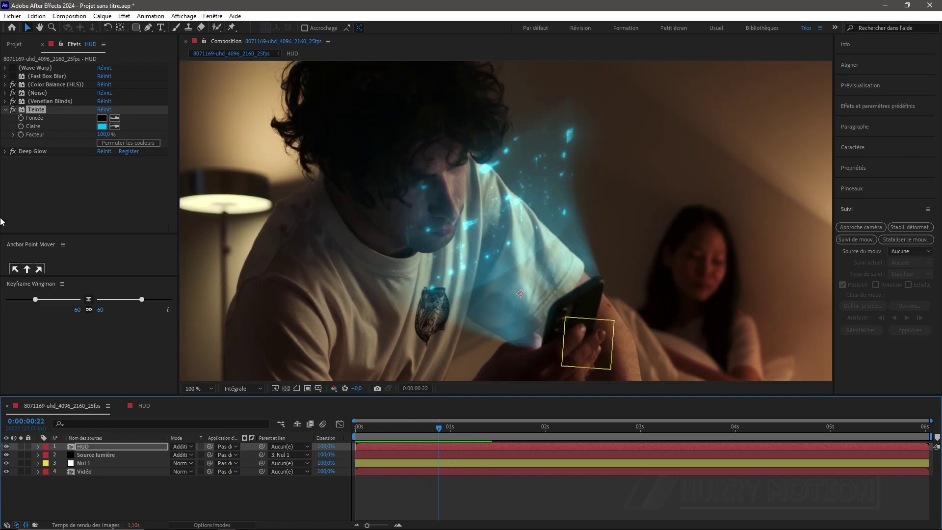
- Turn on the Deep Glow effect of the Source lumière layer
left_click(6, 110)
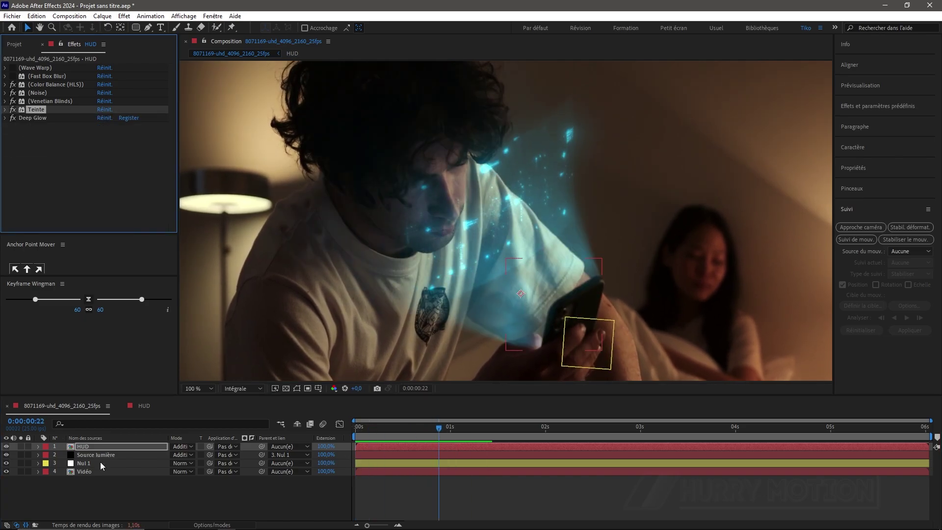
left_click(103, 454)
left_click(13, 93)
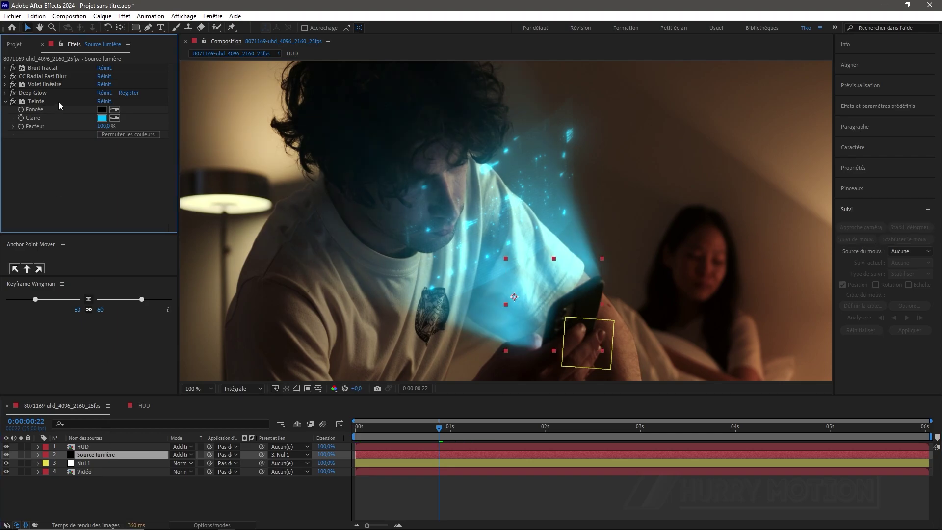
- Try 80 % opacity on the Source lumière layer and settle on 70 %
left_click(114, 456)
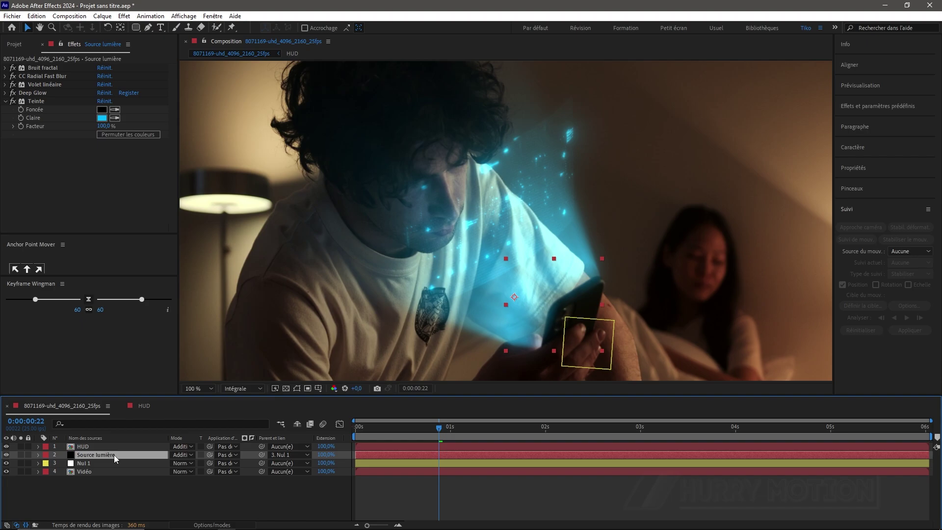
key("t")
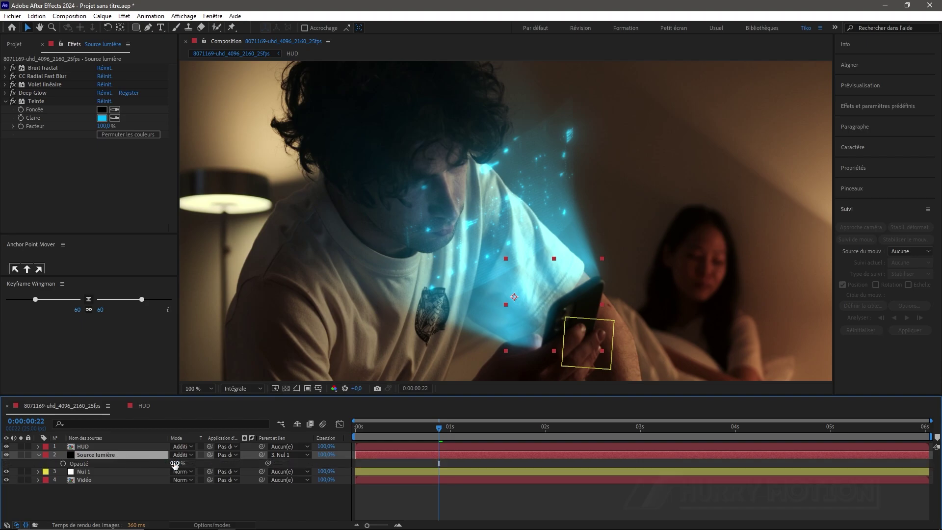
left_click(176, 463)
type("80")
key("Return")
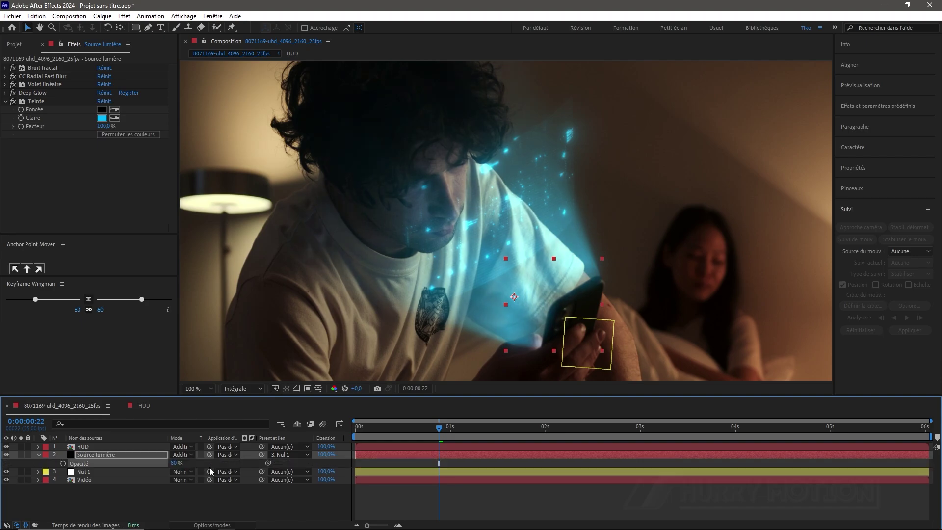
left_click(175, 463)
type("70")
key("Return")
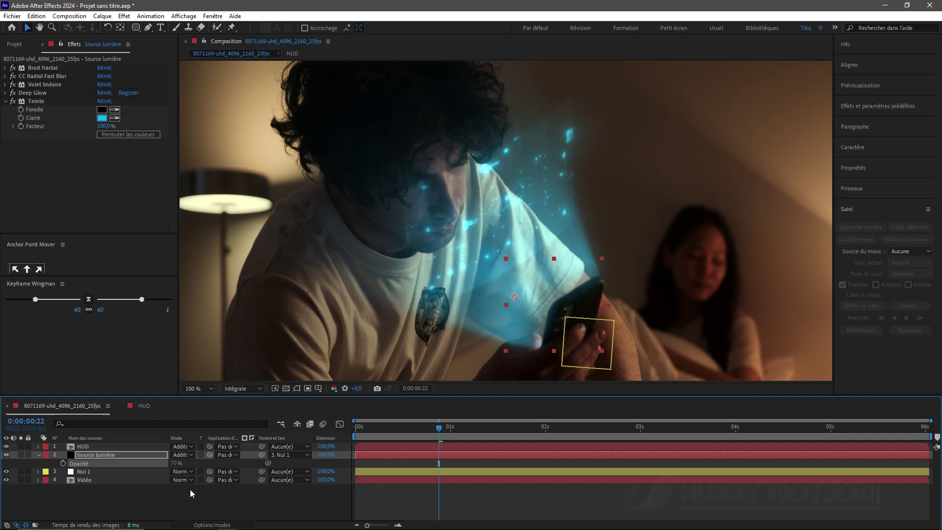
- Add the expression wiggle(100,150) to the Source lumière layer's opacity and play back the flicker
mouse_move(439, 428)
left_mouse_down()
mouse_move(360, 432)
mouse_move(450, 434)
left_mouse_up()
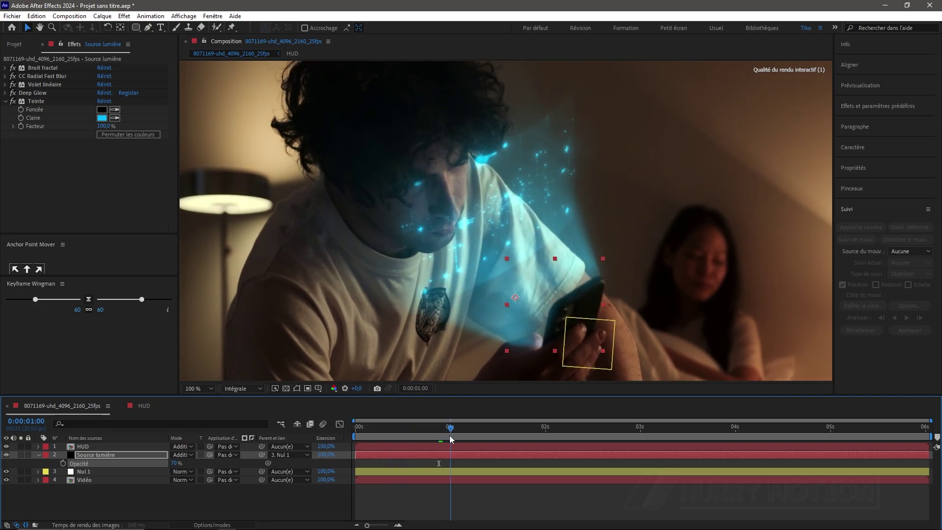
left_click(63, 463, "alt")
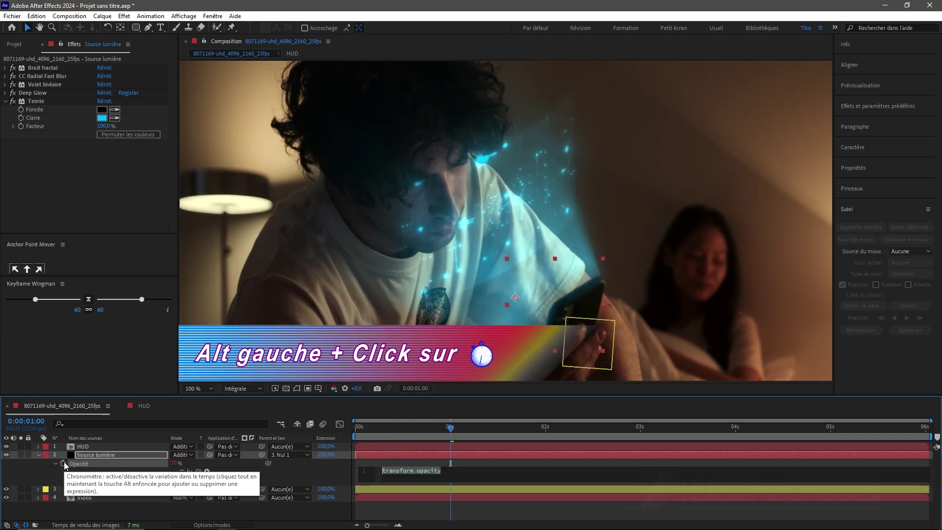
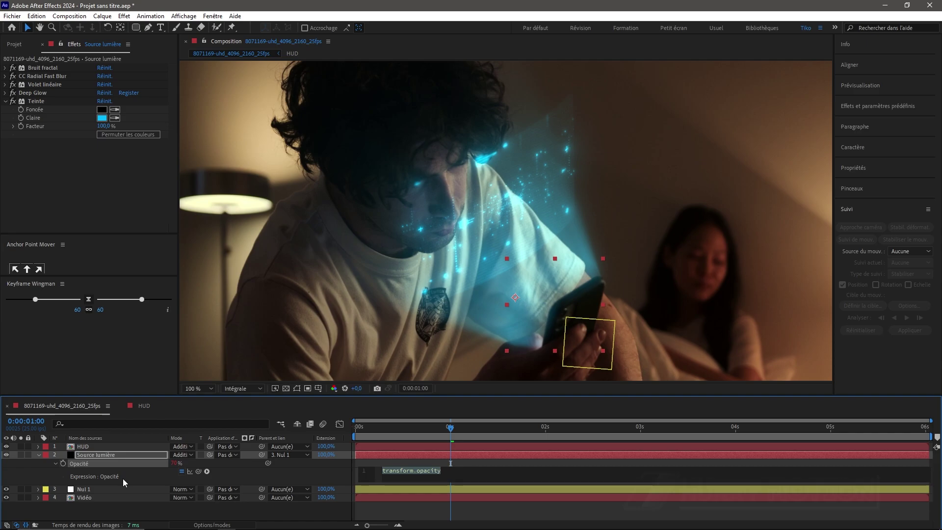
type("wigg")
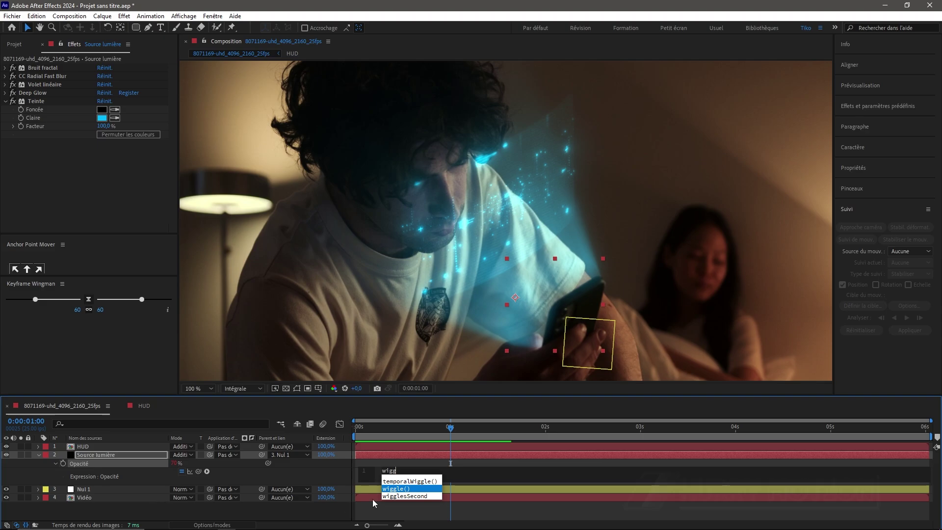
left_click(392, 489)
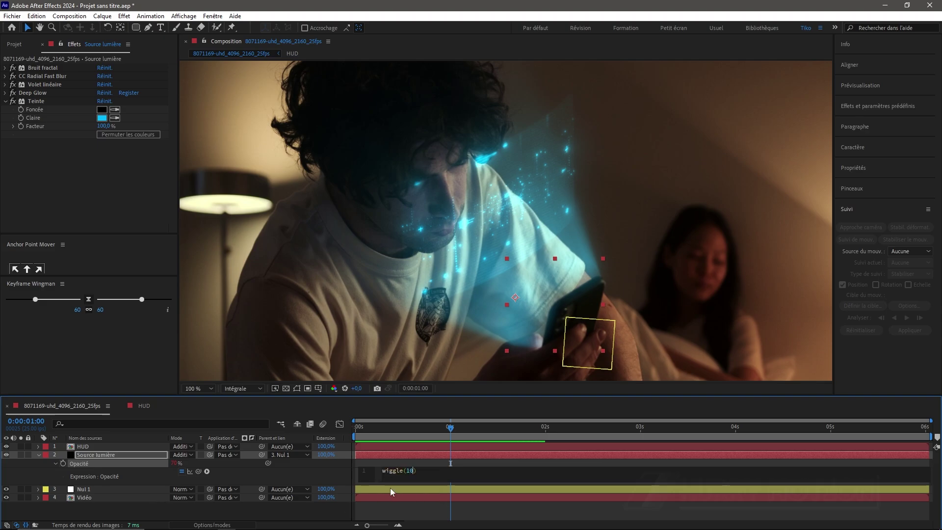
type("100,")
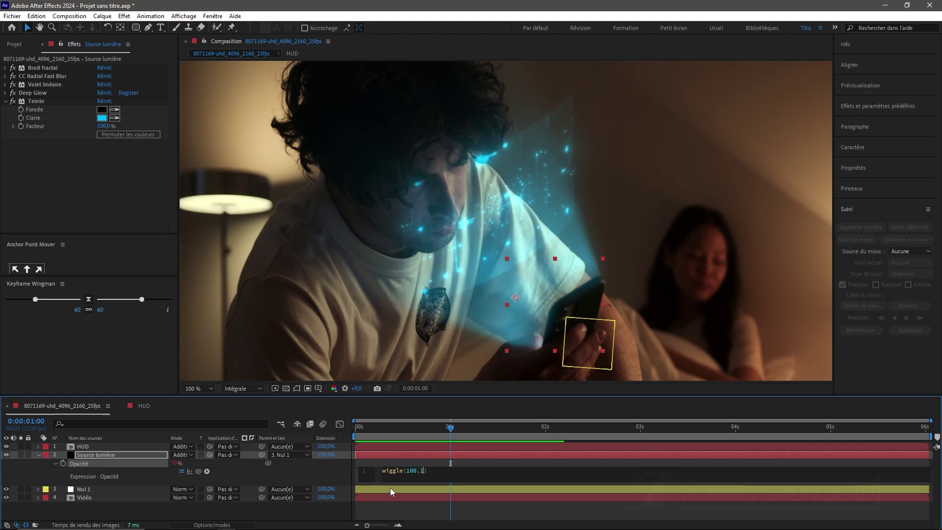
type("150")
left_click(402, 456)
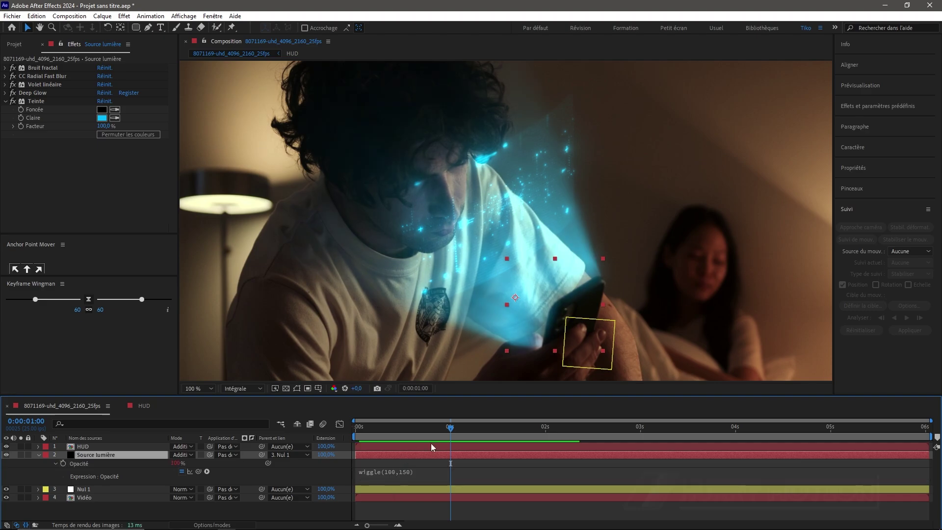
left_click_drag(450, 429, 407, 433)
key("space")
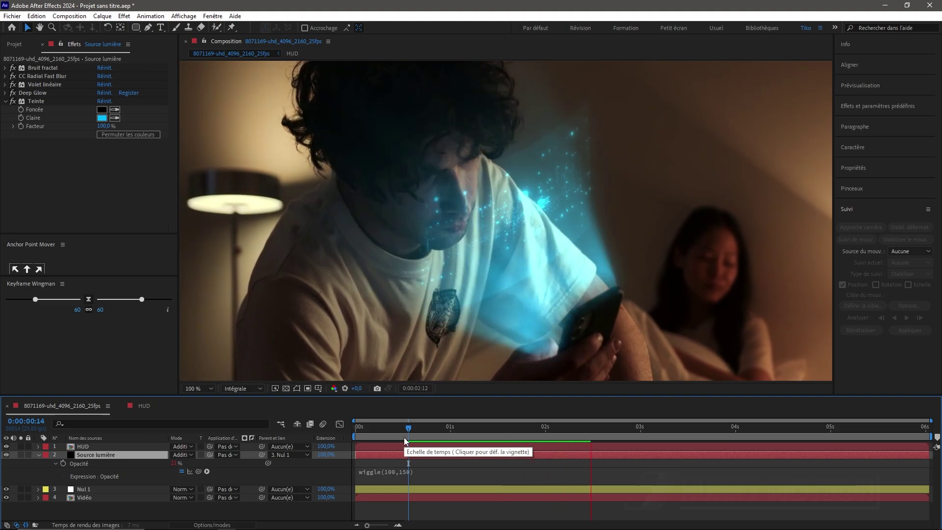
key("space")
- Change the Source lumière opacity expression to wiggle(100,250) and preview the stronger flicker
left_click(426, 471)
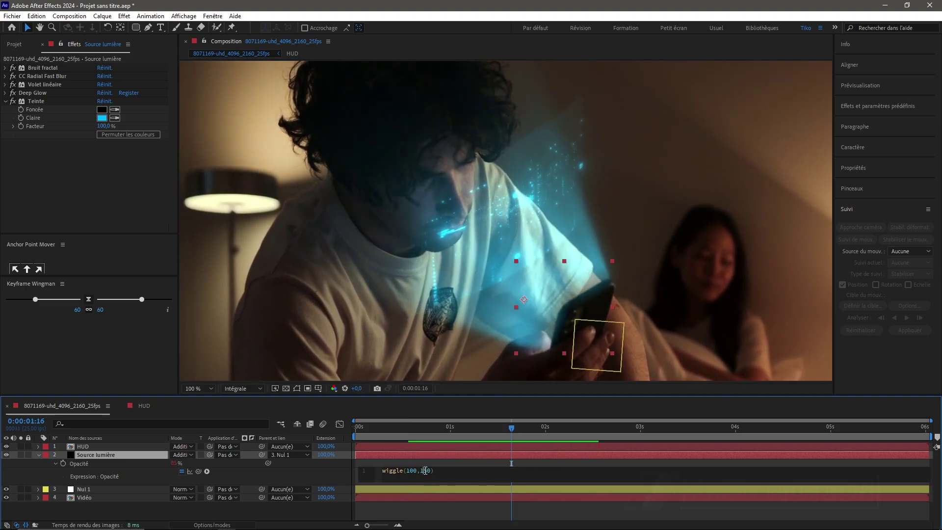
left_click_drag(420, 471, 432, 472)
type("250")
left_click(393, 454)
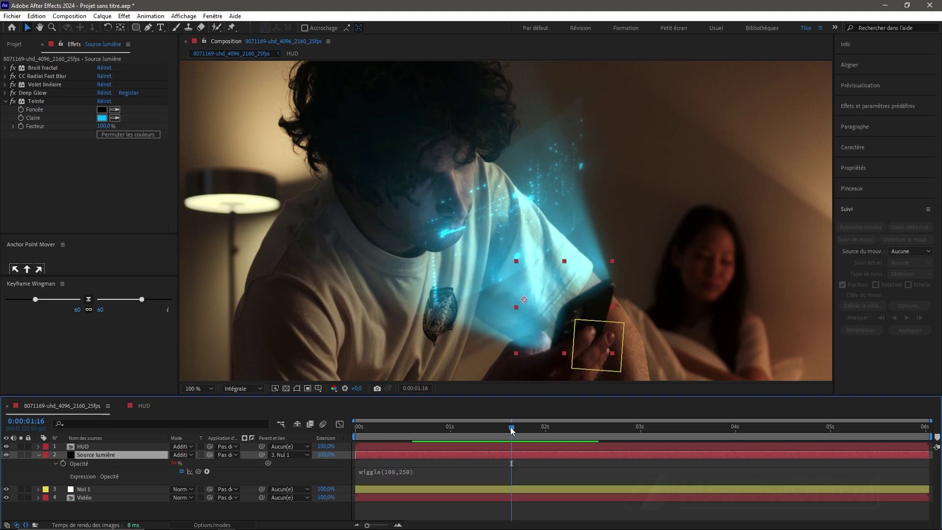
left_click(458, 433)
key("space")
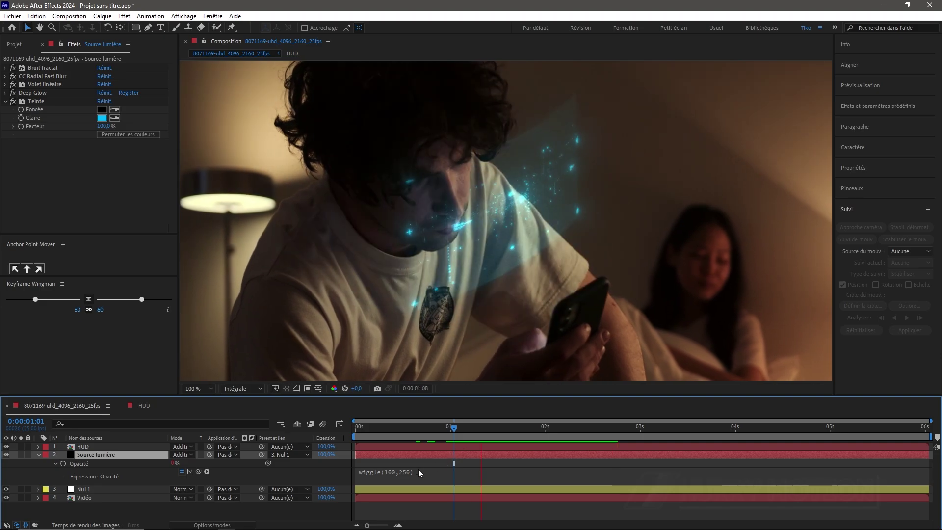
key("space")
- Replace the Source lumière opacity expression with random(70,35) and play the composition back from the start
left_click(377, 473)
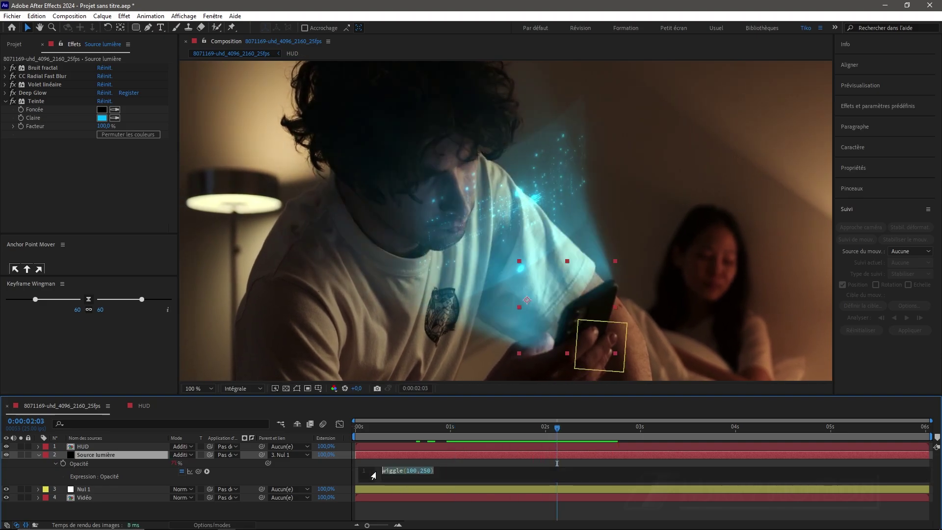
key("BackSpace")
type("rando")
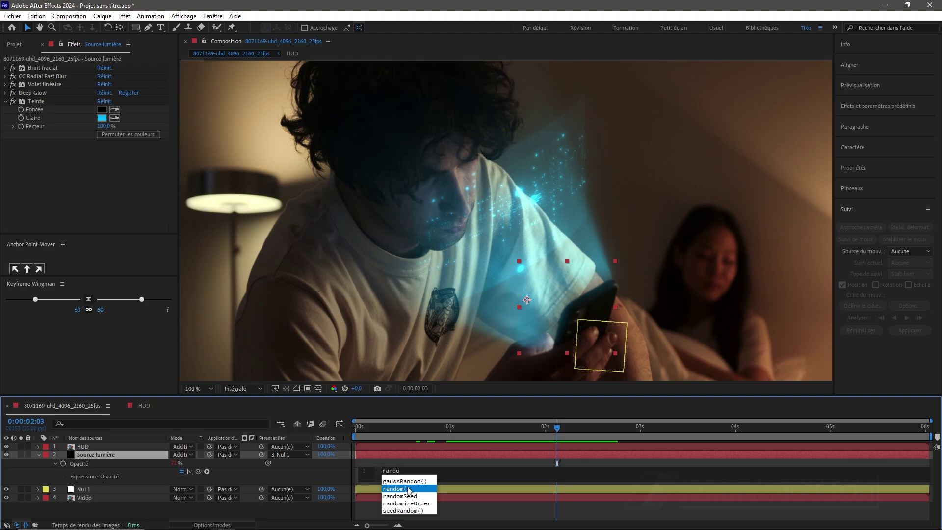
left_click(398, 489)
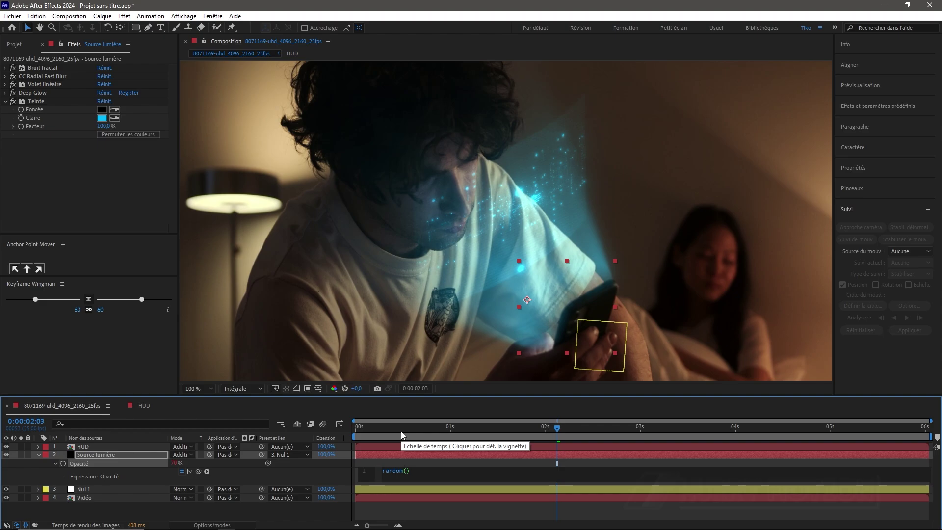
type("70,")
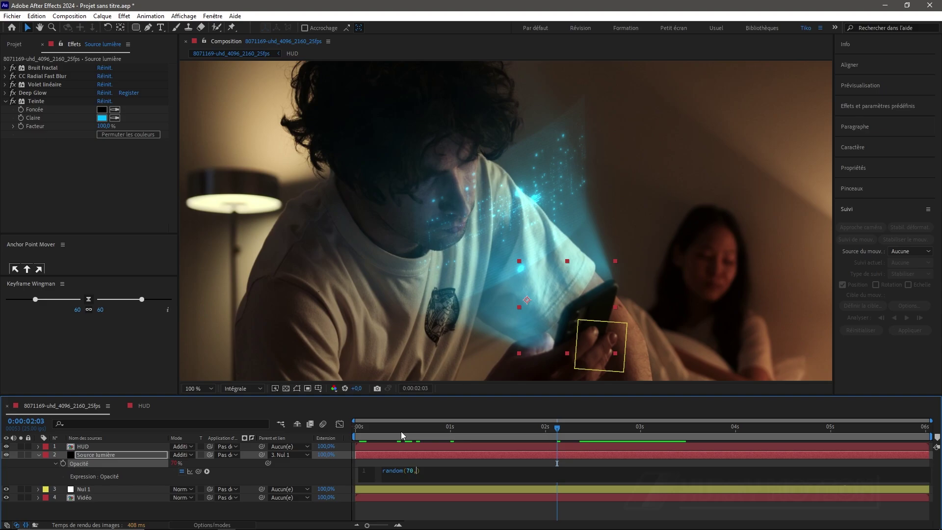
type("35")
left_click(417, 456)
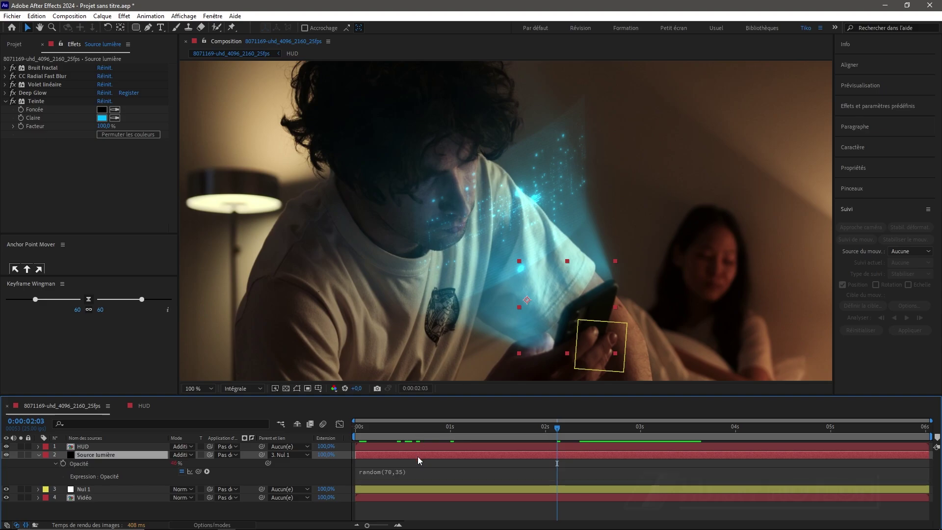
left_click_drag(557, 429, 355, 434)
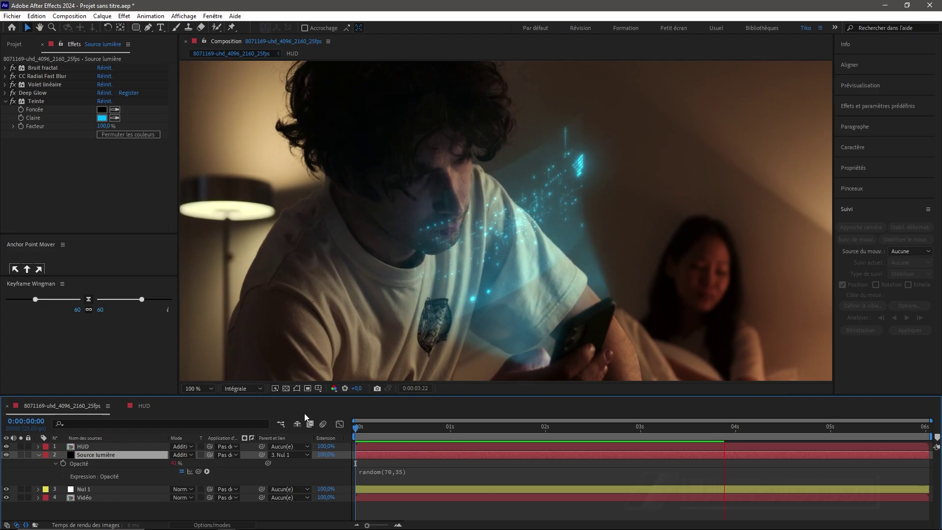
key("space")
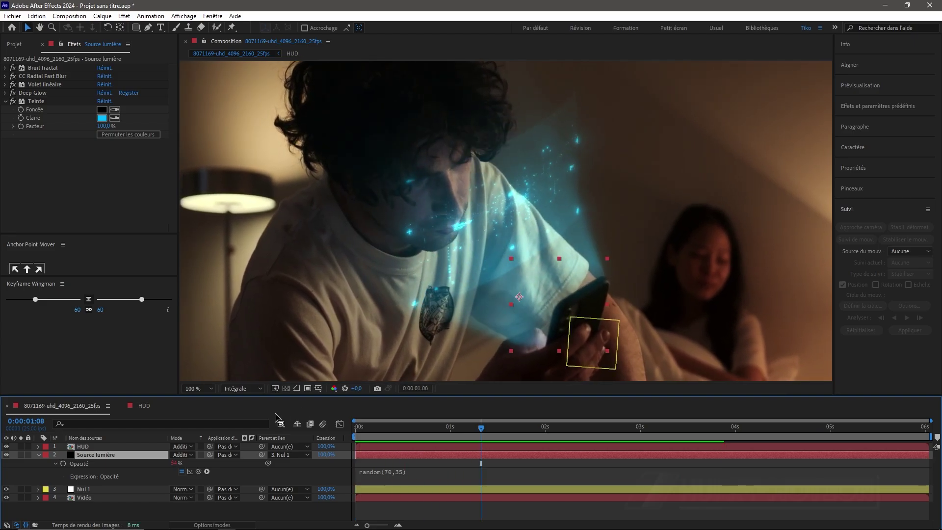
- Add the expression random(70,100) to the HUD layer's opacity and play back the flicker
left_click(38, 455)
left_click(87, 447)
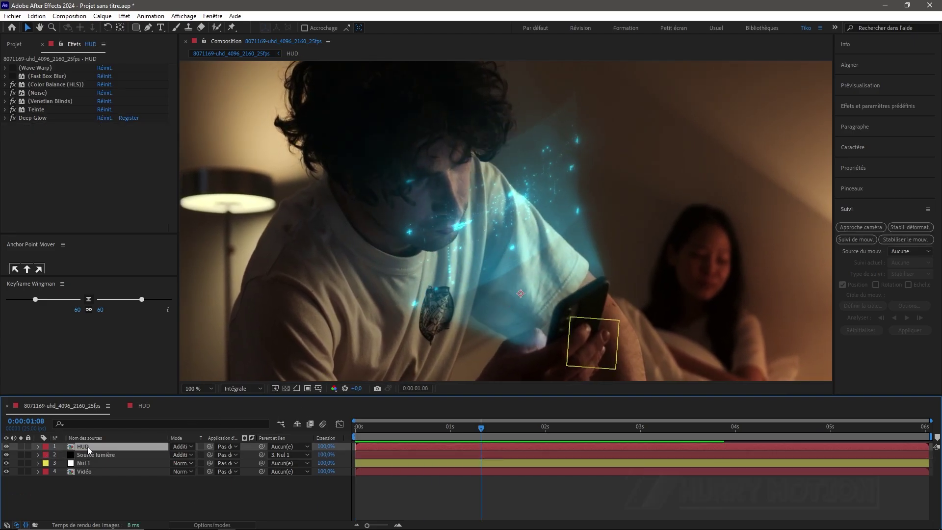
key("t")
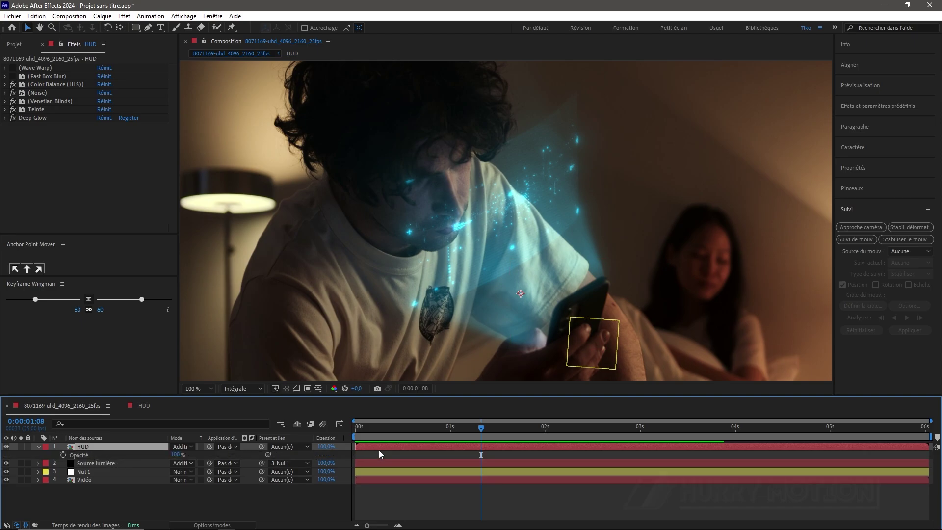
left_click_drag(481, 429, 452, 431)
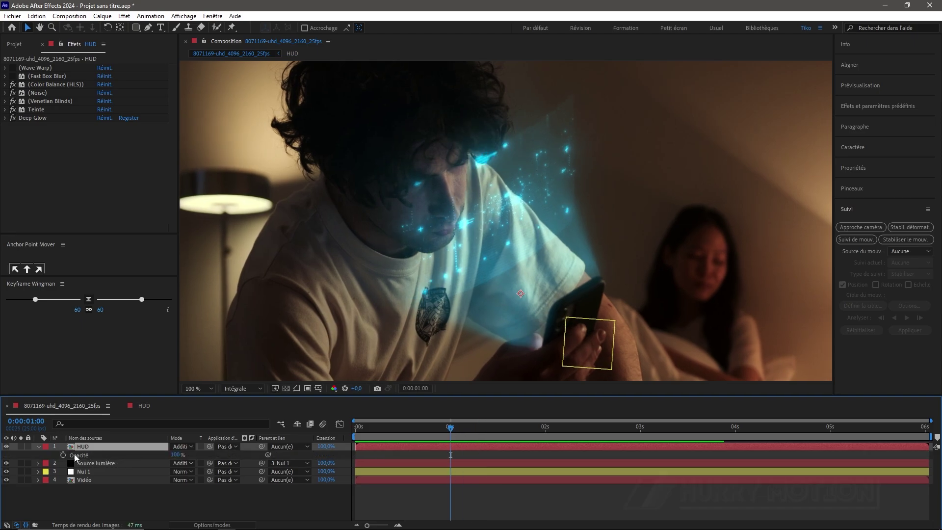
left_click(63, 454, "alt")
type("r")
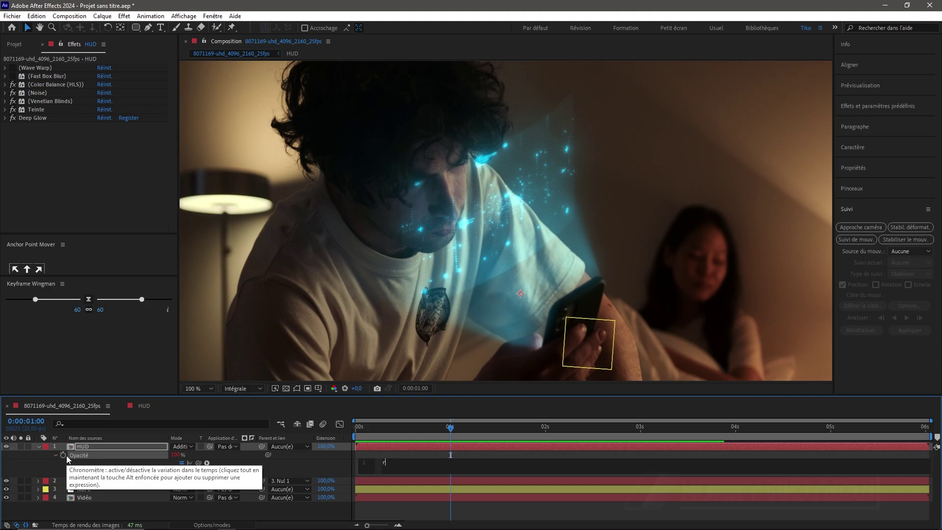
type("and")
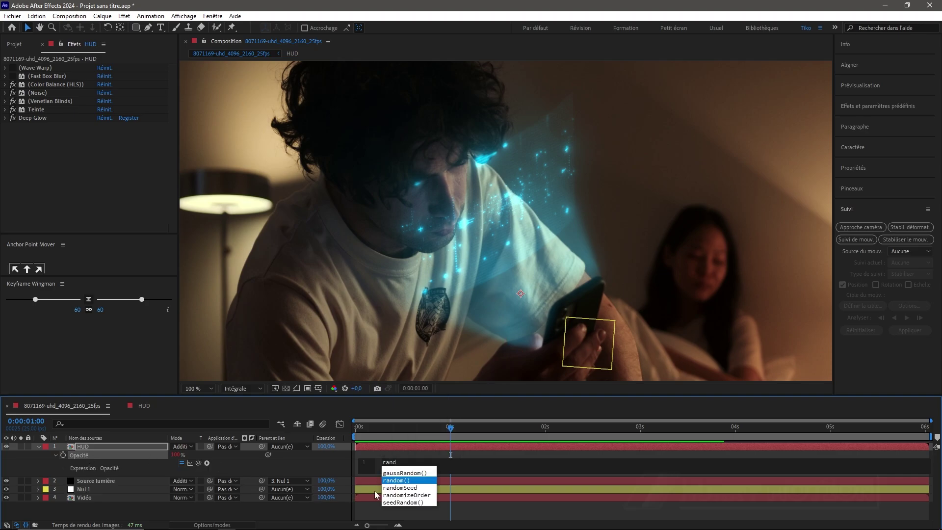
left_click(397, 481)
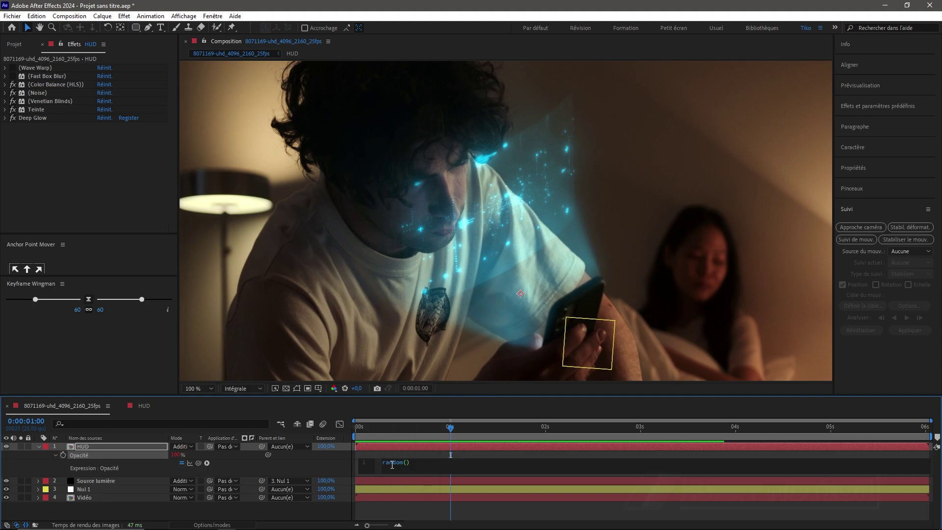
type("70,100")
key("KP_Enter")
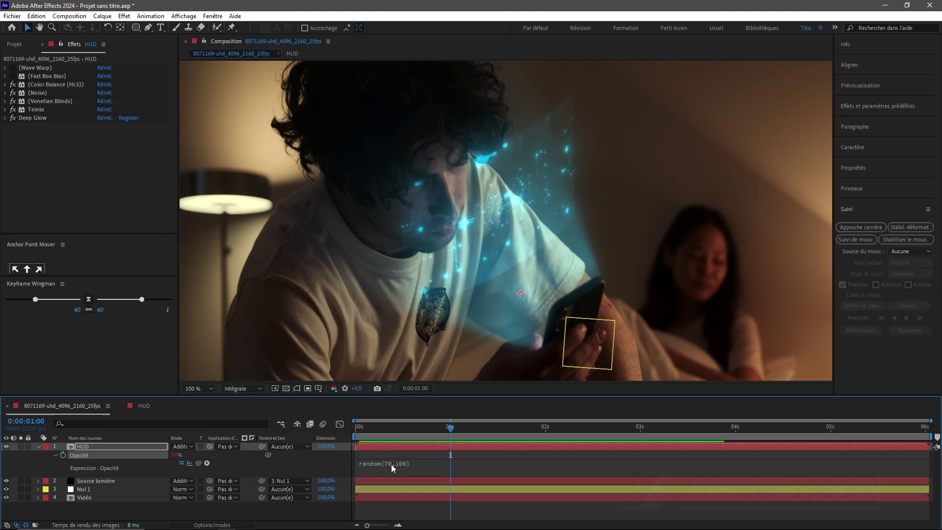
key("space")
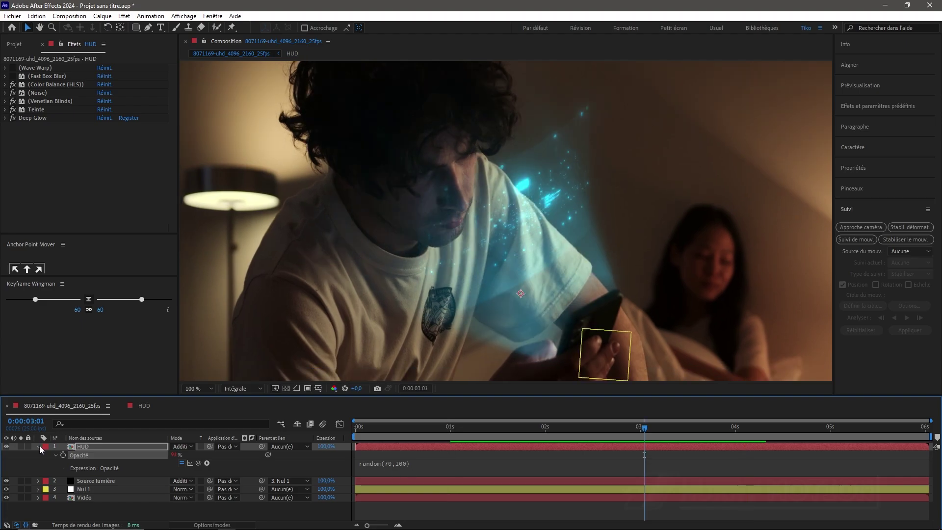
- Duplicate the Vidéo layer in the main composition
left_click(40, 448)
left_click_drag(642, 427, 531, 432)
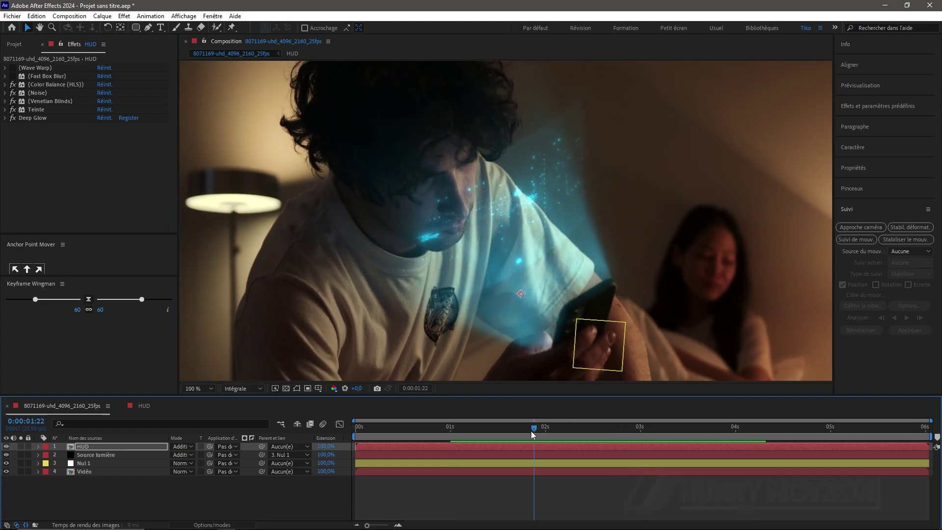
key("comma")
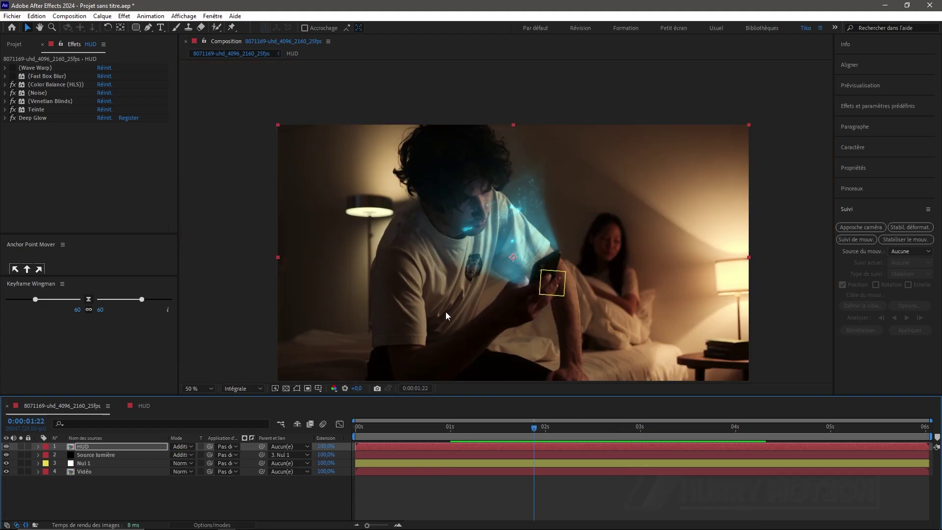
left_click(83, 471)
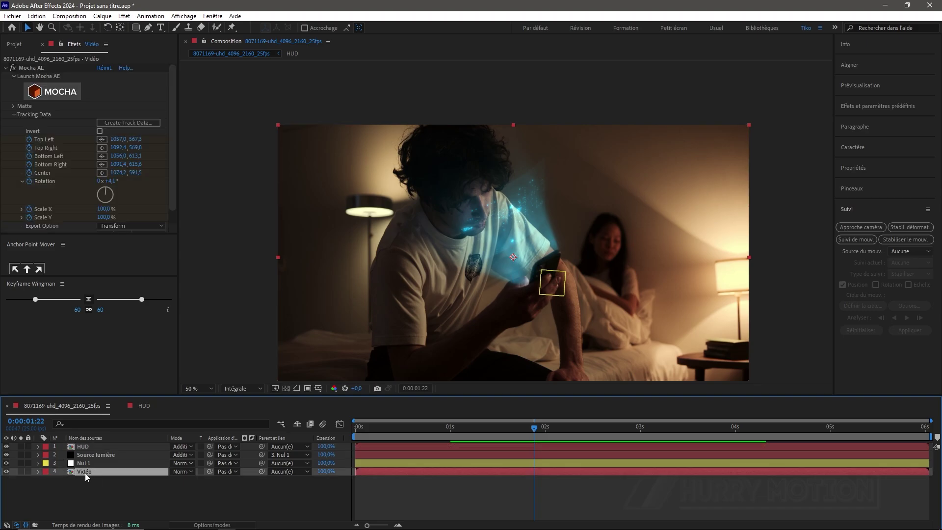
key("ctrl+d")
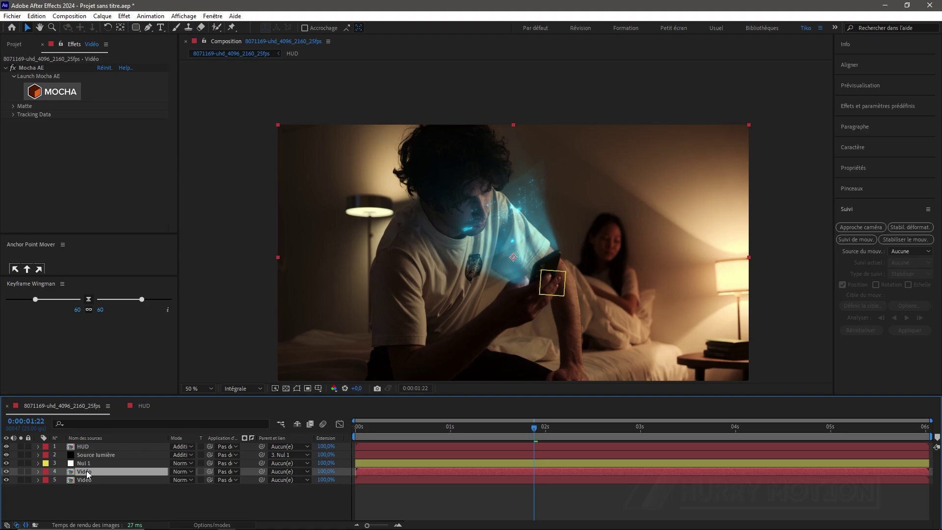
- Draw a closed Pen mask around the man's head, neck and upper chest on the upper Vidéo copy, at 0:00:01:19
left_click(21, 471)
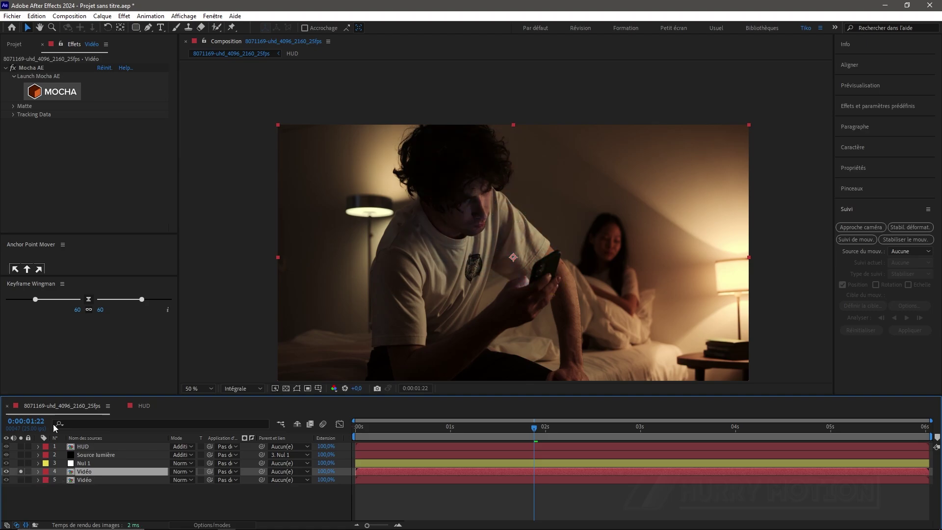
left_click(147, 28)
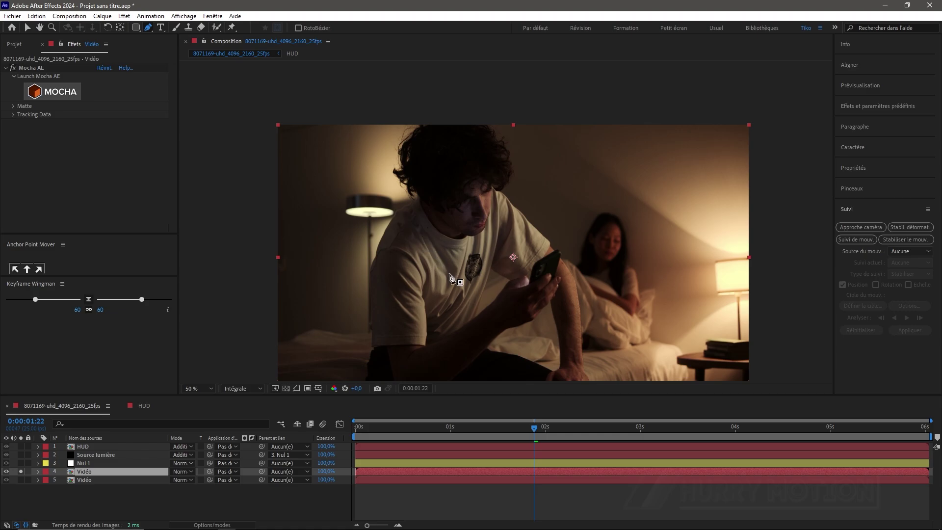
left_click(22, 470)
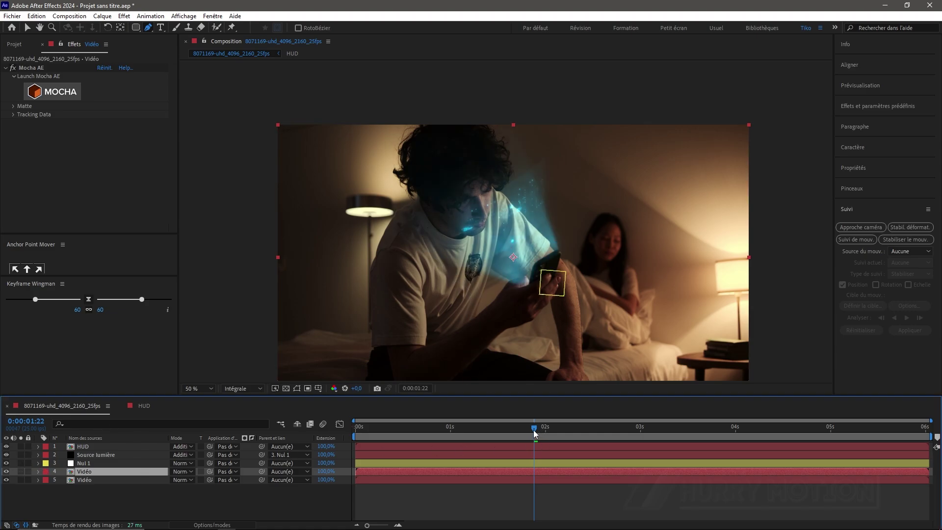
mouse_move(534, 430)
left_mouse_down()
mouse_move(505, 431)
mouse_move(522, 430)
left_mouse_up()
key("period")
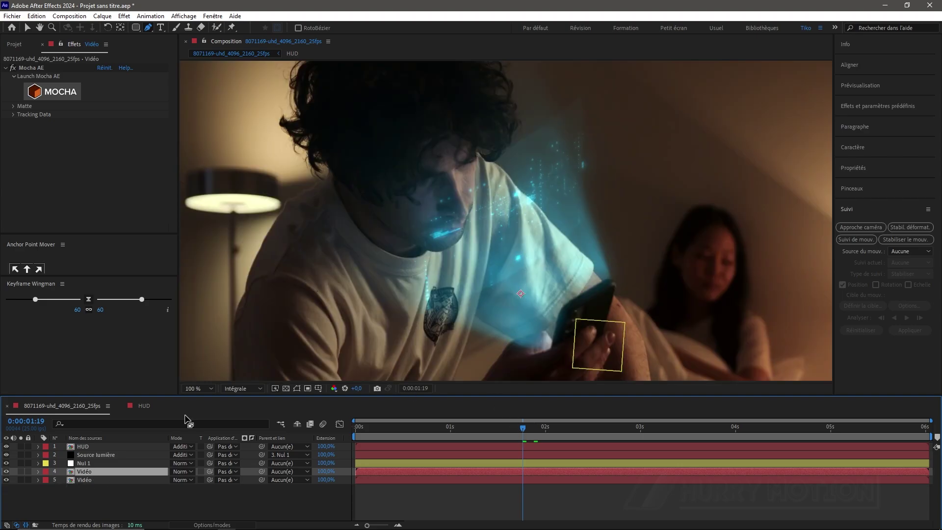
left_click(468, 331)
left_click(414, 327)
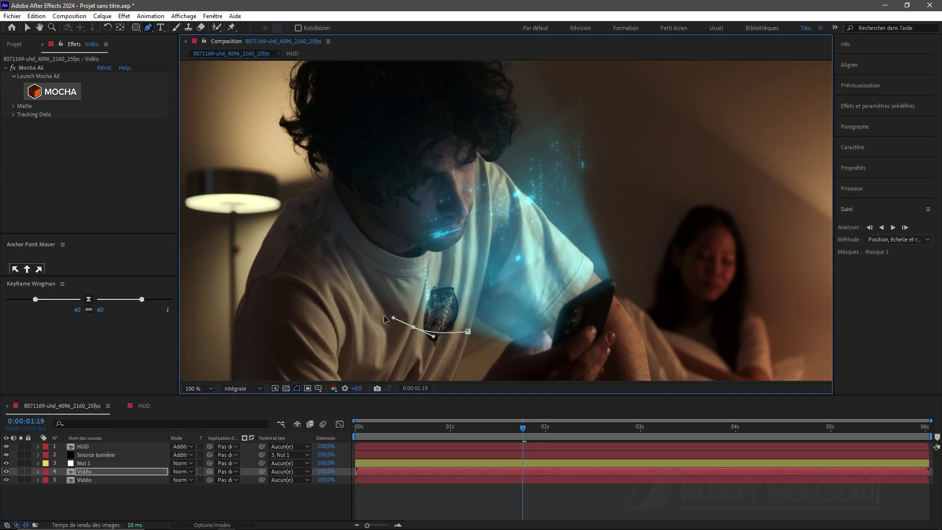
left_click(361, 313)
left_click(312, 289)
left_click(303, 278)
left_click(296, 270)
left_click(293, 262)
left_click(291, 252)
left_click_drag(350, 180, 350, 164)
left_click_drag(356, 126, 361, 116)
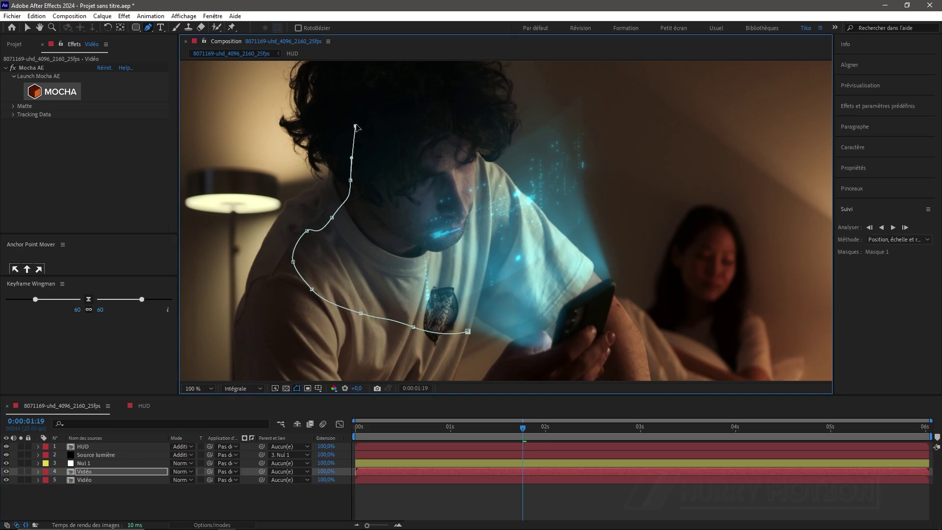
left_click_drag(438, 88, 457, 88)
left_click_drag(510, 125, 509, 131)
left_click(491, 164)
left_click(508, 181)
left_click_drag(510, 293, 506, 301)
left_click(467, 331)
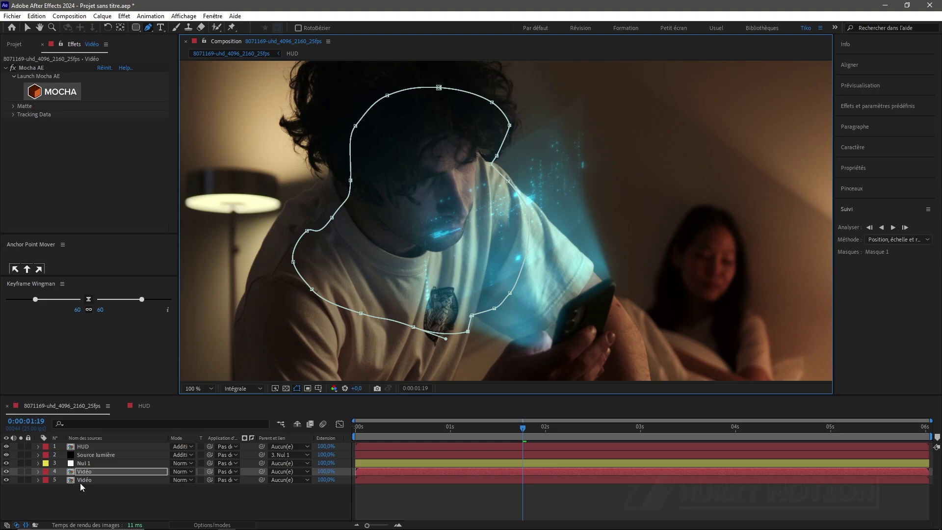
- Solo the masked Vidéo copy, feather its mask to 92 pixels with the mask outline hidden, and unsolo the layer
left_click(21, 471)
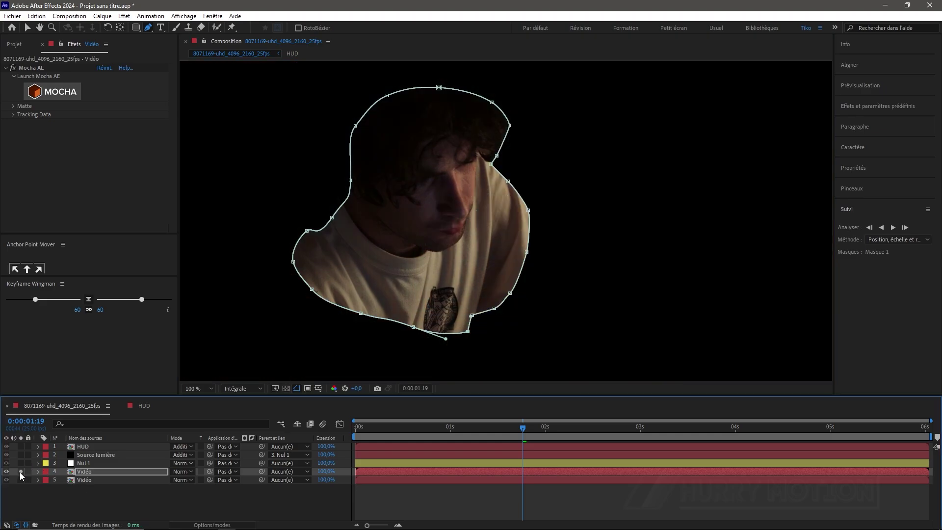
left_click(296, 389)
key("f")
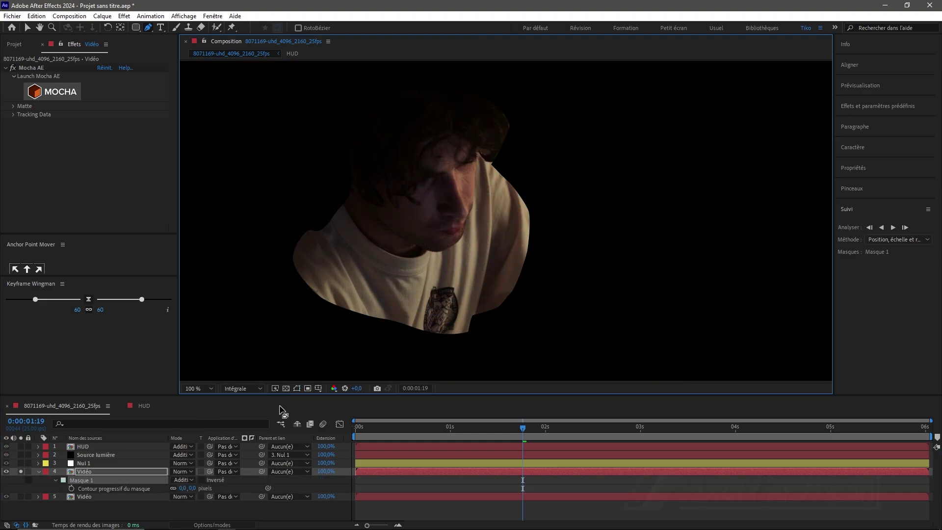
left_click_drag(183, 488, 225, 486)
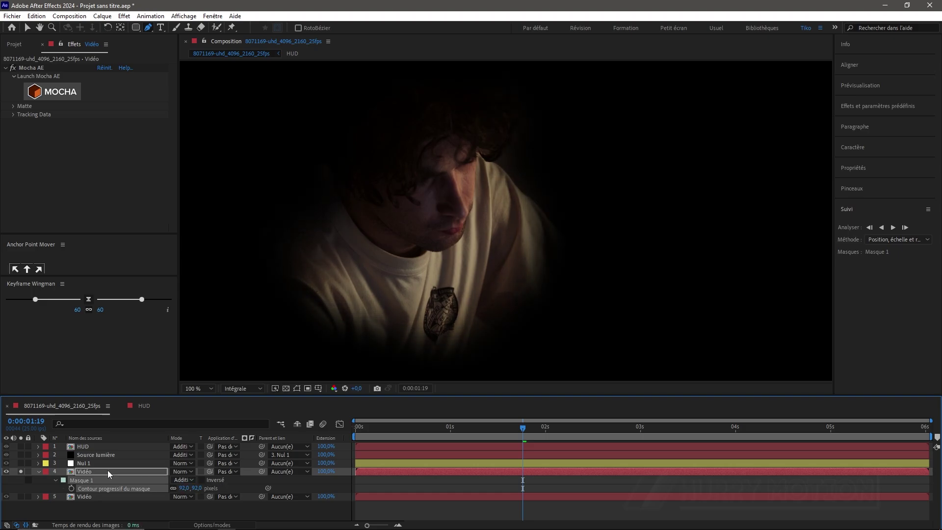
left_click(20, 471)
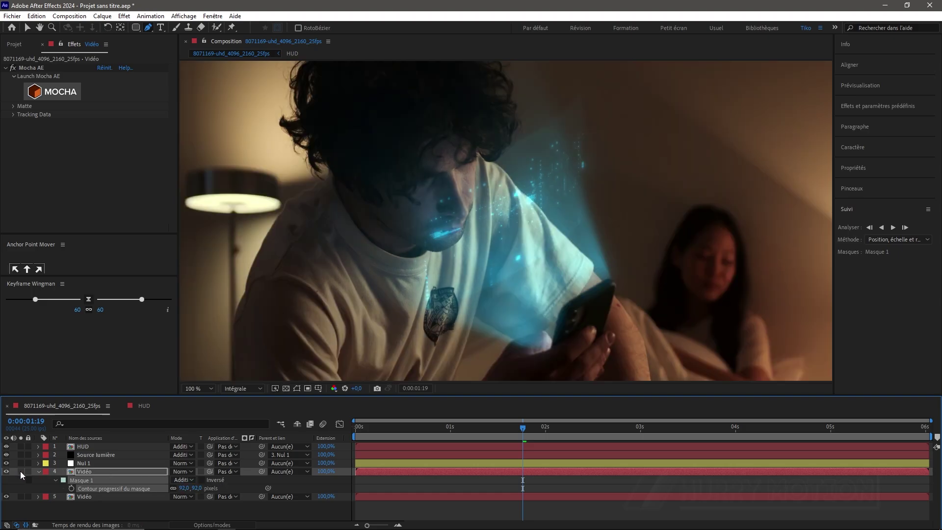
- Apply the Courbes effect to the masked Vidéo copy, raising the RGB curve, lowering the red and slightly raising the blue
left_click(27, 29)
left_click(71, 201)
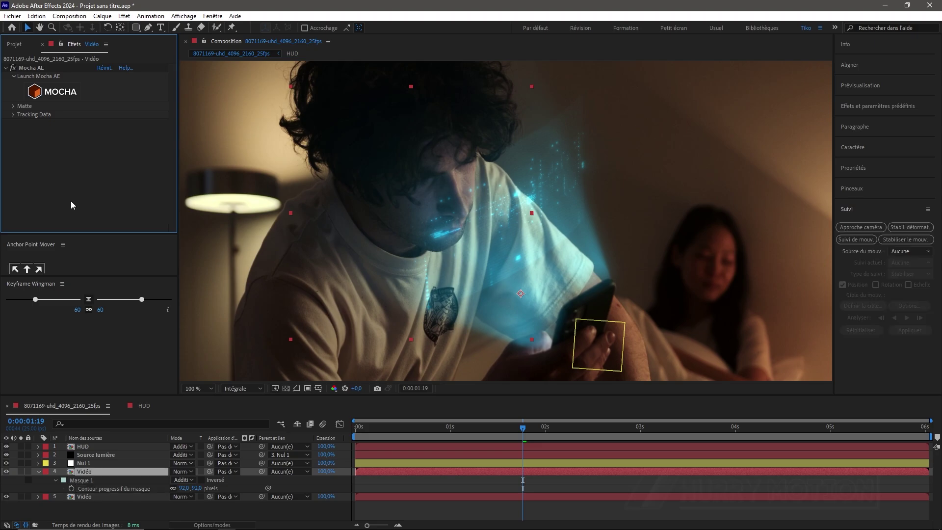
key("ctrl+space")
left_click(139, 191)
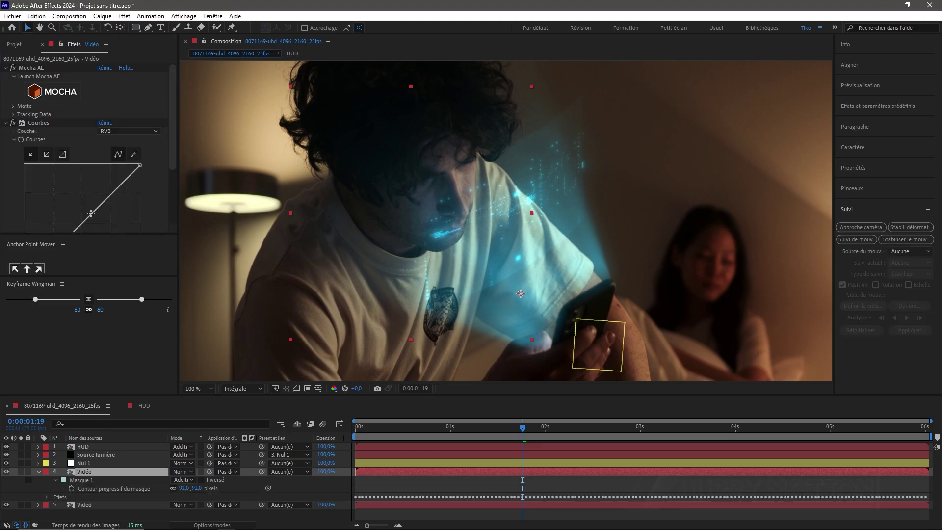
scroll(91, 214, "down", 2)
mouse_move(83, 168)
left_mouse_down()
mouse_move(66, 151)
mouse_move(91, 171)
mouse_move(83, 164)
left_mouse_up()
left_click_drag(82, 164, 78, 161)
left_click_drag(67, 151, 69, 151)
key("u")
key("comma")
- Try 78 % opacity on the masked Vidéo copy and play back the composition
left_click(107, 473)
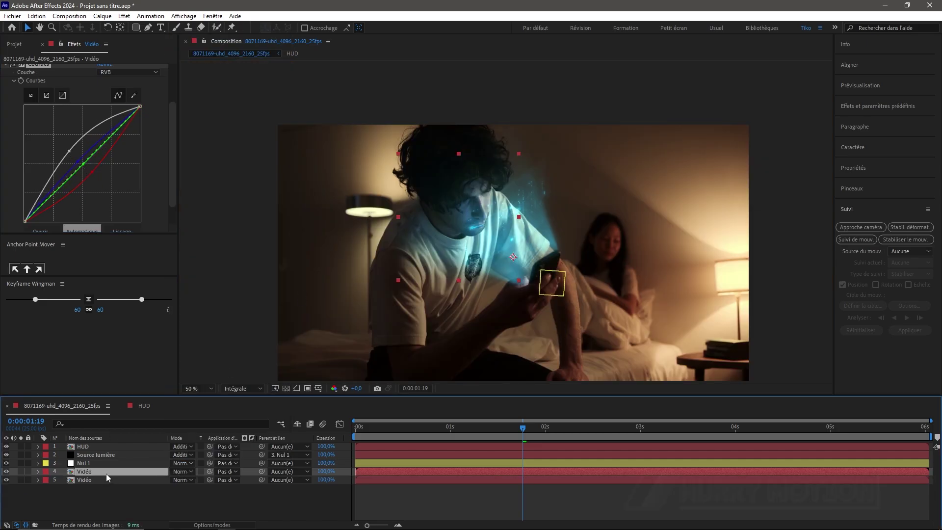
key("t")
left_click_drag(174, 482, 163, 482)
key("period")
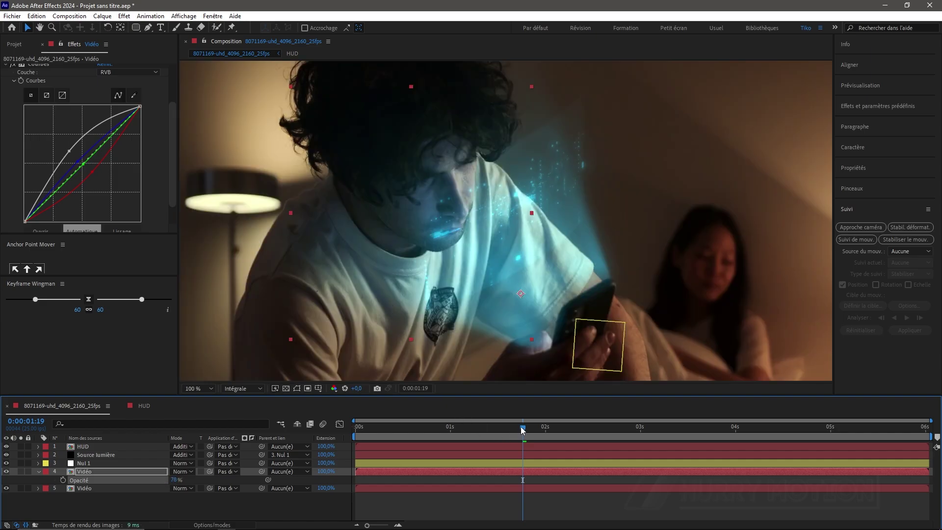
key("space")
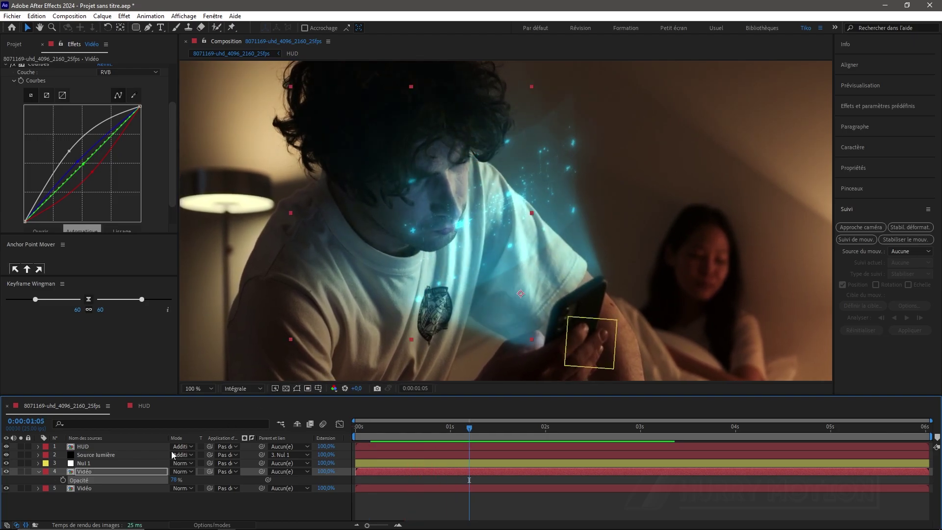
- Set the masked Vidéo copy's opacity to 100 % and strengthen its Courbes effect with higher RGB and blue curves and a slightly raised green
left_click_drag(175, 482, 226, 482)
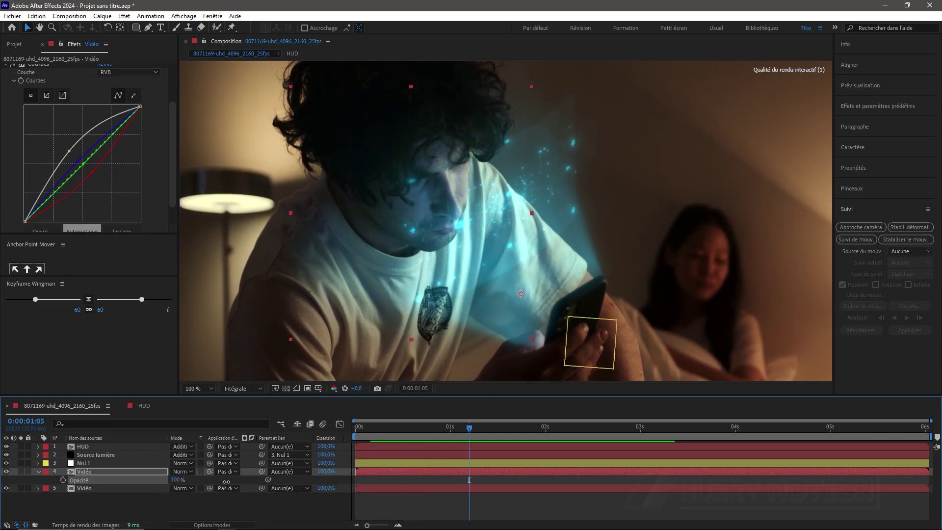
left_click_drag(69, 150, 61, 137)
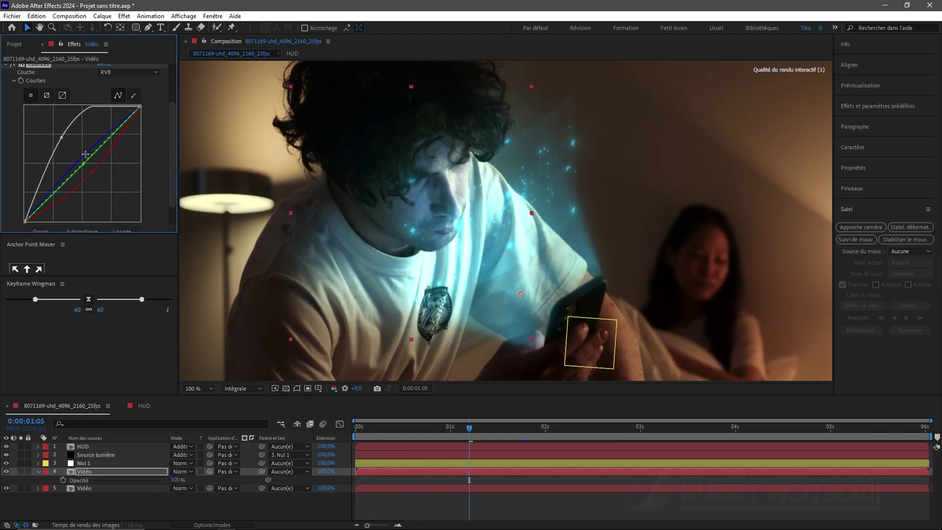
left_click_drag(78, 161, 83, 144)
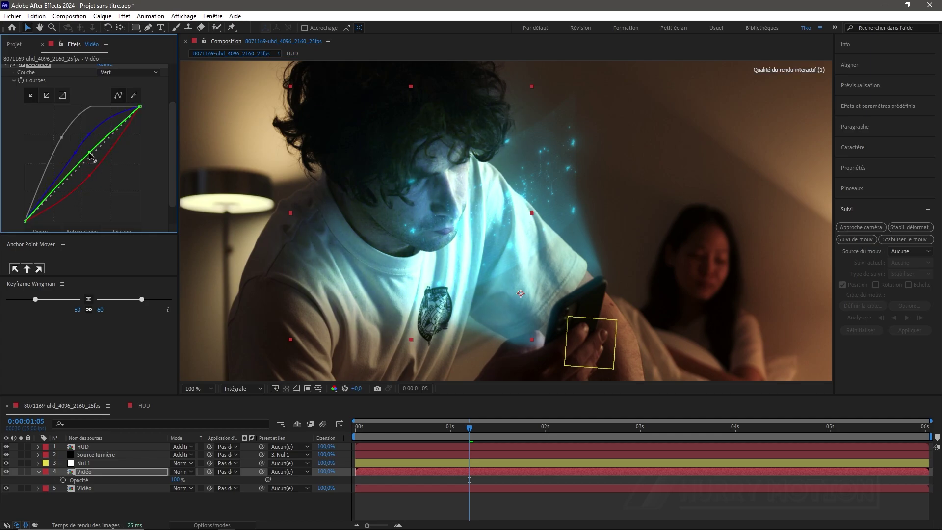
left_click_drag(89, 158, 89, 155)
mouse_move(469, 431)
left_mouse_down()
mouse_move(522, 435)
mouse_move(465, 431)
left_mouse_up()
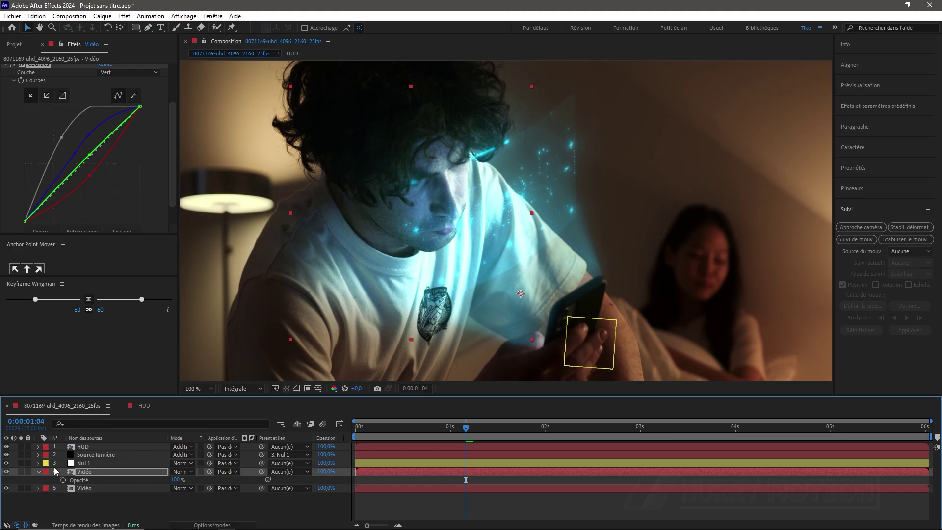
left_click(37, 472)
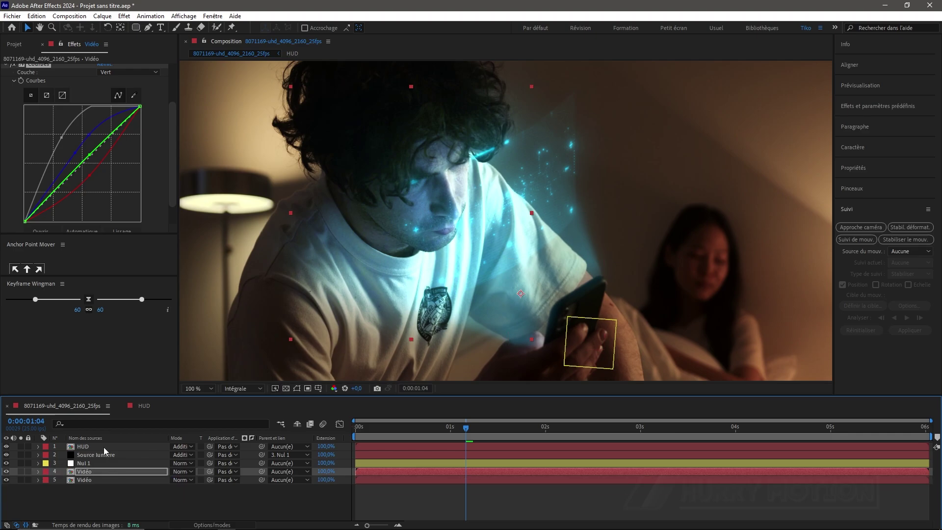
left_click(105, 447)
left_click(189, 447)
left_click(154, 383)
left_click(142, 471)
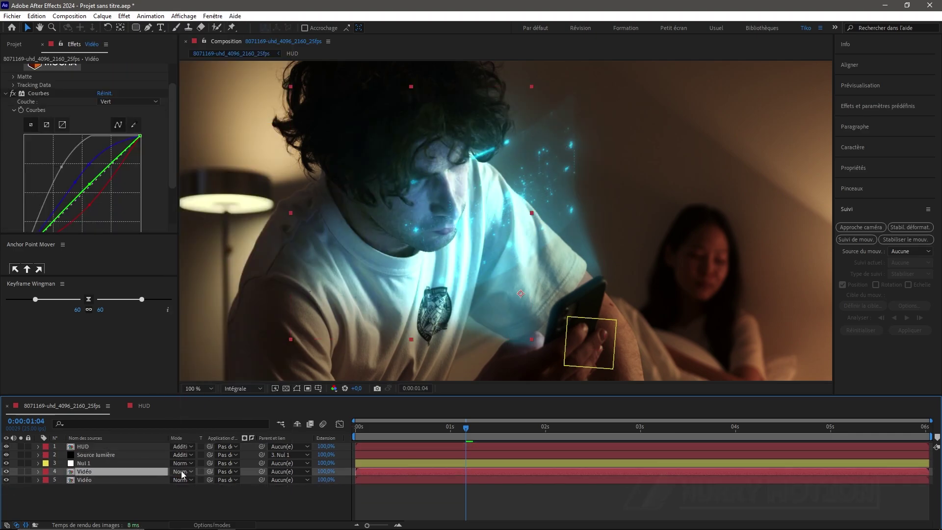
left_click(183, 472)
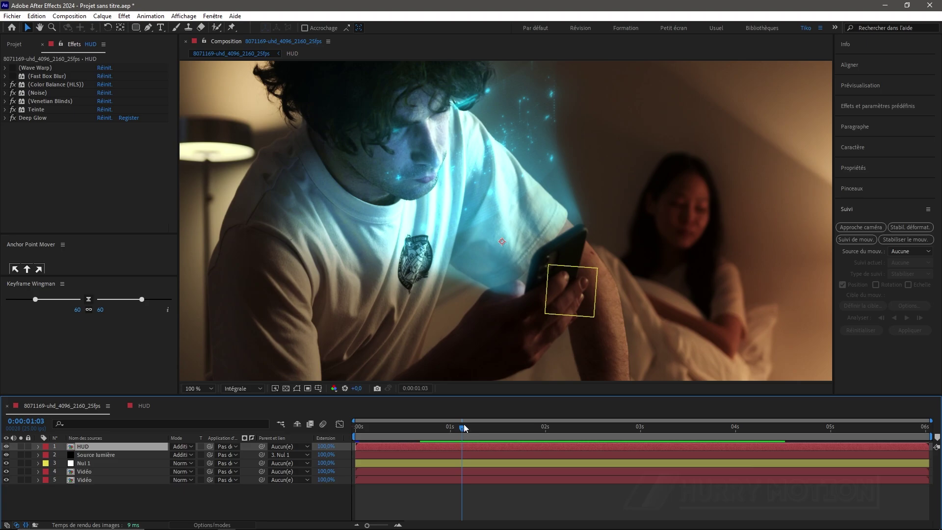
- Keyframe the masked Vidéo copy's opacity from 0 % at 0:00:00:14 to 100 % at 0:00:00:24
left_click_drag(464, 424, 409, 437)
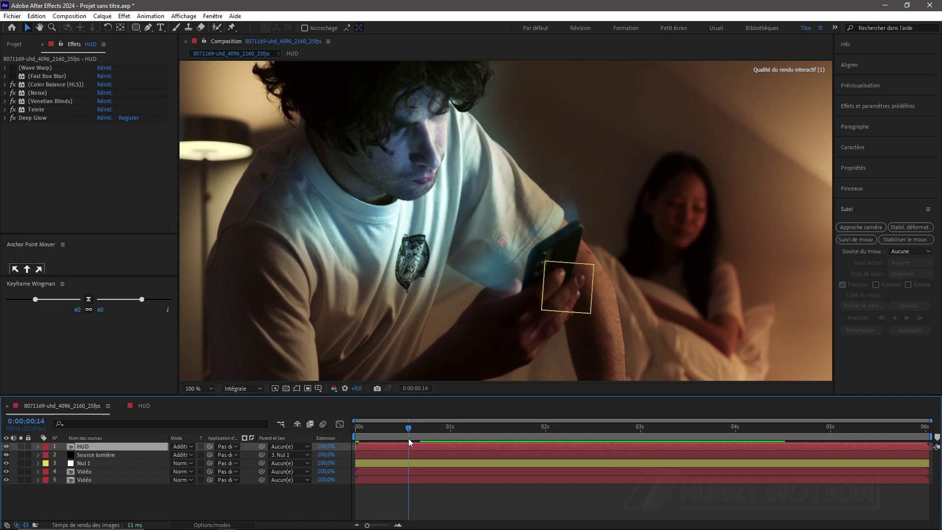
left_click(149, 472)
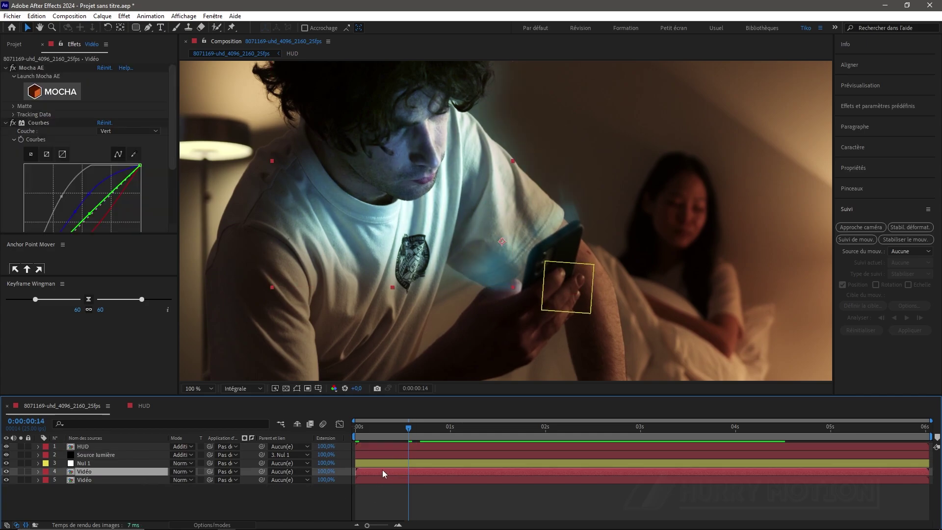
key("t")
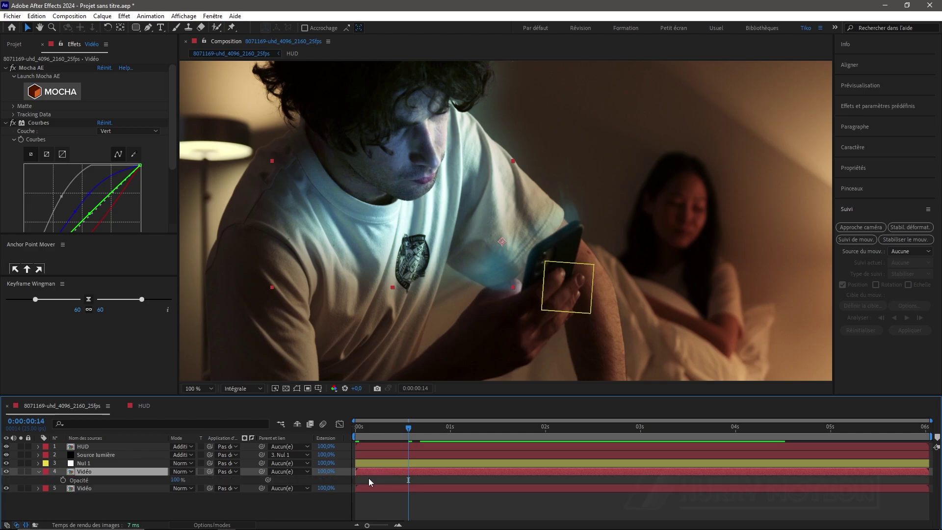
left_click_drag(175, 480, 111, 473)
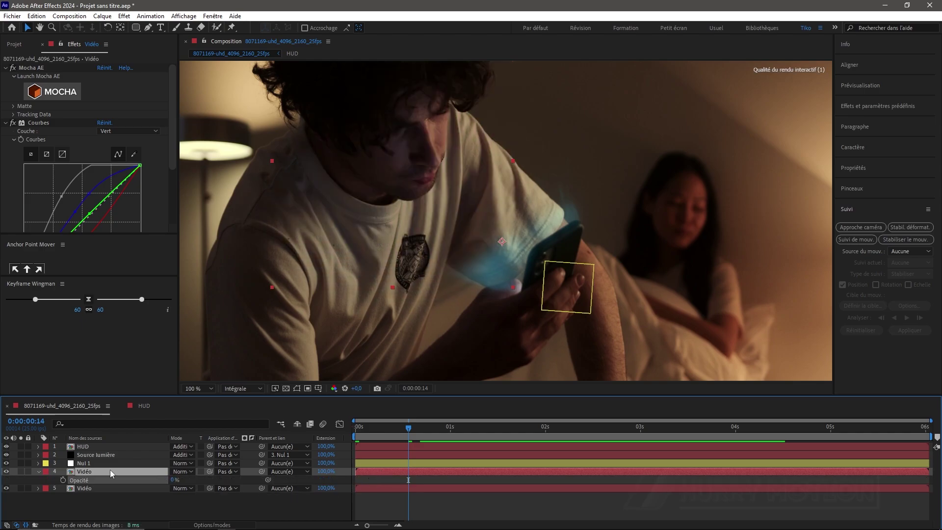
left_click(62, 480)
left_click_drag(412, 429, 452, 433)
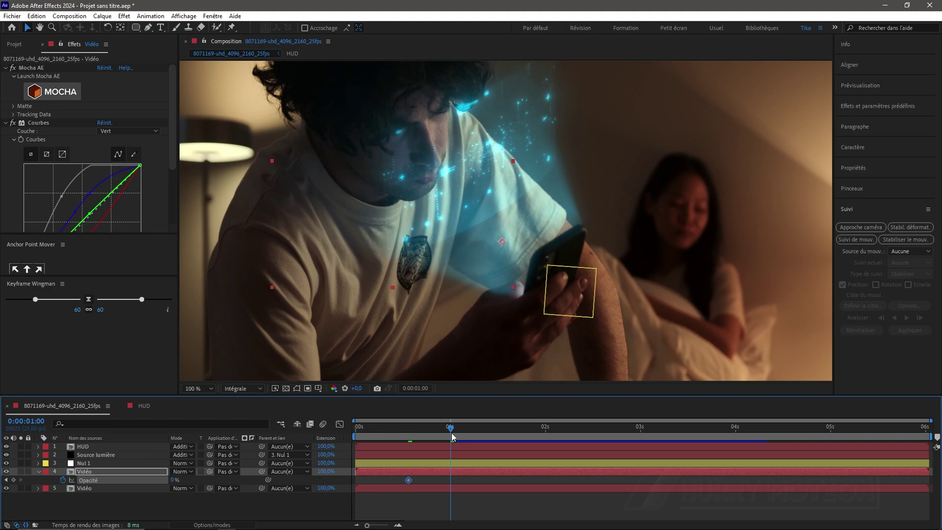
left_click_drag(171, 480, 326, 491)
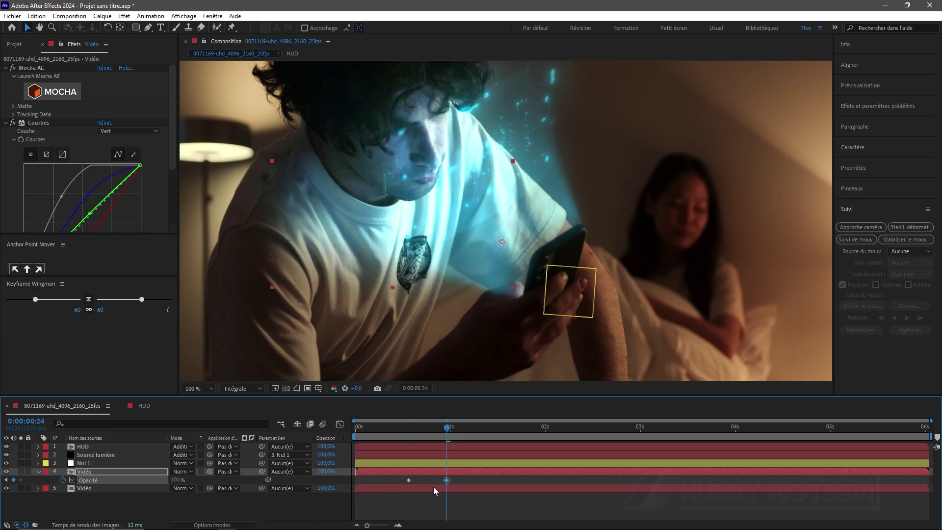
- Ease the masked Vidéo copy's two opacity keyframes with a speed curve peaking early and a long slowdown, and preview the fade
left_click_drag(461, 479, 388, 486)
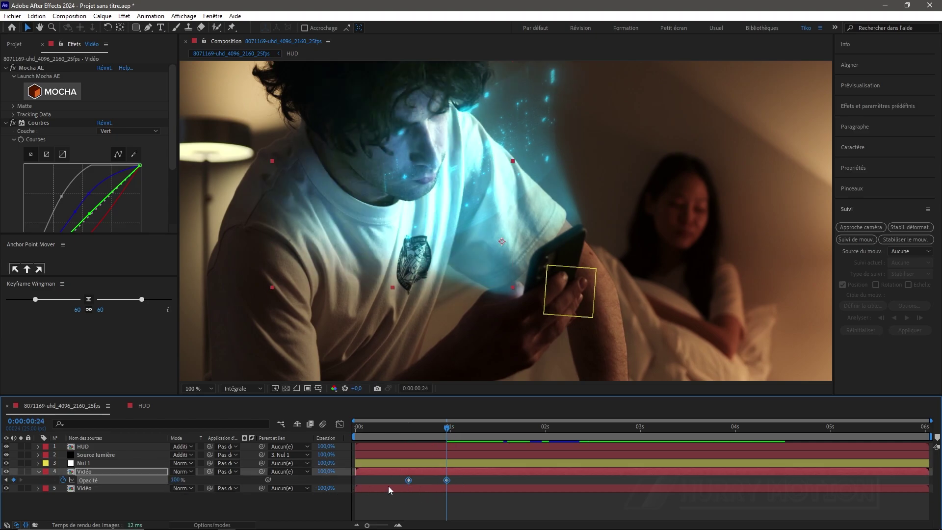
left_click(339, 423)
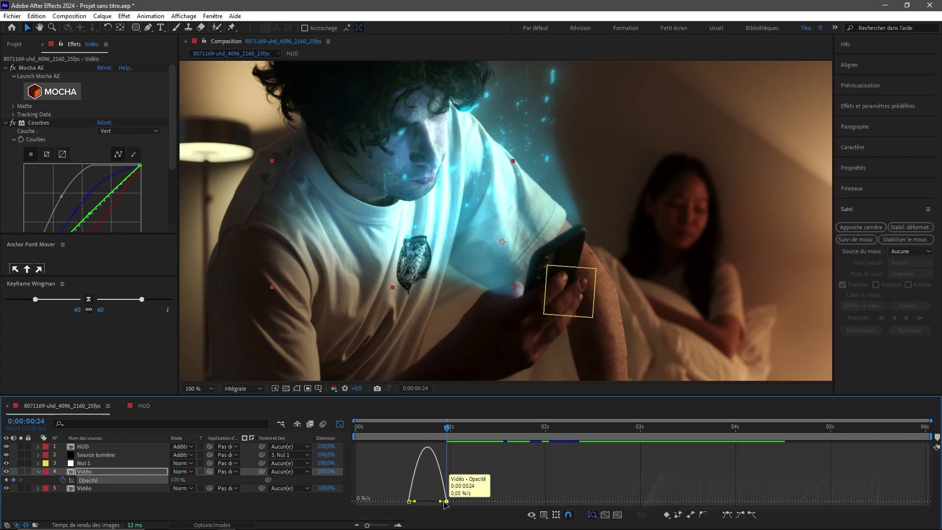
left_click_drag(445, 500, 426, 499)
left_click(397, 428)
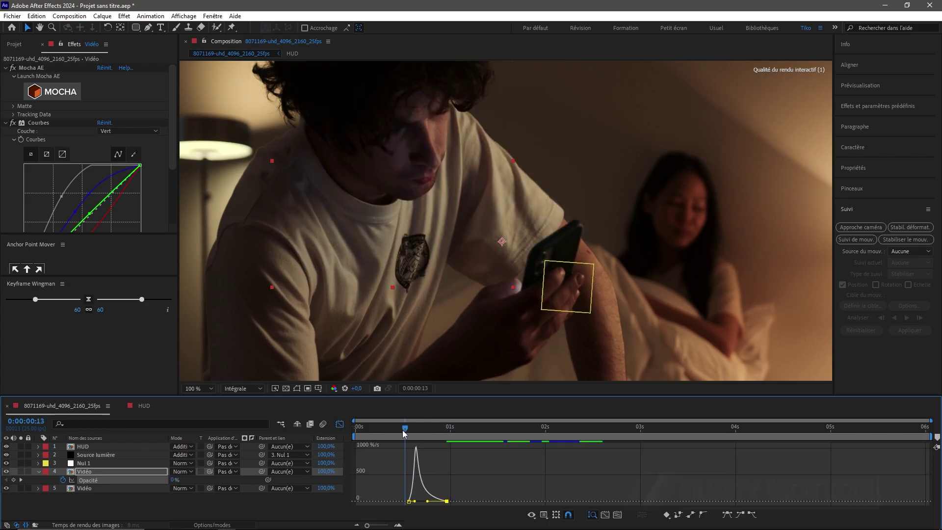
left_click(340, 424)
key("space")
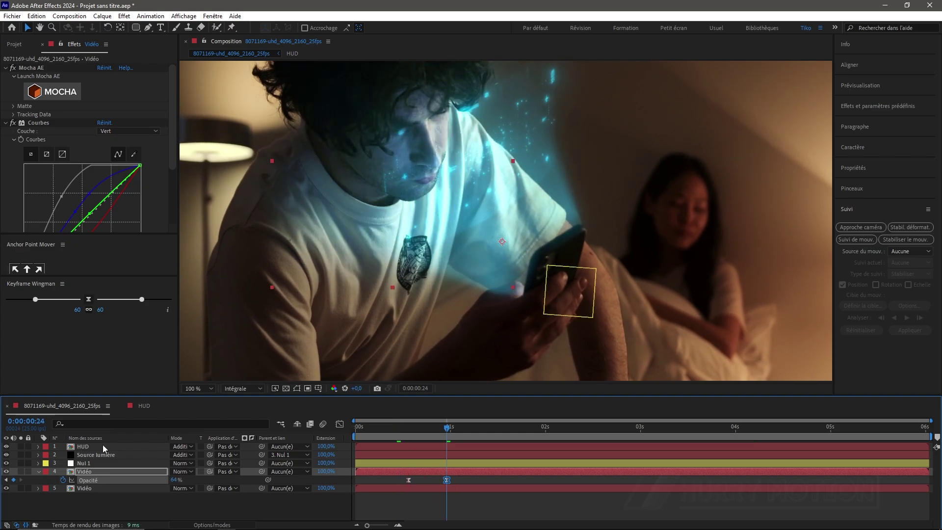
- Add a Courbes effect after Deep Glow on the HUD layer, raise its RGB curve to brighten the hologram, and play back the composition
left_click(102, 445)
left_click(34, 117)
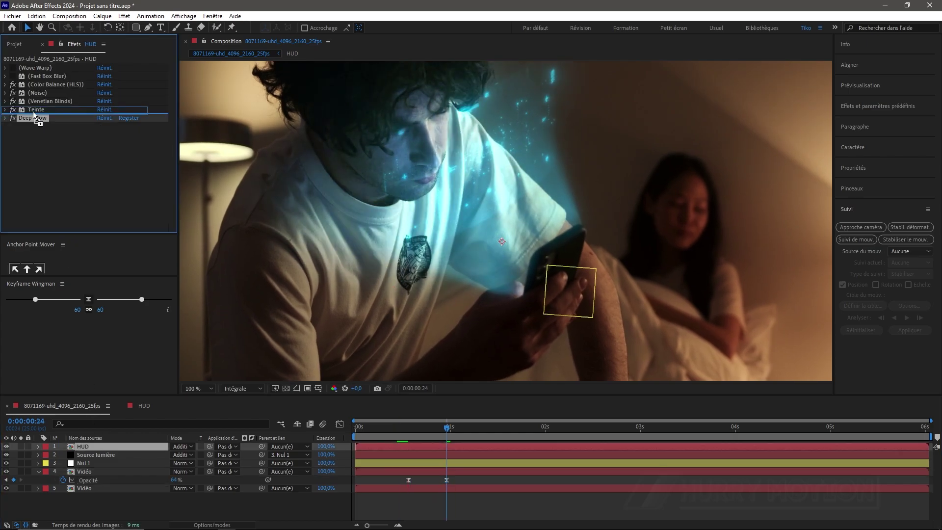
key("ctrl+space")
left_click(150, 139)
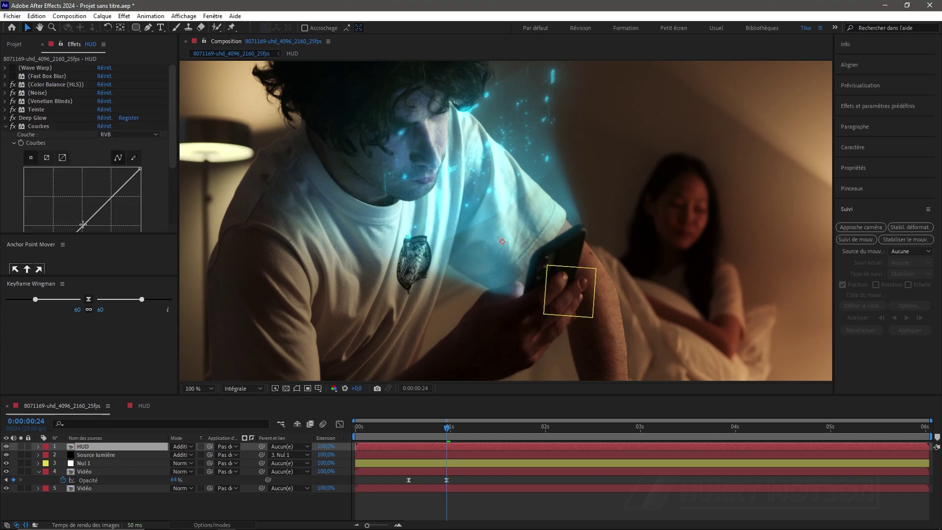
left_click_drag(82, 227, 66, 214)
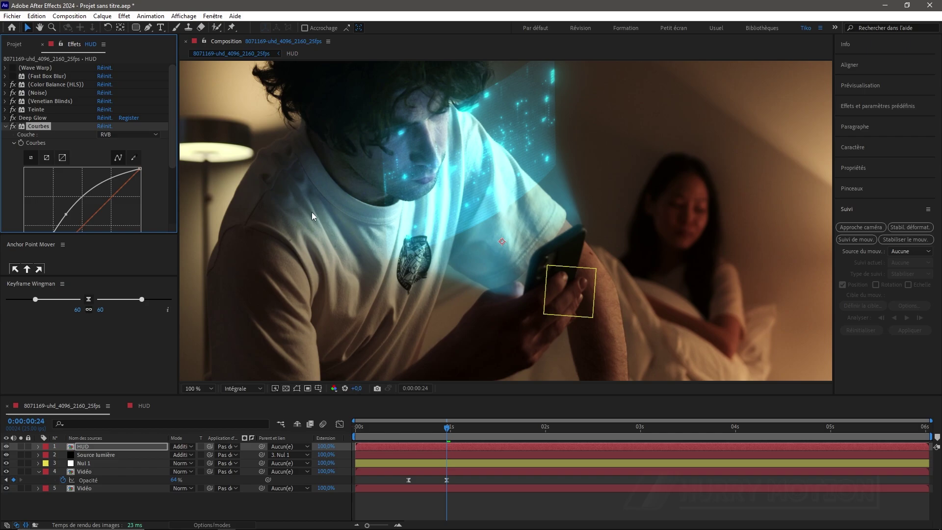
scroll(336, 219, "down", 2)
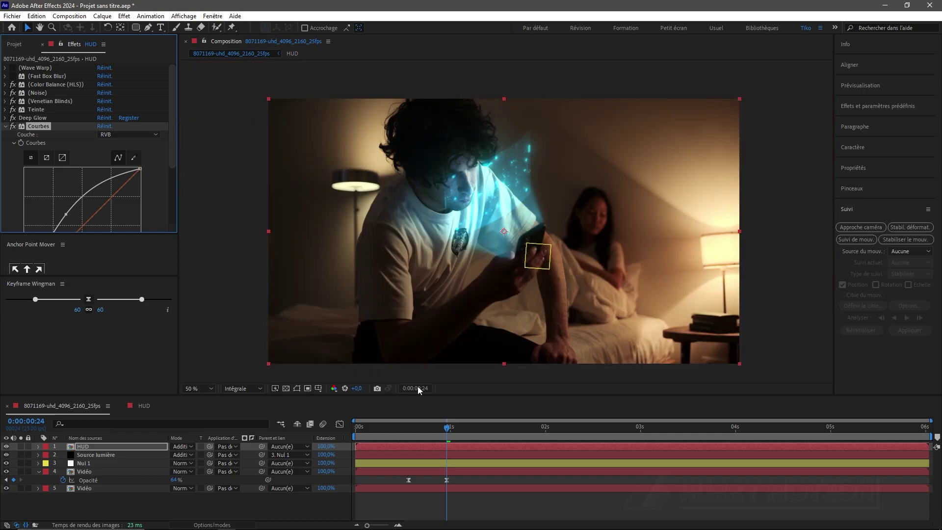
key("space")
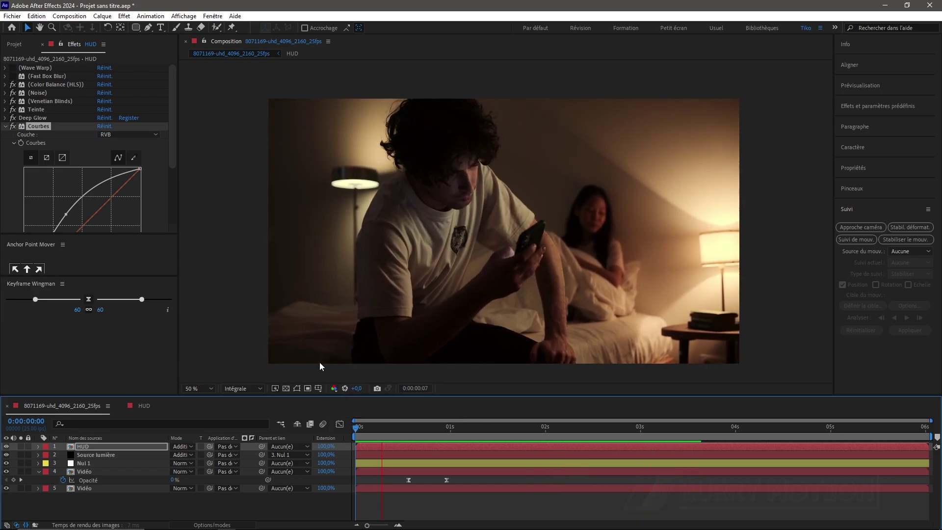
key("space")
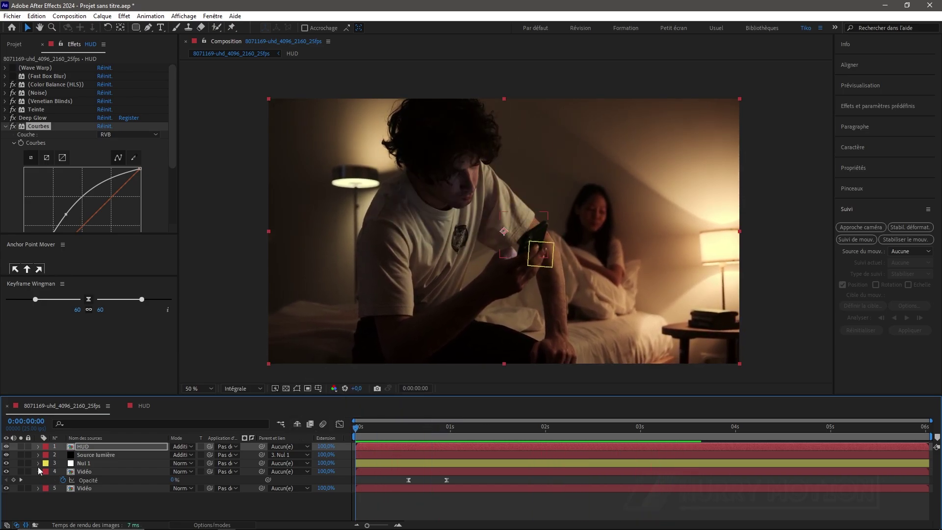
- Collapse the masked Vidéo copy and add an adjustment layer named CC above the HUD layer
left_click(38, 471)
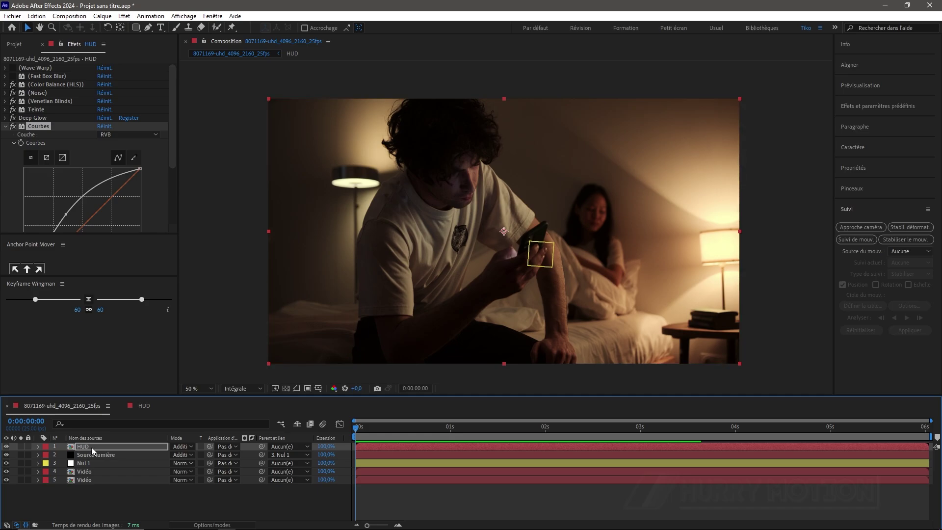
key("ctrl+alt+y")
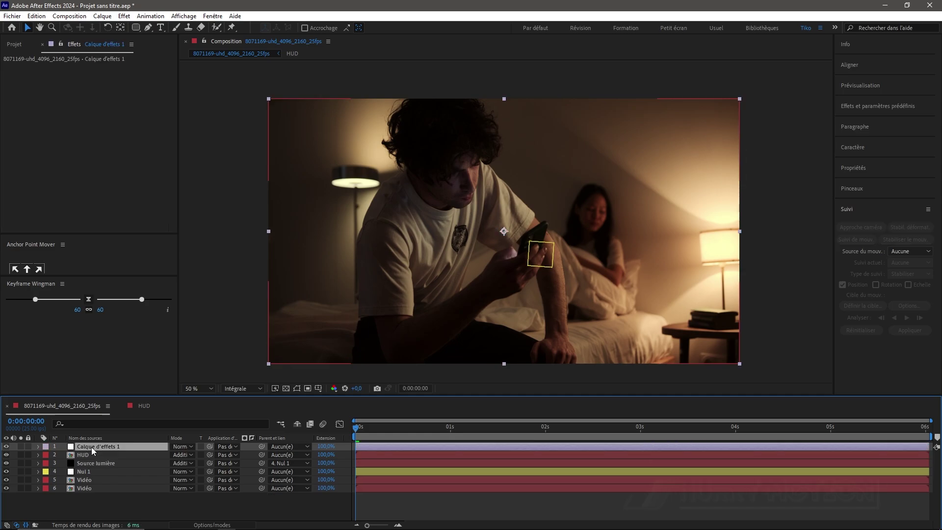
key("Return")
type("CC")
key("Return")
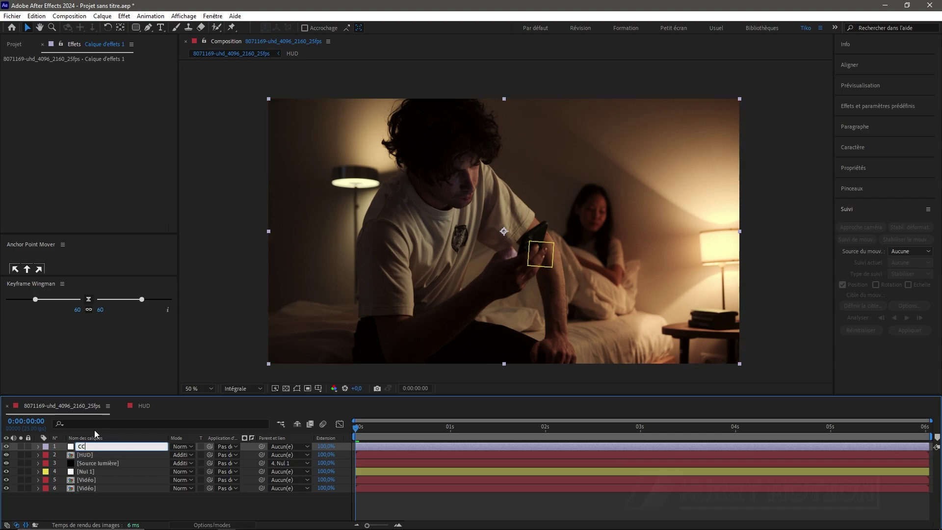
- Apply Courbes to the CC adjustment layer, slightly lowering the RGB curve's shadows while holding the highlights near the diagonal, and preview
key("ctrl+space")
left_click(141, 187)
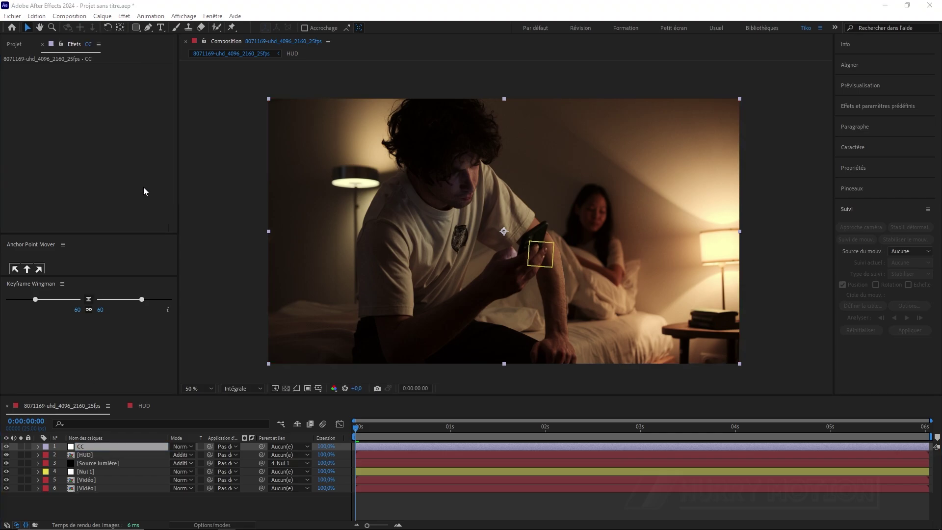
left_click_drag(56, 194, 56, 198)
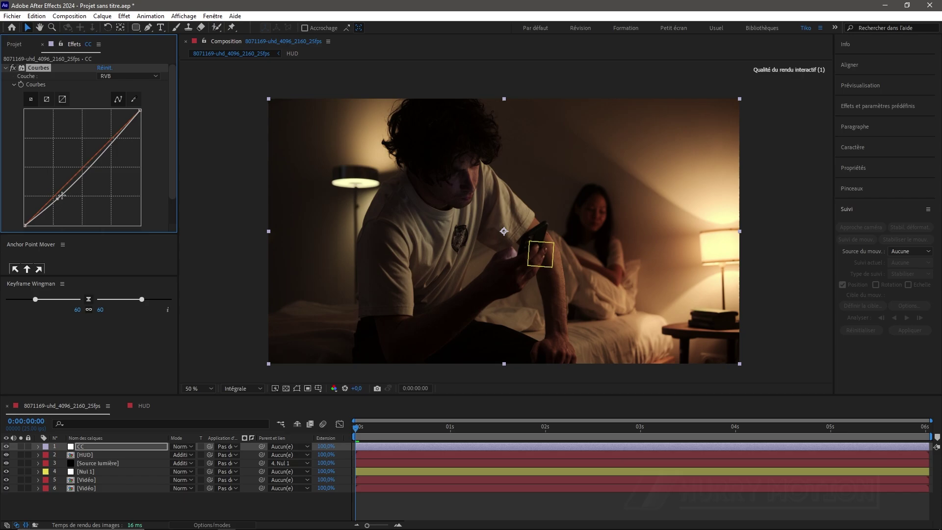
left_click_drag(116, 136, 116, 135)
key("space")
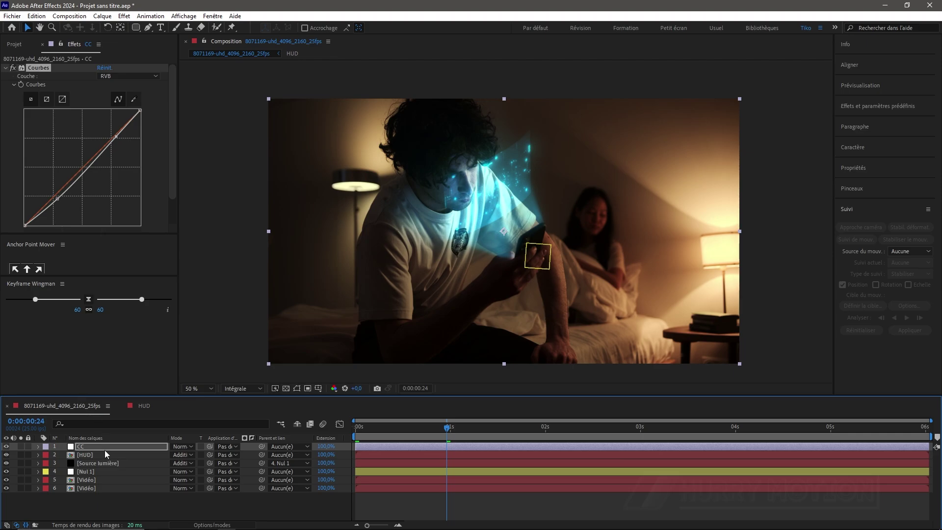
- Add another adjustment layer on top with the Bruit effect set to a 6 % quantity, and inspect the grain at 100 % zoom
key("ctrl+alt+y")
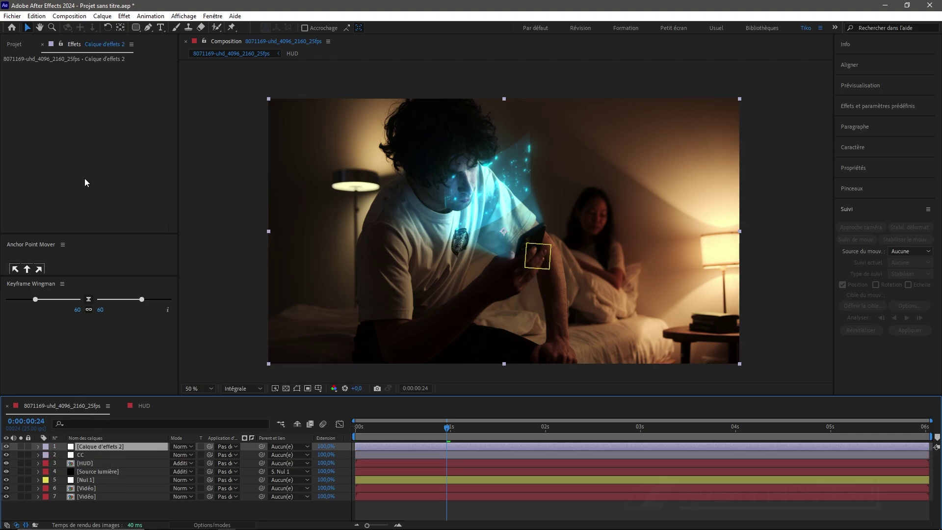
key("ctrl+space")
type("bruit")
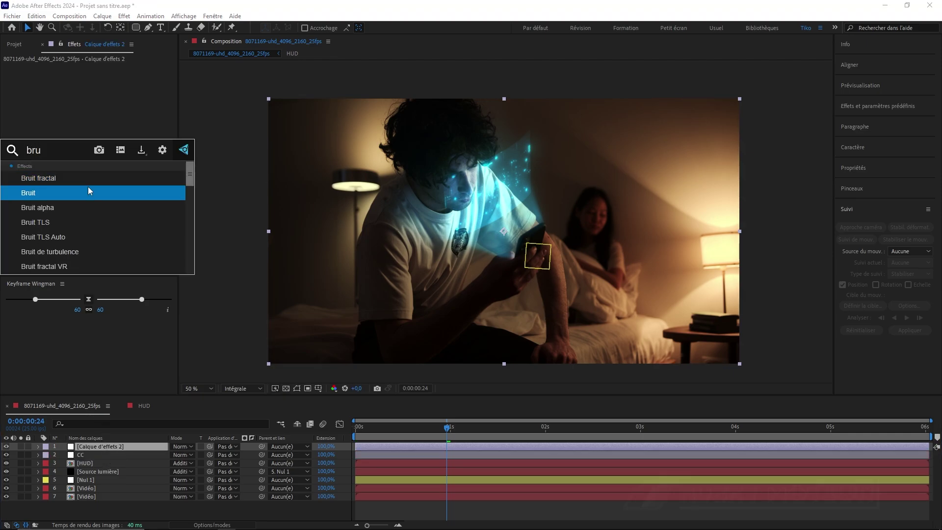
left_click(87, 187)
left_click(99, 76)
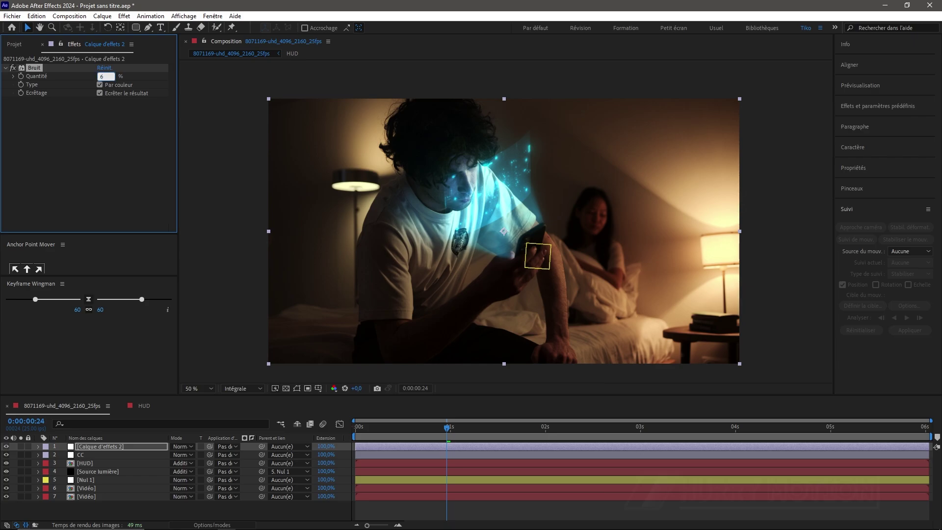
type("6")
key("Return")
key("period")
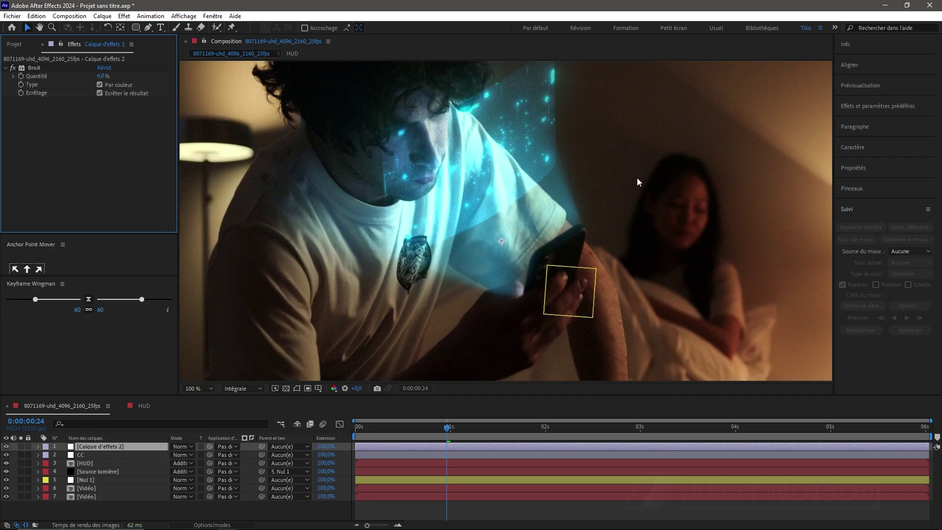
- Create a black 1920 x 1080 solid named barres at the top of the layer stack
left_click(105, 446)
key("ctrl+y")
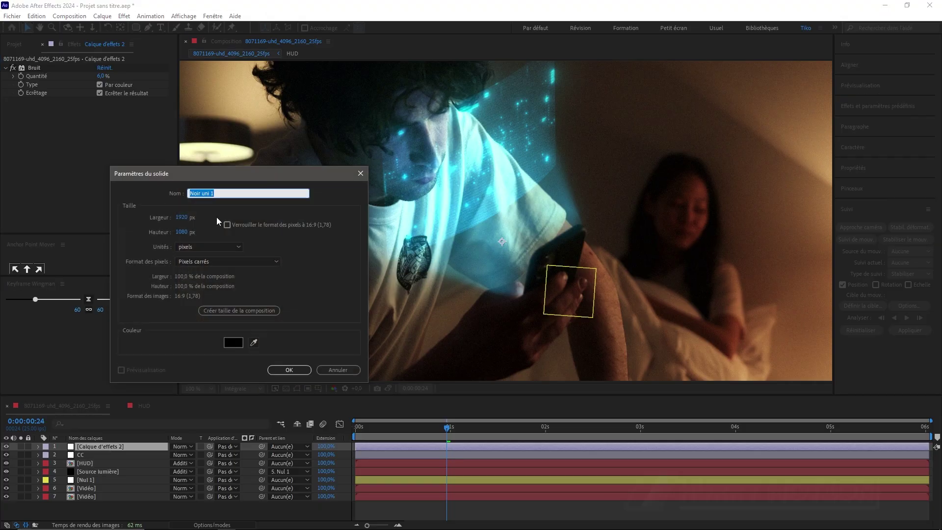
type("barres")
left_click(283, 370)
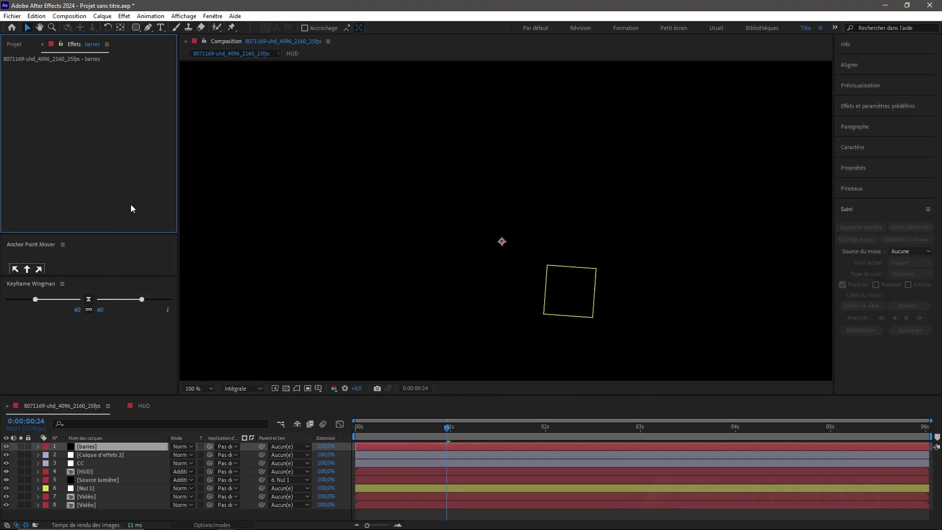
- Turn the barres solid into cinematic letterbox bars using CC Jaws with Completion 80 % and Height 0 %
key("ctrl+space")
type("cc j")
left_click(102, 150)
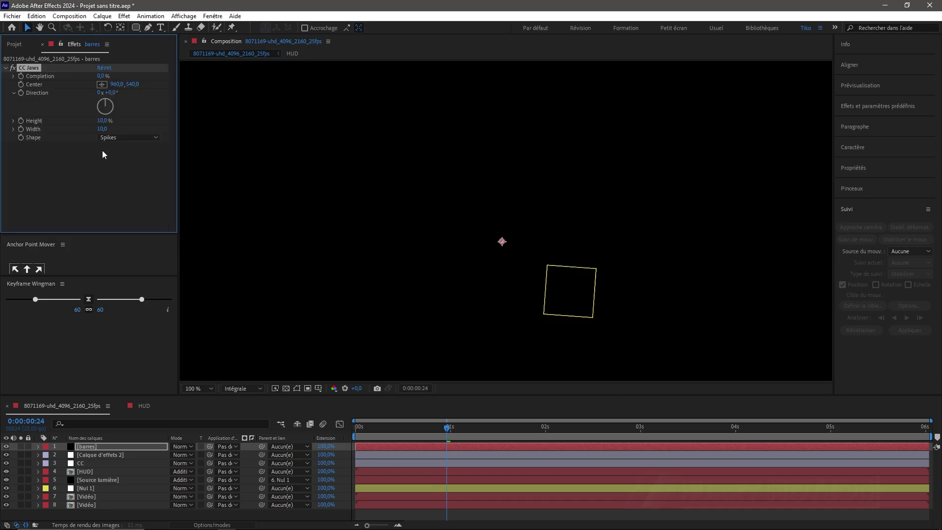
left_click(102, 76)
left_click_drag(102, 122, 98, 123)
scroll(383, 202, "down", 1)
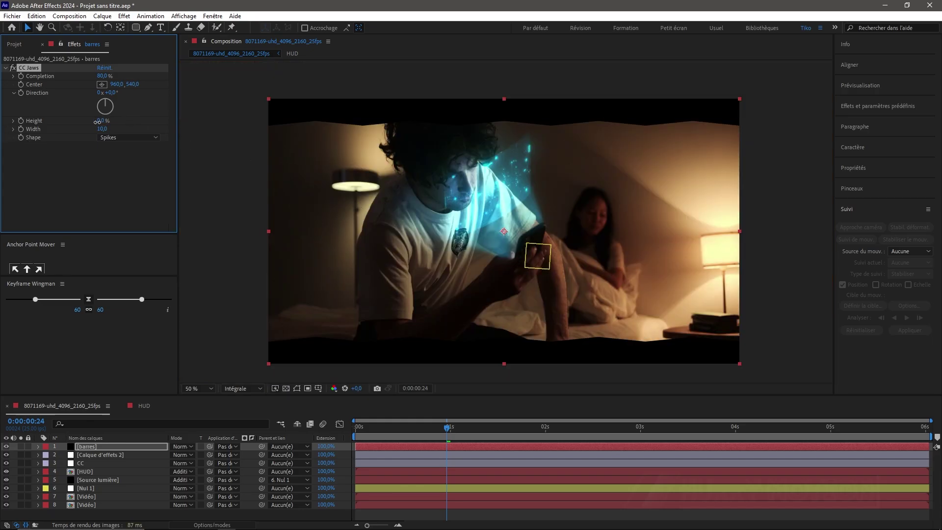
left_click(97, 167)
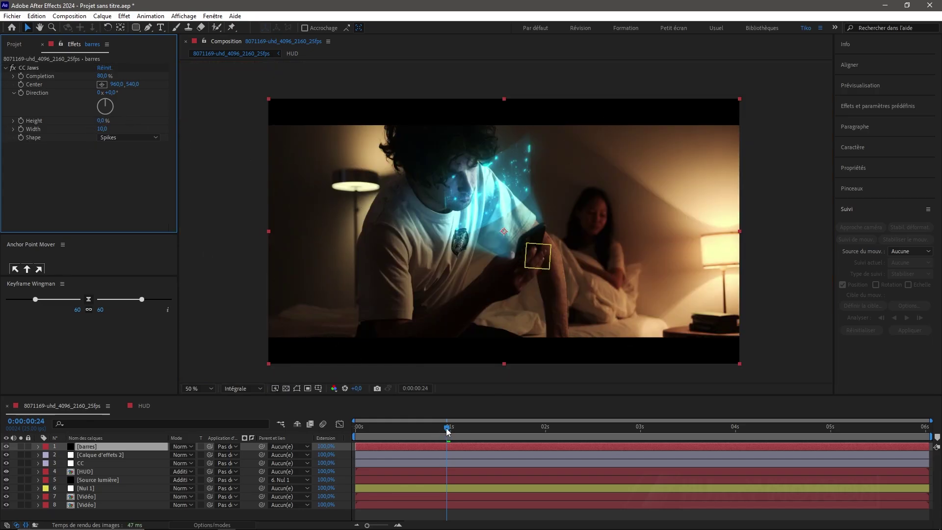
- Play back the composition from the start, then review the beam at 0:00:01:17 with the Source lumière layer selected
left_click_drag(448, 431, 355, 432)
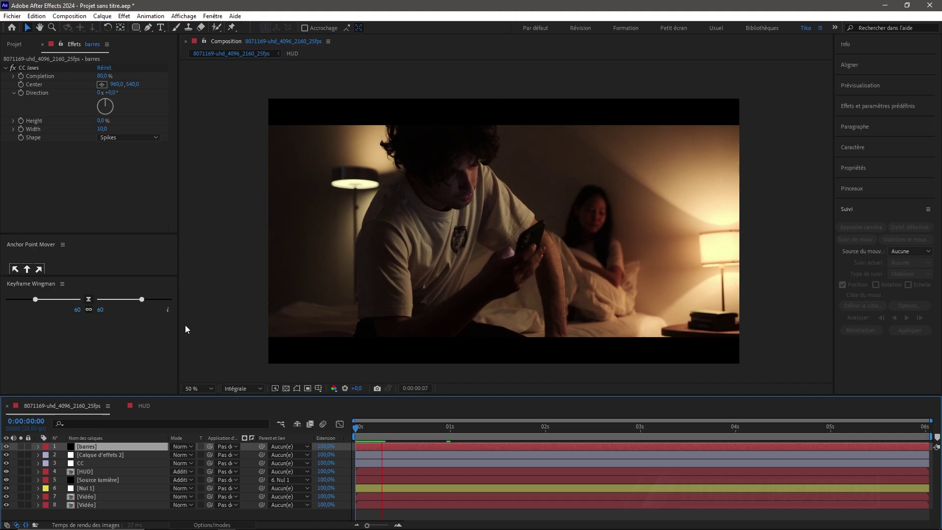
key("space")
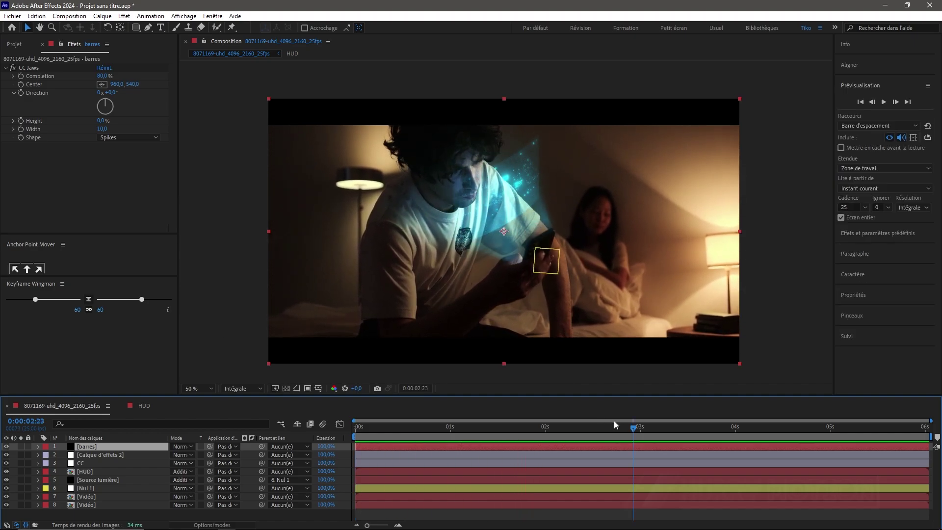
left_click_drag(635, 430, 516, 428)
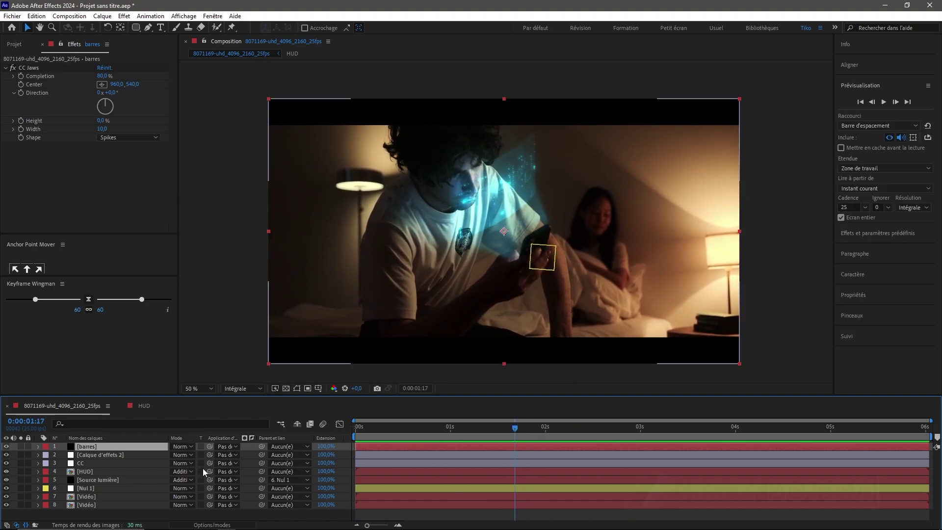
left_click(114, 479)
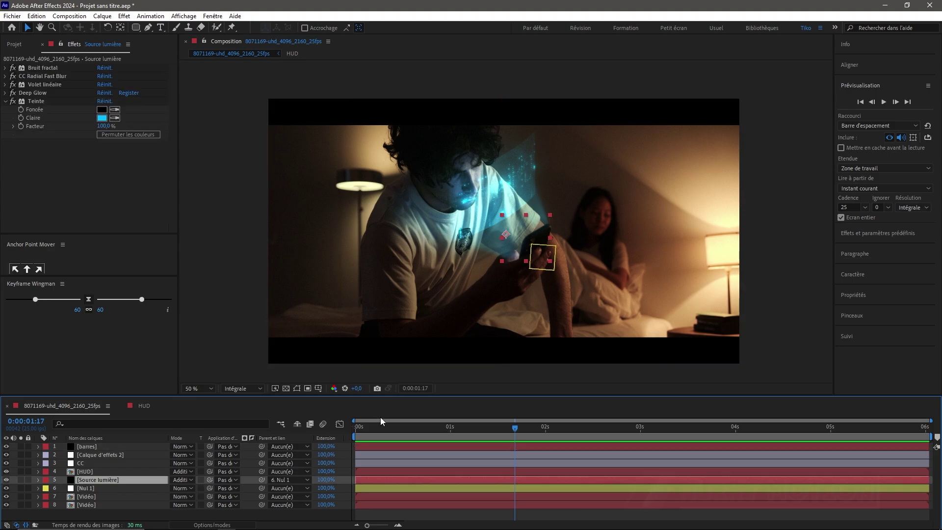
- Hide the HUD layer and compare the image with and without Source lumière around the phone
key("period")
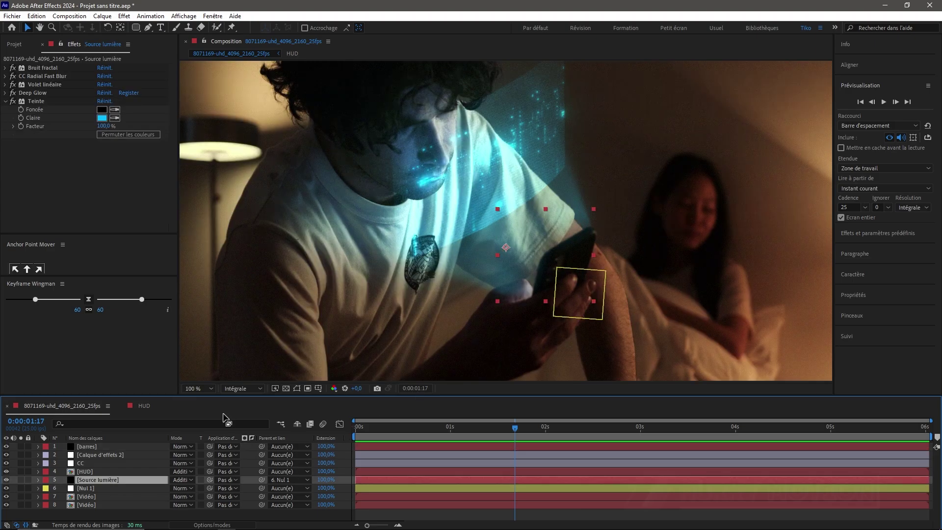
left_click(6, 472)
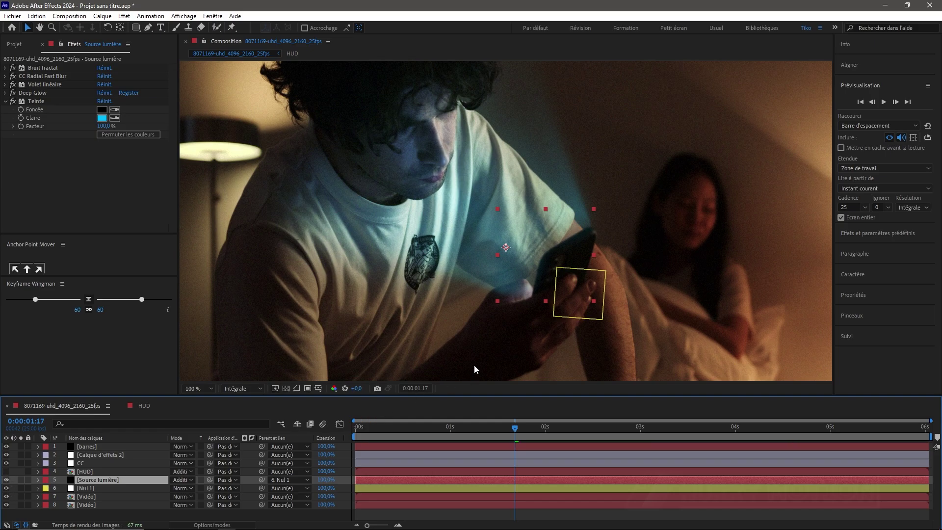
left_click(6, 481)
left_click(6, 481)
key("period")
left_click_drag(467, 341, 399, 222)
key("v")
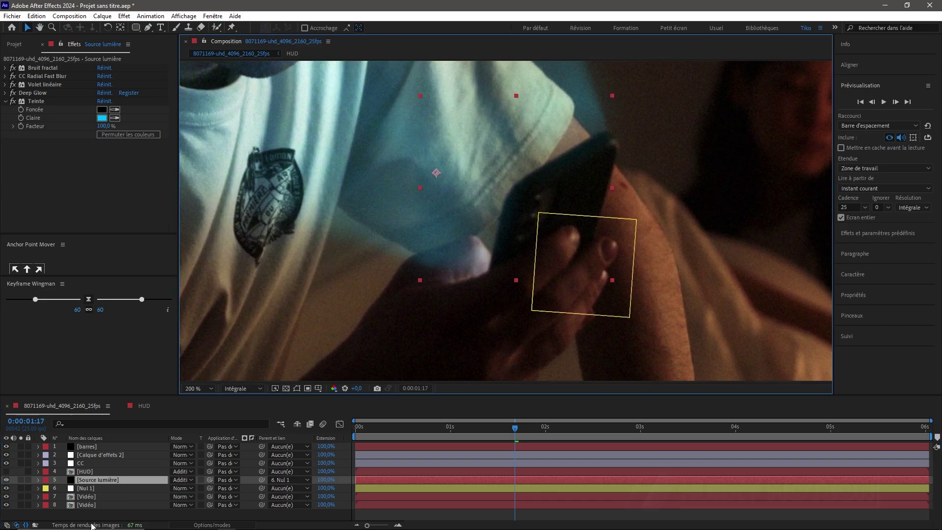
- Create a black 1920 x 1080 solid named mask directly above Source lumière and hide it
left_click(87, 481)
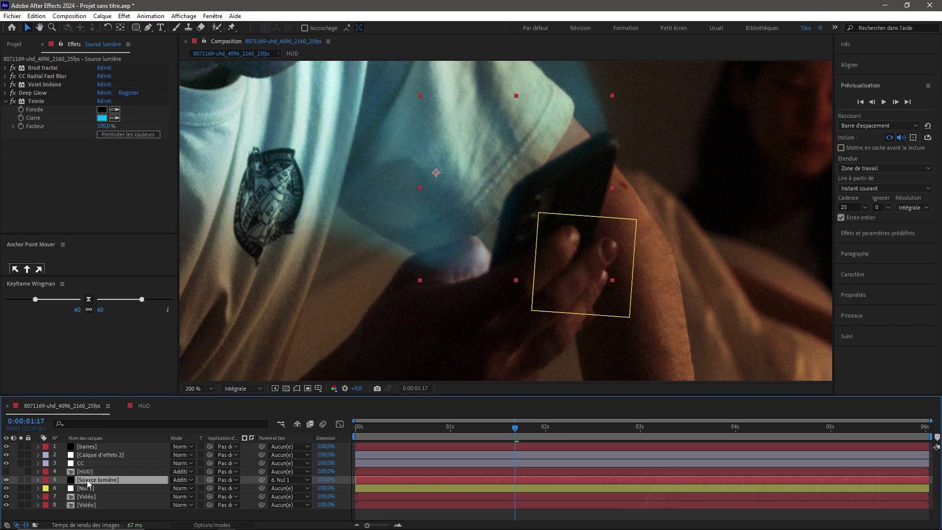
key("ctrl+shift+y")
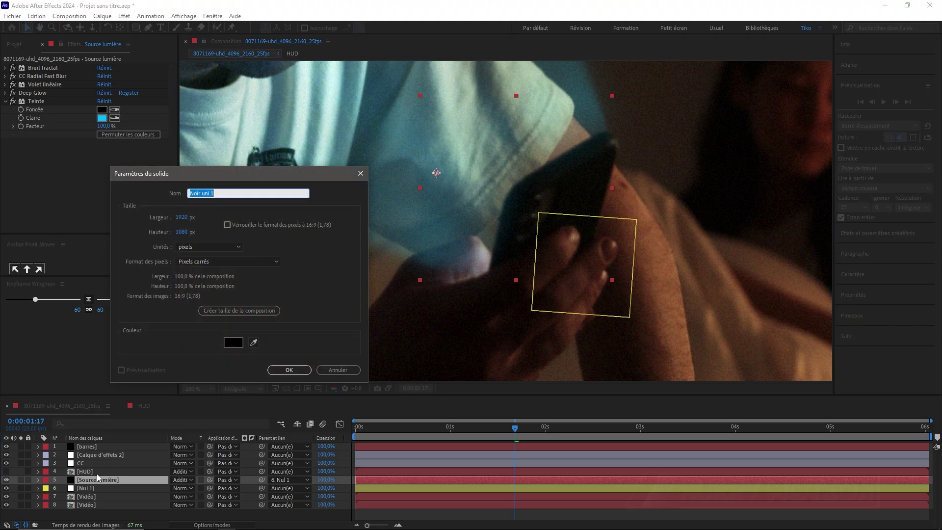
type("mask")
key("Return")
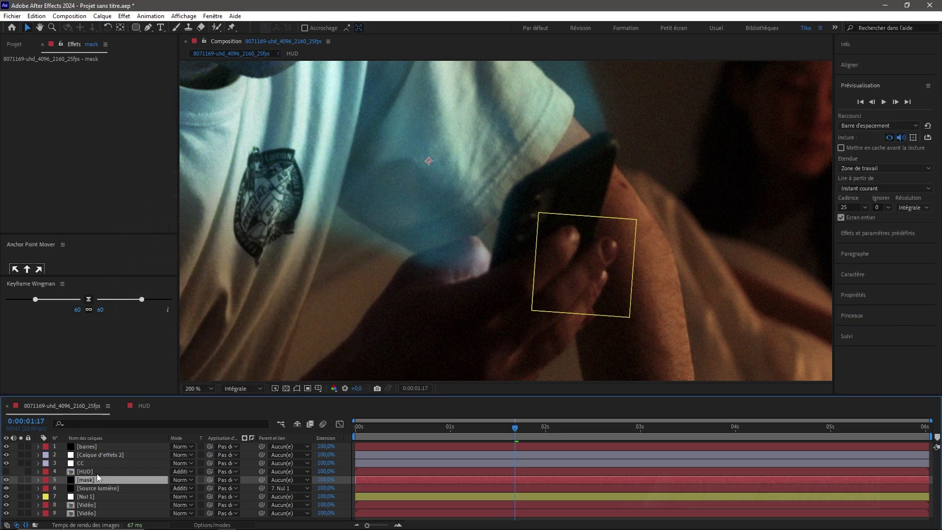
left_click(6, 480)
- Draw a closed Pen tool mask on the mask solid around the phone's visible back, following its edges and the fingers
left_click(148, 27)
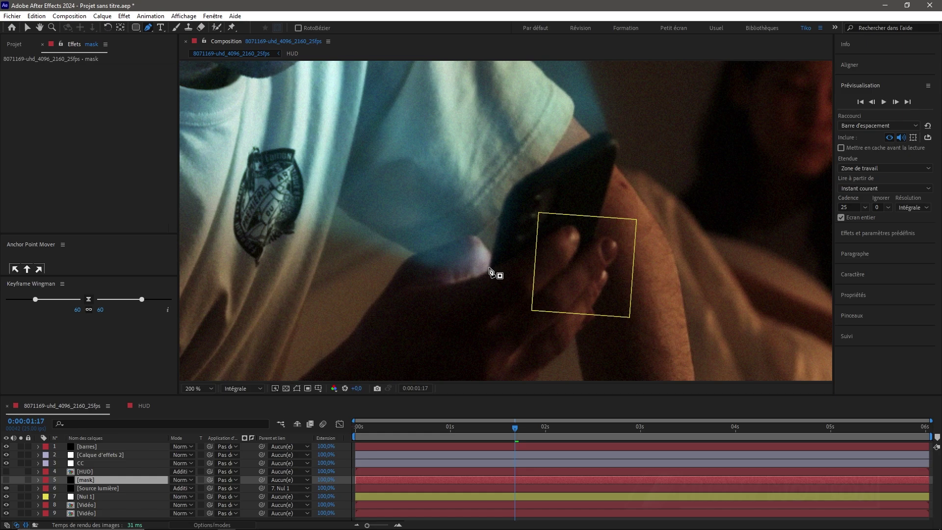
left_click(489, 269)
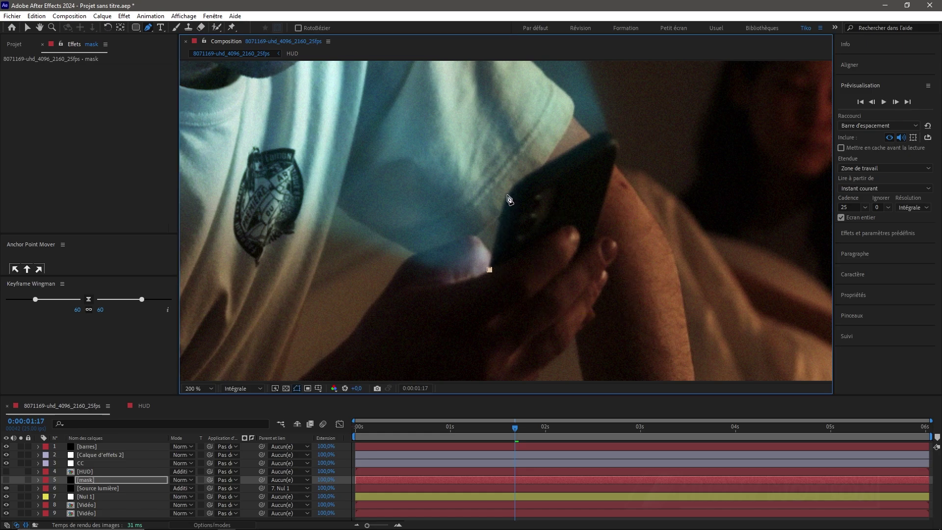
left_click_drag(507, 194, 512, 187)
left_click_drag(549, 161, 608, 129)
left_click_drag(618, 144, 617, 150)
left_click_drag(611, 176, 610, 180)
left_click(599, 227)
left_click_drag(570, 225, 507, 261)
left_click(490, 270)
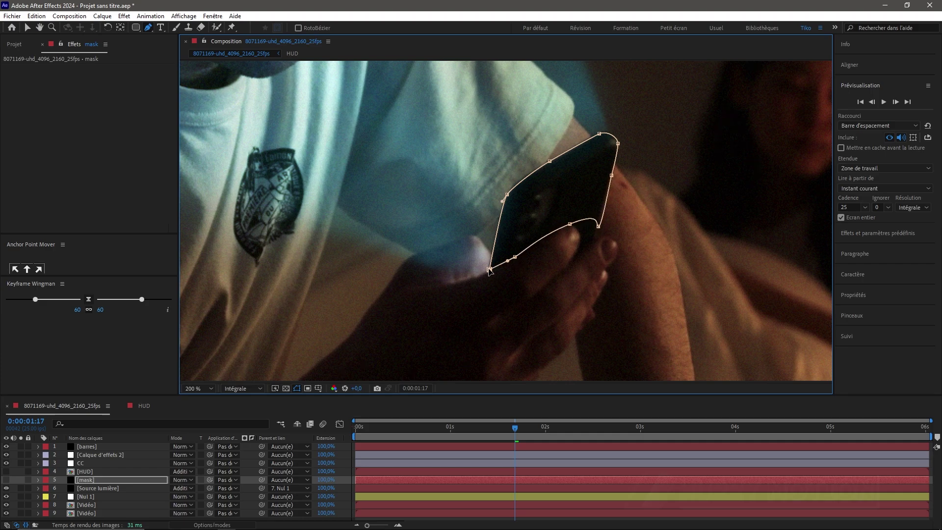
- Use the mask layer as an inverted track matte for Source lumière and hide the mask outlines in the viewer
left_click(95, 487)
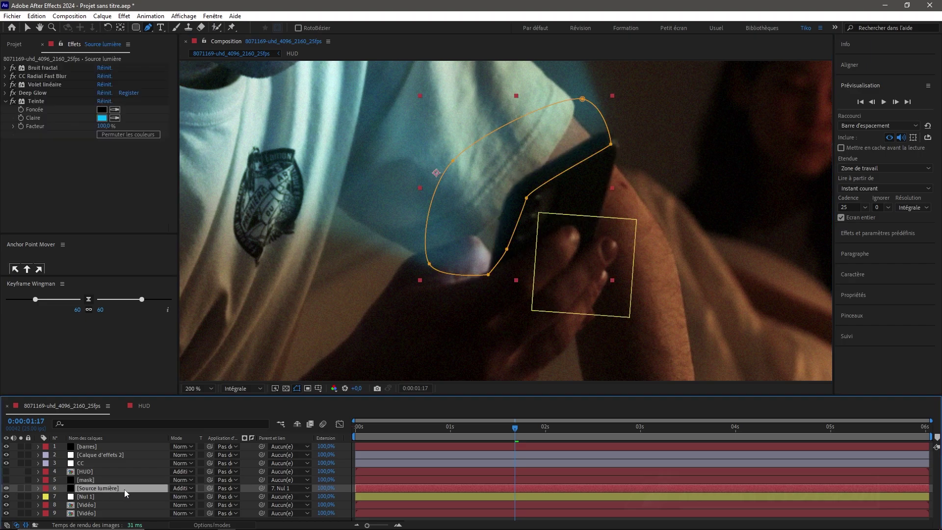
left_click_drag(210, 489, 123, 481)
left_click(123, 481)
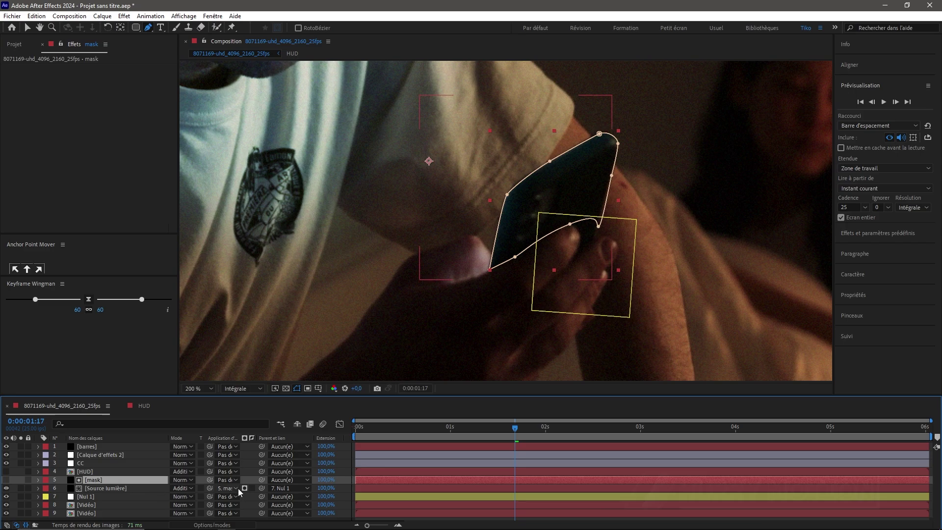
left_click(251, 488)
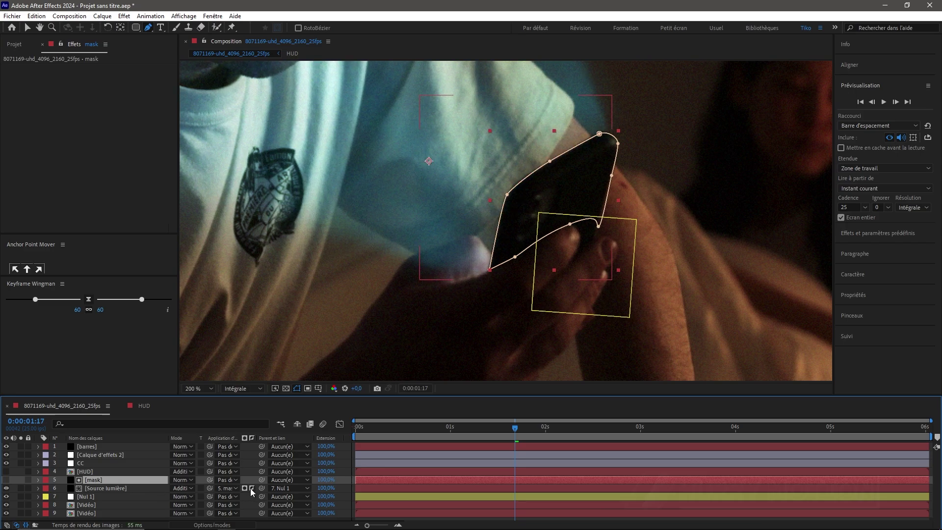
left_click(297, 388)
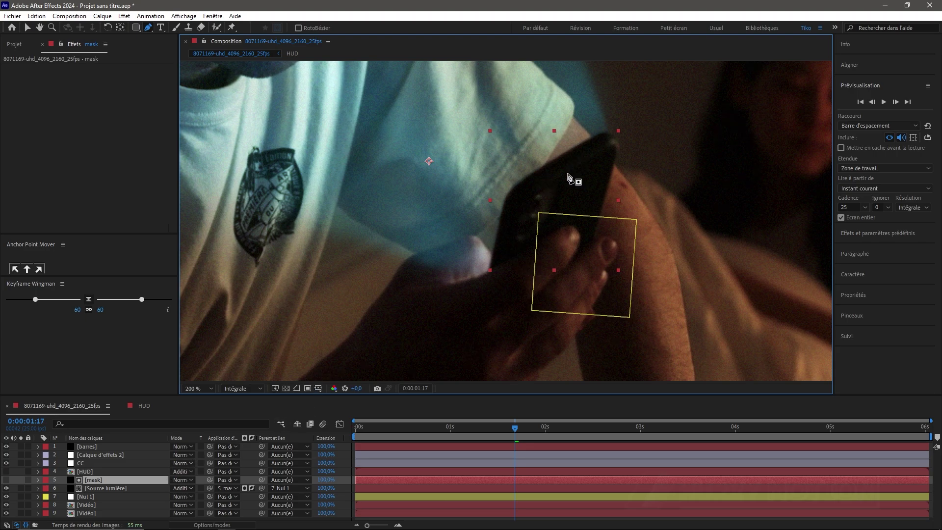
- Parent the mask layer to Nul 1 and set the feather of Masque 1 to 2 pixels
left_click(280, 481)
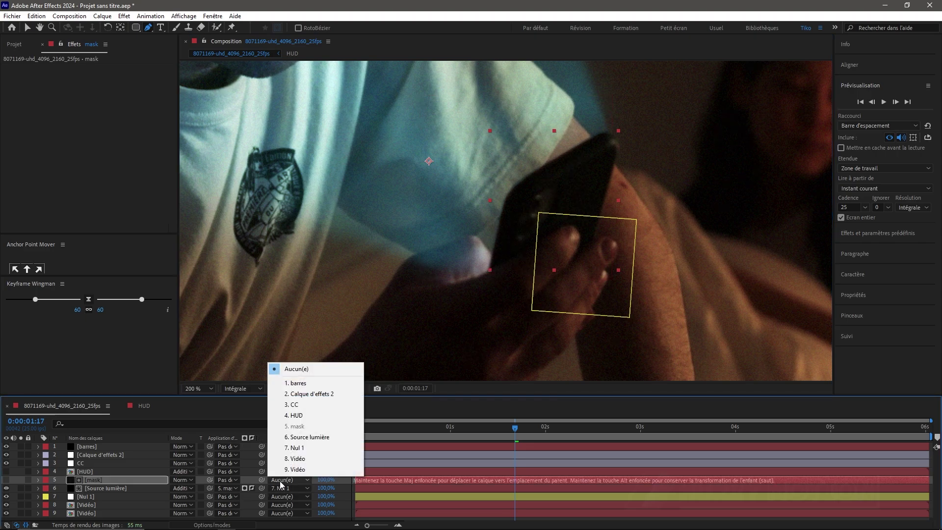
left_click(292, 447)
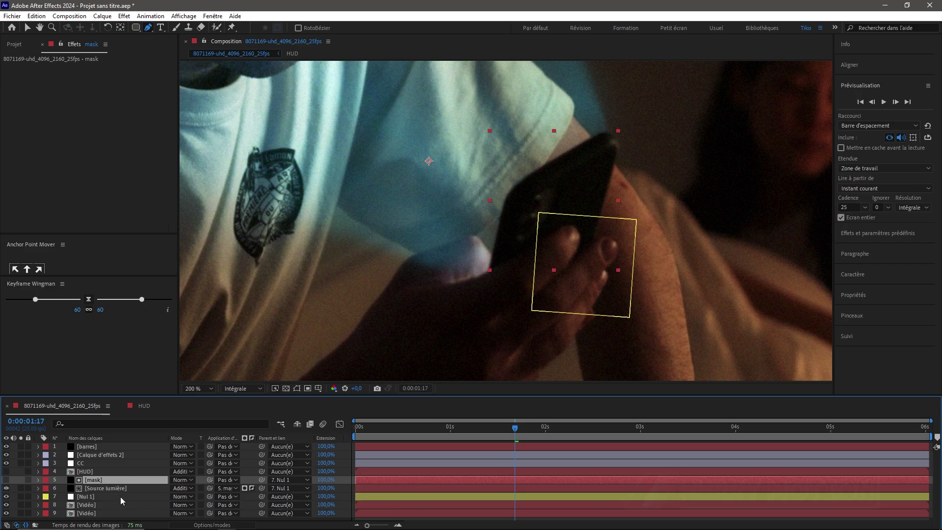
key("f")
left_click(183, 497)
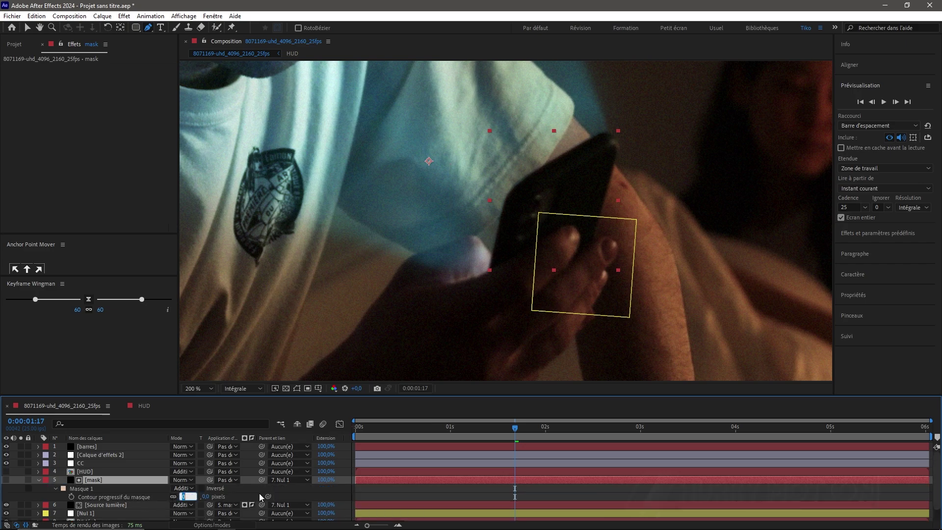
type("2")
key("Return")
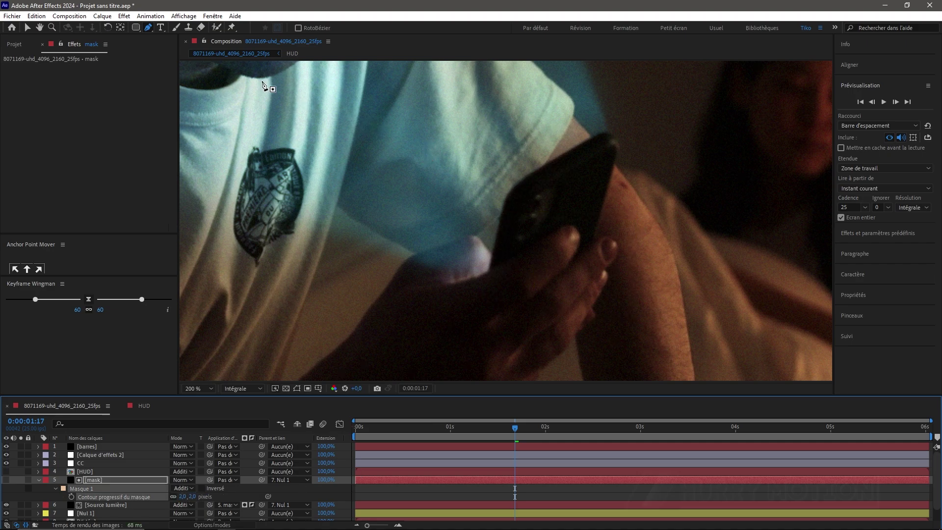
left_click(28, 27)
scroll(490, 210, "down", 2)
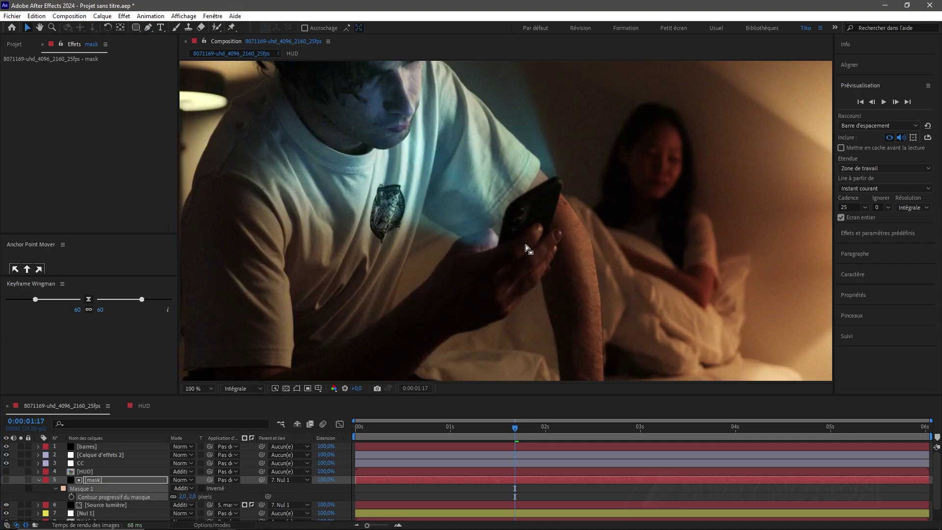